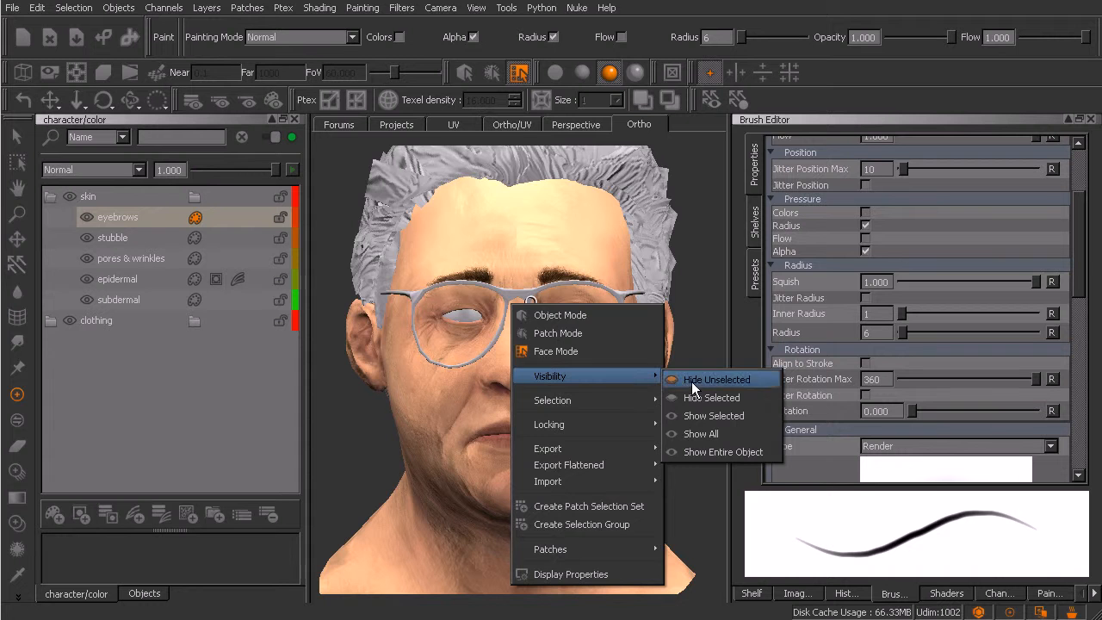
# Step: Create a layer group named eyes above the eyebrows layer inside the skin group
pyautogui.scroll(3, 614, 416)
pyautogui.scroll(3, 614, 416)
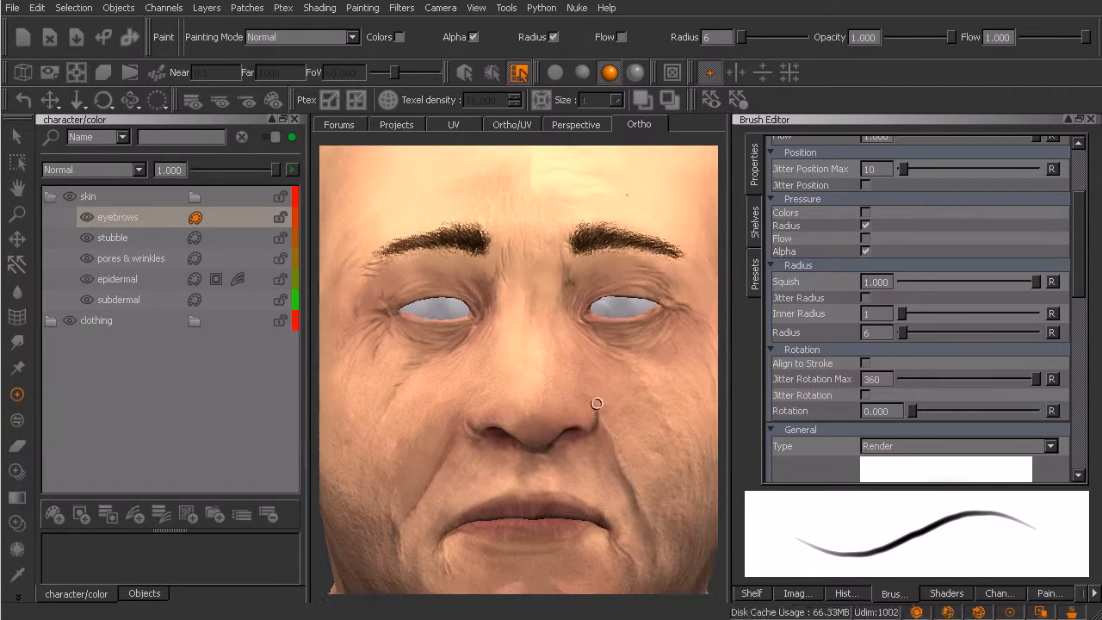
pyautogui.moveTo(621, 412); pyautogui.dragTo(586, 405, button='middle')
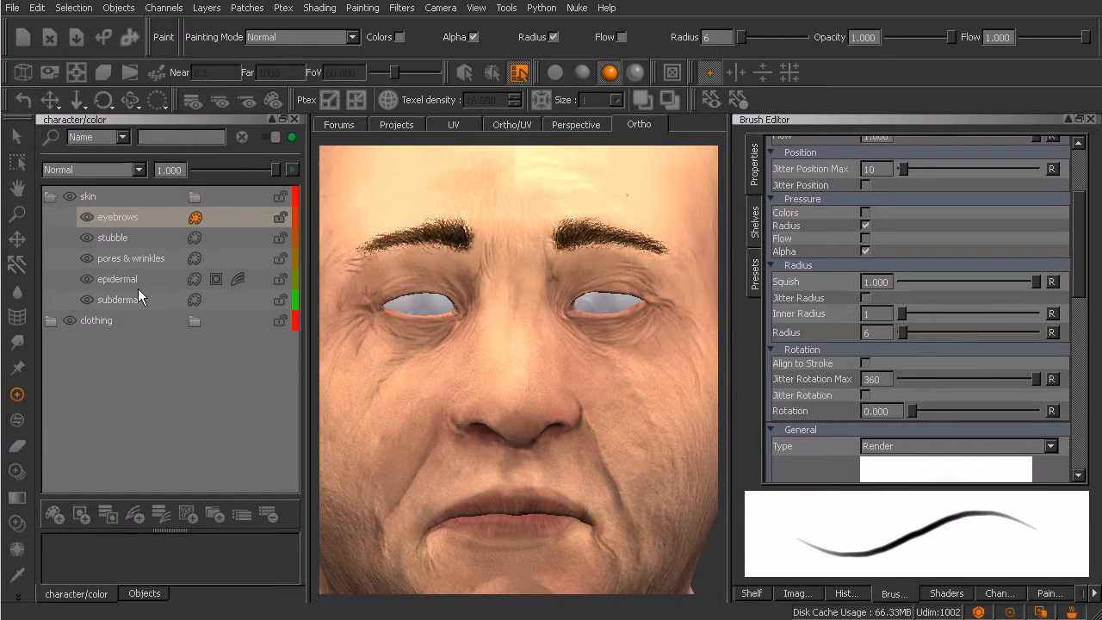
pyautogui.click(215, 517)
pyautogui.doubleClick(111, 217)
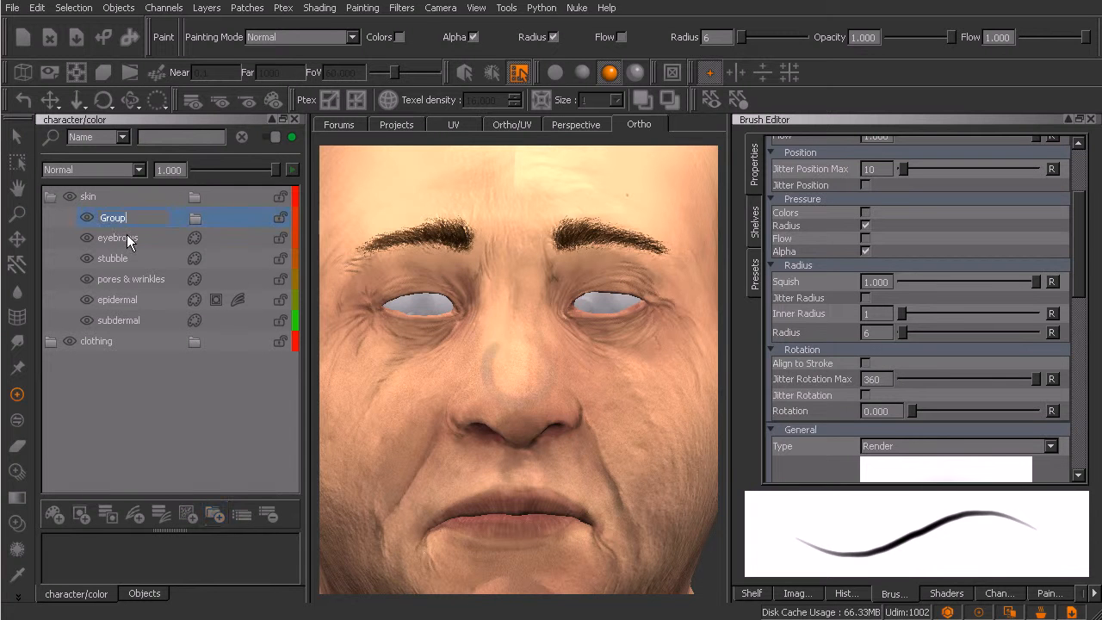
pyautogui.write('eye')
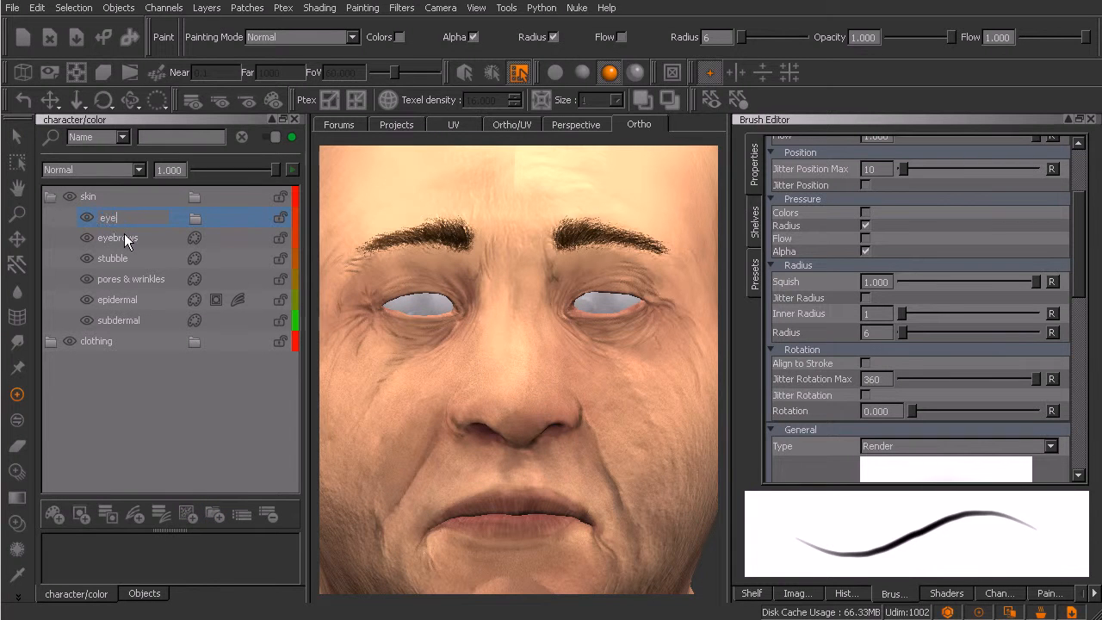
pyautogui.write('s')
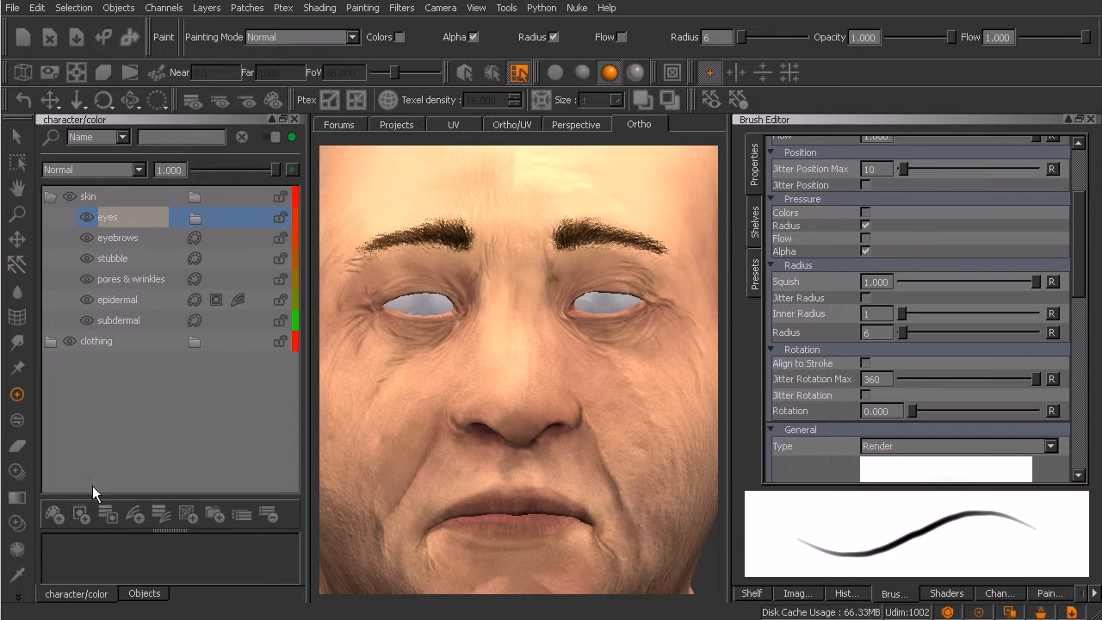
# Step: Add two paint layers inside the eyes group, naming the lower one sclera and the upper one iris
pyautogui.click(80, 514)
pyautogui.click(138, 221)
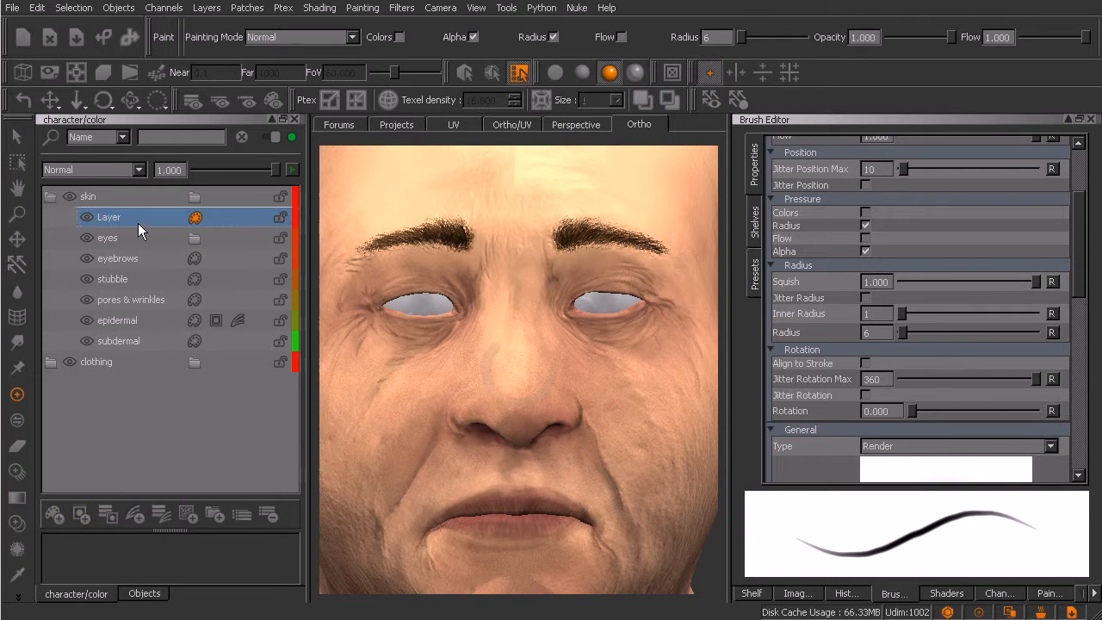
pyautogui.moveTo(130, 235); pyautogui.dragTo(131, 237)
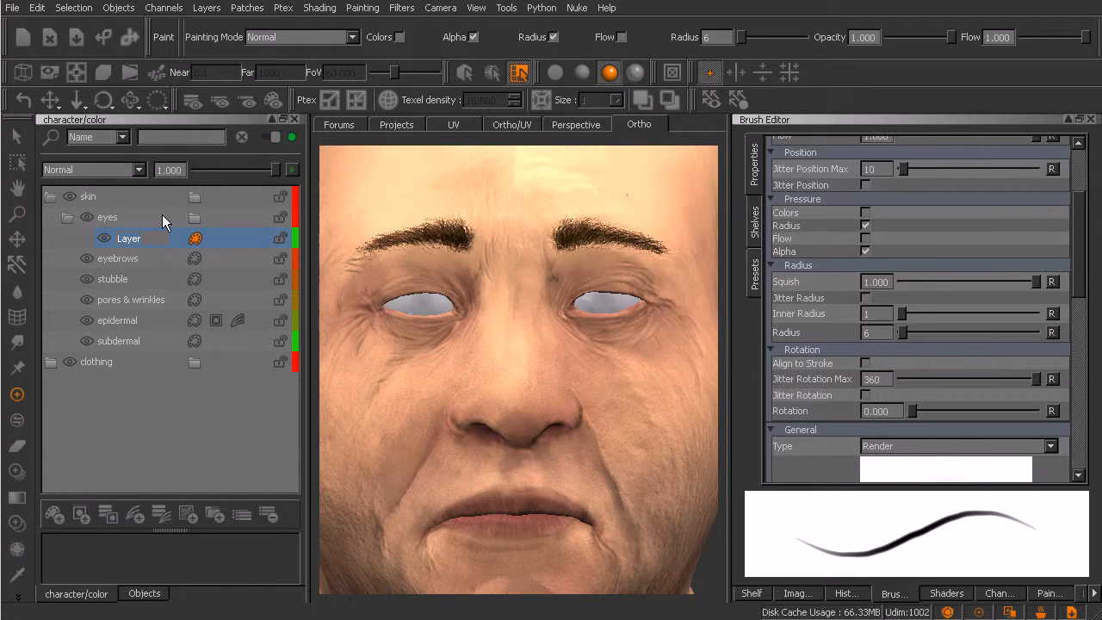
pyautogui.write('sclera')
pyautogui.press('Return')
pyautogui.click(54, 515)
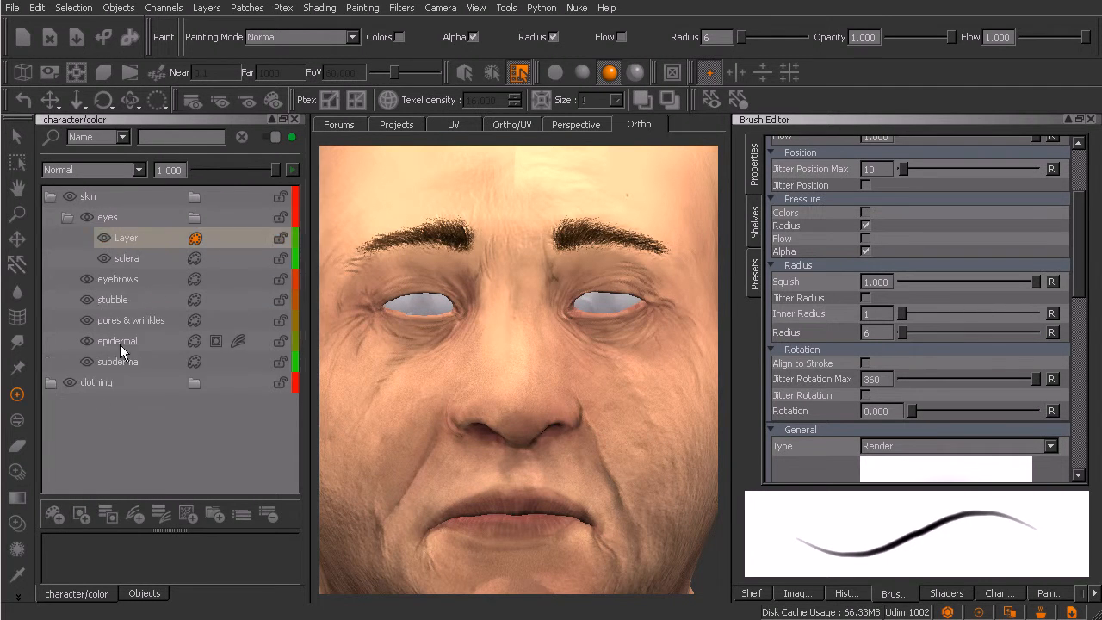
pyautogui.doubleClick(133, 238)
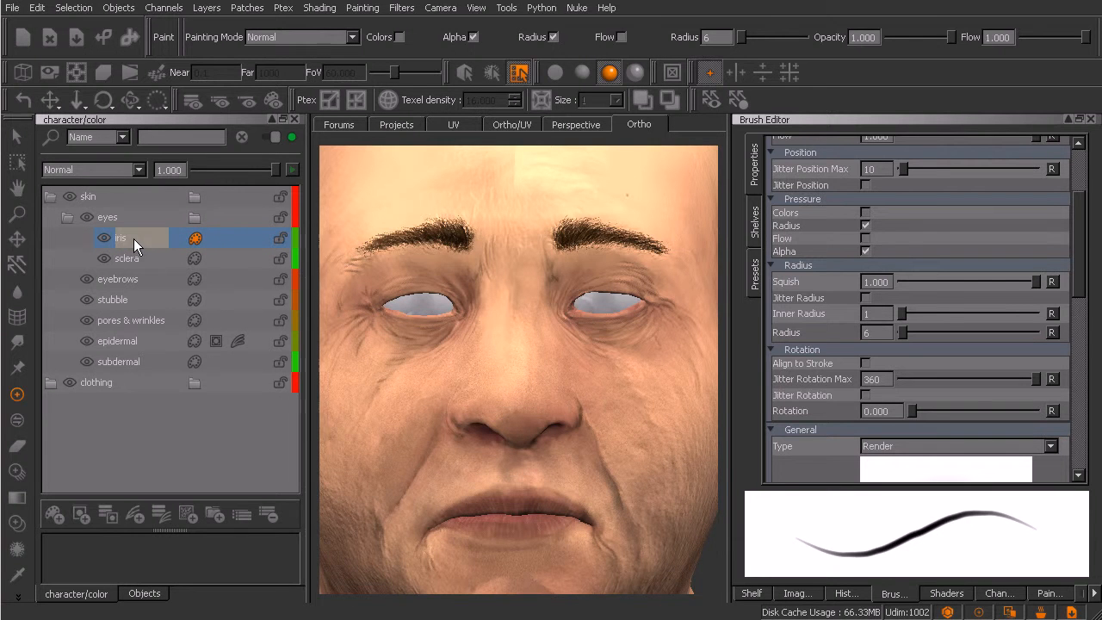
# Step: Make the sclera layer active and select the grey octagonal eyeball shell in the UV view, ready for painting
pyautogui.click(149, 259)
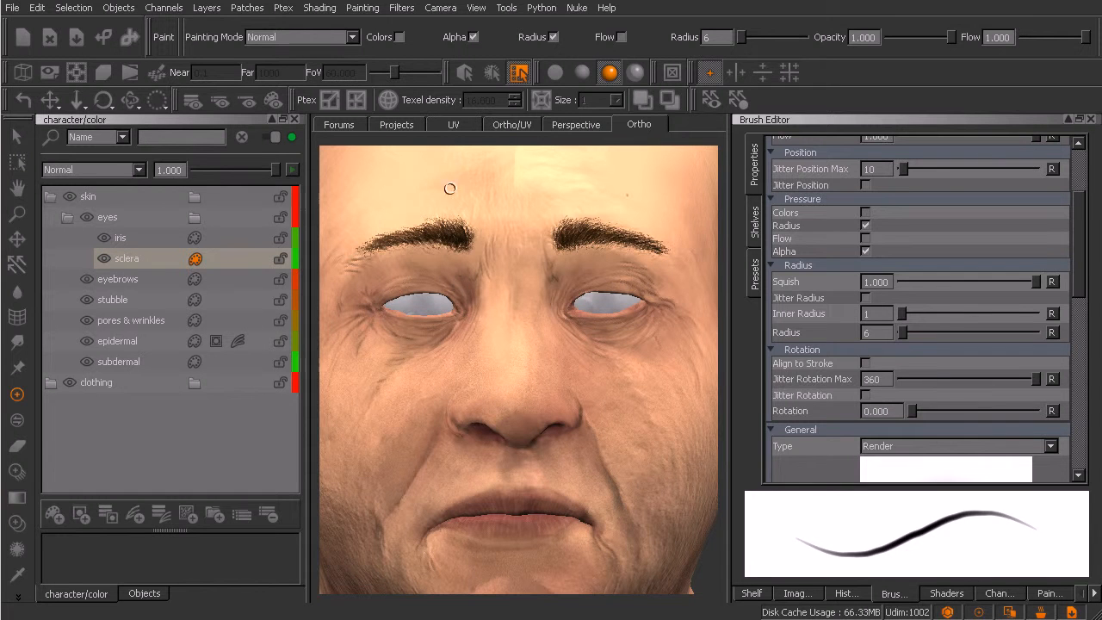
pyautogui.click(453, 125)
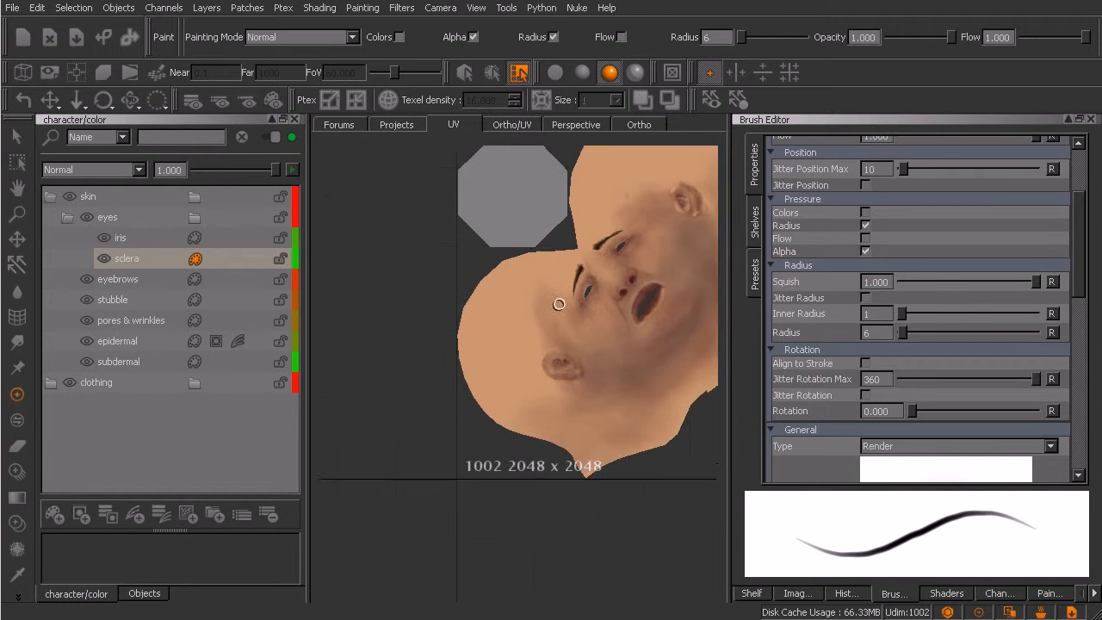
pyautogui.keyDown('alt'); pyautogui.moveTo(479, 345); pyautogui.dragTo(488, 321, button='right'); pyautogui.keyUp('alt')
pyautogui.keyDown('alt'); pyautogui.moveTo(491, 374); pyautogui.dragTo(520, 423, button='middle'); pyautogui.keyUp('alt')
pyautogui.keyDown('alt'); pyautogui.moveTo(521, 424); pyautogui.dragTo(515, 371, button='right'); pyautogui.keyUp('alt')
pyautogui.keyDown('alt'); pyautogui.moveTo(515, 371); pyautogui.dragTo(522, 391, button='middle'); pyautogui.keyUp('alt')
pyautogui.keyDown('alt'); pyautogui.moveTo(522, 391); pyautogui.dragTo(513, 363, button='right'); pyautogui.keyUp('alt')
pyautogui.keyDown('alt'); pyautogui.moveTo(512, 368); pyautogui.dragTo(528, 377, button='middle'); pyautogui.keyUp('alt')
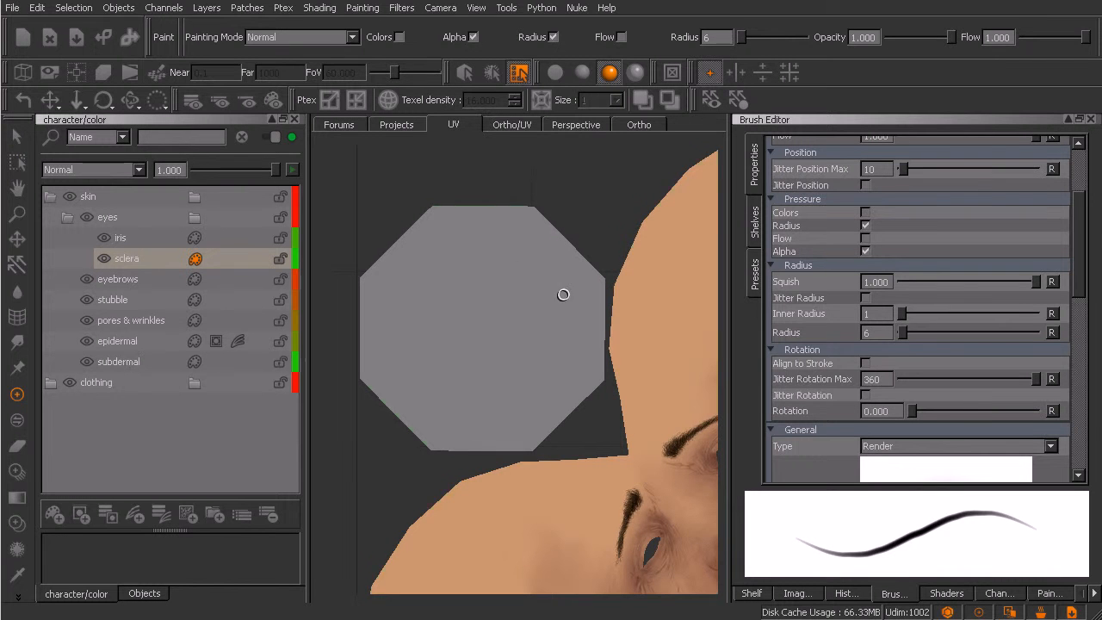
pyautogui.press('s')
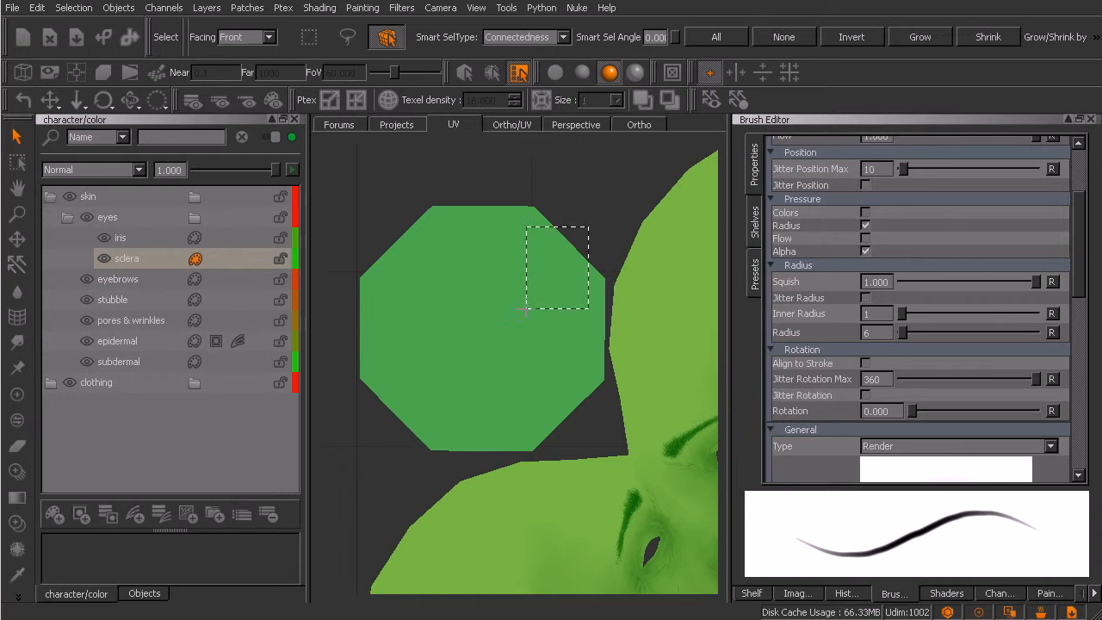
pyautogui.moveTo(524, 310); pyautogui.dragTo(514, 362)
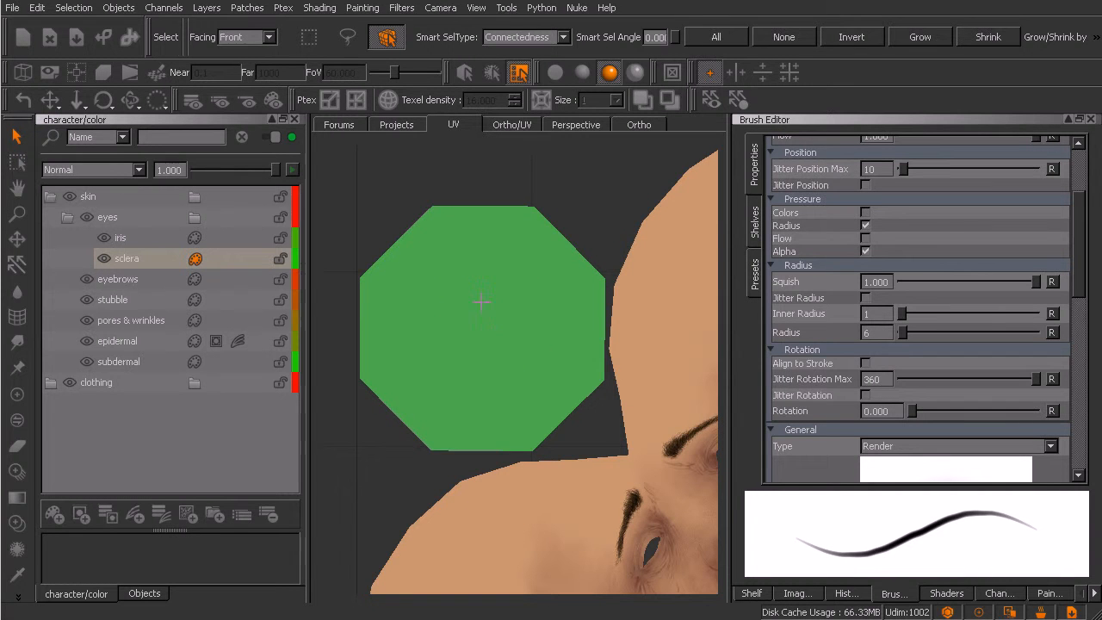
pyautogui.press('p')
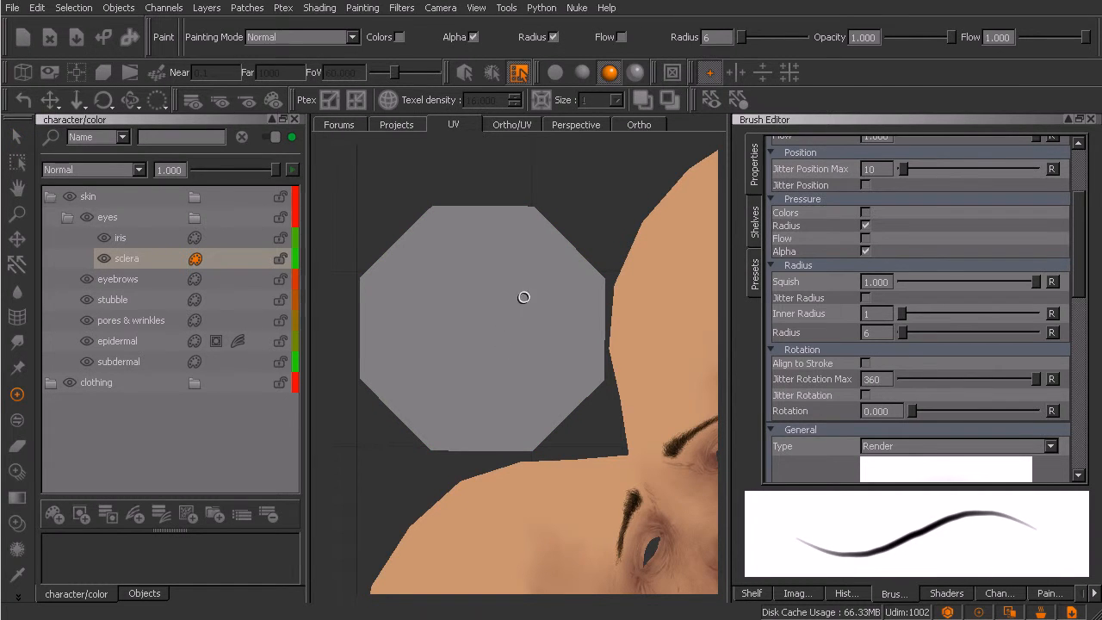
# Step: Load the Hard75 basic brush and turn off its pressure control for flow
pyautogui.press('k')
pyautogui.click(406, 286)
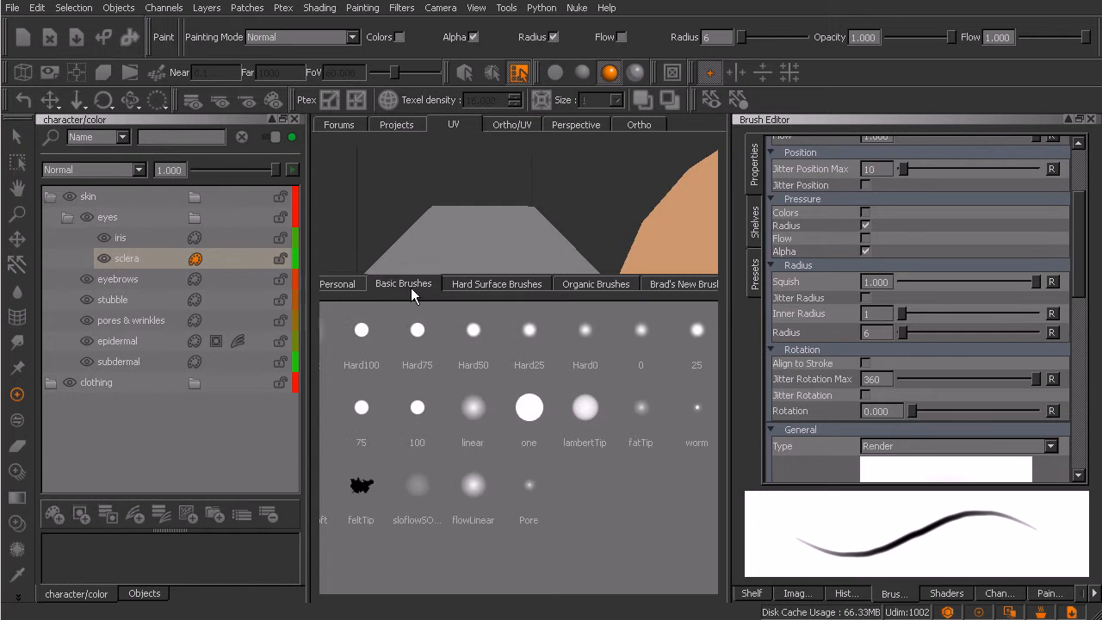
pyautogui.click(417, 334)
pyautogui.press('k')
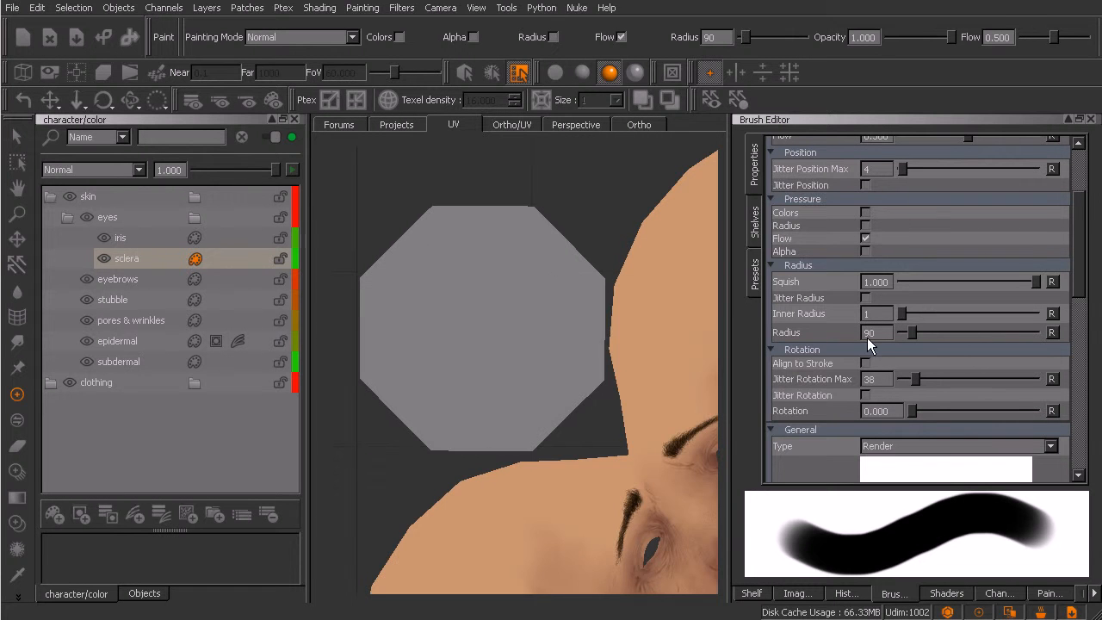
pyautogui.click(866, 239)
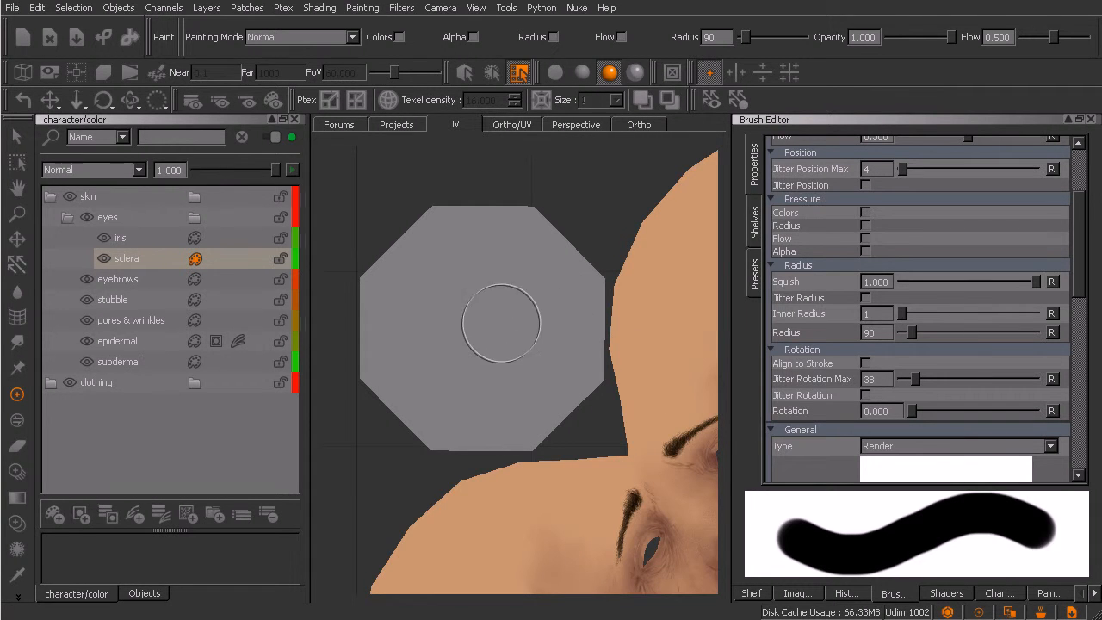
# Step: Choose a pale cream paint colour and cover the whole eyeball shell with it on the sclera layer
pyautogui.press('c')
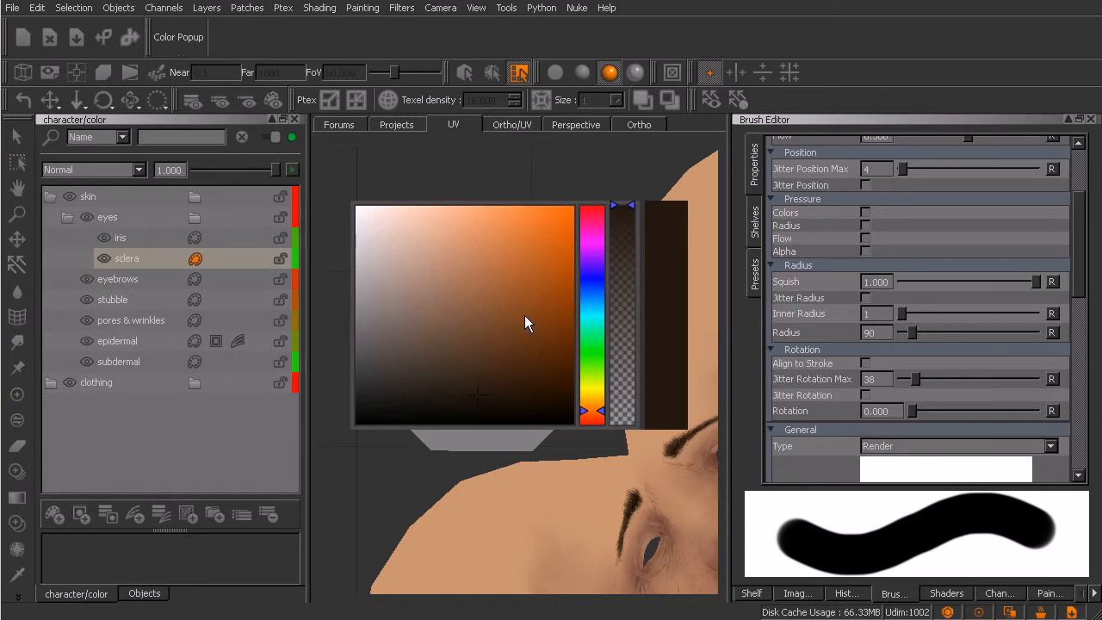
pyautogui.click(594, 403)
pyautogui.moveTo(593, 403); pyautogui.dragTo(596, 399)
pyautogui.moveTo(414, 232); pyautogui.dragTo(400, 220)
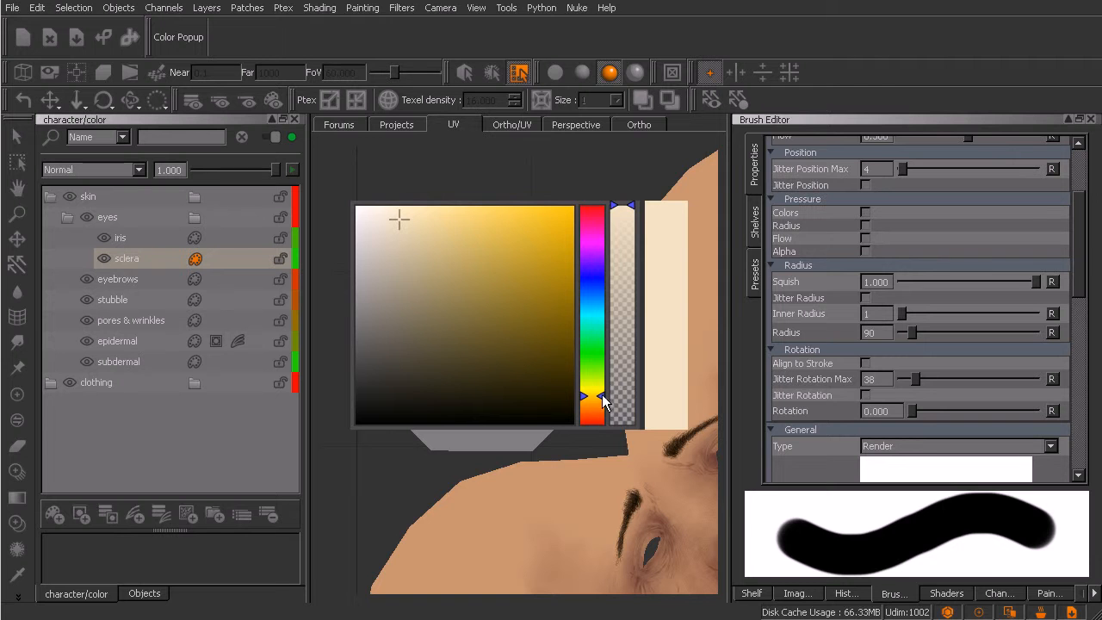
pyautogui.moveTo(460, 207)
pyautogui.mouseDown()
pyautogui.moveTo(423, 184)
pyautogui.moveTo(433, 216)
pyautogui.moveTo(426, 332)
pyautogui.moveTo(462, 302)
pyautogui.moveTo(450, 393)
pyautogui.moveTo(474, 423)
pyautogui.moveTo(569, 374)
pyautogui.moveTo(595, 331)
pyautogui.moveTo(554, 284)
pyautogui.moveTo(414, 284)
pyautogui.moveTo(555, 403)
pyautogui.mouseUp()
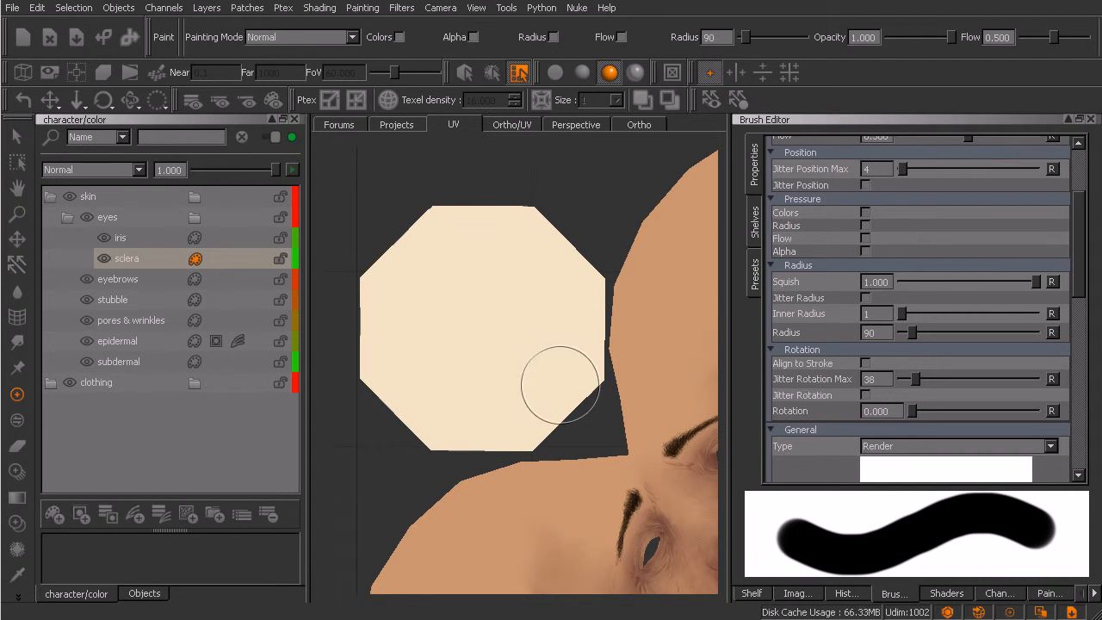
# Step: Examine the painted eyeballs on the face in the Ortho view
pyautogui.click(639, 124)
pyautogui.keyDown('alt'); pyautogui.moveTo(623, 388); pyautogui.dragTo(605, 386); pyautogui.keyUp('alt')
pyautogui.keyDown('alt'); pyautogui.moveTo(601, 385); pyautogui.dragTo(594, 398, button='middle'); pyautogui.keyUp('alt')
pyautogui.moveTo(595, 398)
pyautogui.keyDown('alt'); pyautogui.mouseDown(button='right')
pyautogui.moveTo(591, 373)
pyautogui.moveTo(610, 371)
pyautogui.mouseUp(button='right'); pyautogui.keyUp('alt')
pyautogui.keyDown('alt'); pyautogui.moveTo(611, 371); pyautogui.dragTo(617, 362, button='middle'); pyautogui.keyUp('alt')
pyautogui.keyDown('alt'); pyautogui.moveTo(617, 362); pyautogui.dragTo(571, 380, button='right'); pyautogui.keyUp('alt')
pyautogui.moveTo(572, 380)
pyautogui.keyDown('alt'); pyautogui.mouseDown()
pyautogui.moveTo(578, 405)
pyautogui.moveTo(591, 399)
pyautogui.moveTo(575, 382)
pyautogui.mouseUp(); pyautogui.keyUp('alt')
pyautogui.keyDown('alt'); pyautogui.moveTo(574, 382); pyautogui.dragTo(603, 388, button='right'); pyautogui.keyUp('alt')
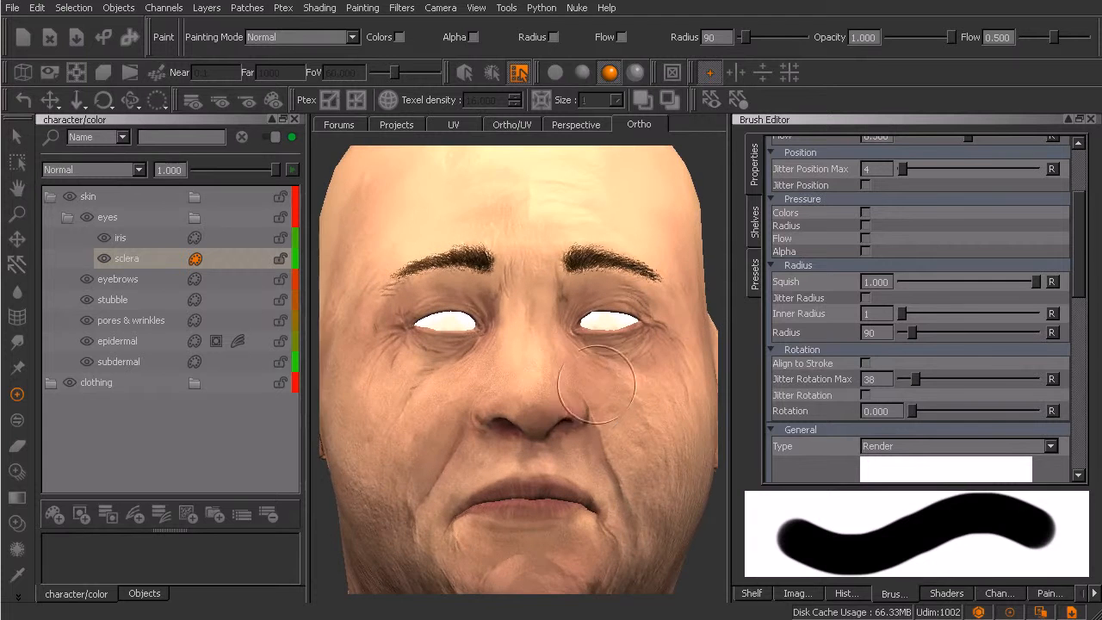
pyautogui.keyDown('alt'); pyautogui.moveTo(603, 388); pyautogui.dragTo(584, 392, button='middle'); pyautogui.keyUp('alt')
pyautogui.keyDown('alt'); pyautogui.moveTo(591, 339); pyautogui.dragTo(586, 393, button='right'); pyautogui.keyUp('alt')
pyautogui.keyDown('alt'); pyautogui.moveTo(613, 385); pyautogui.dragTo(603, 394, button='middle'); pyautogui.keyUp('alt')
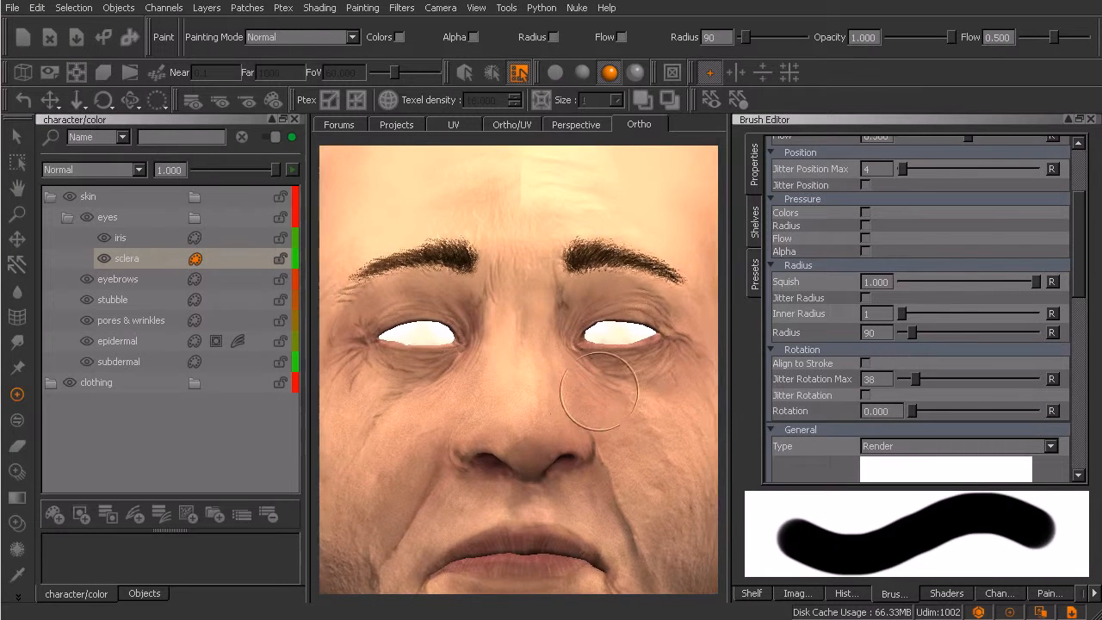
# Step: Make the iris layer active and turn on the wireframe overlay on the head
pyautogui.click(144, 240)
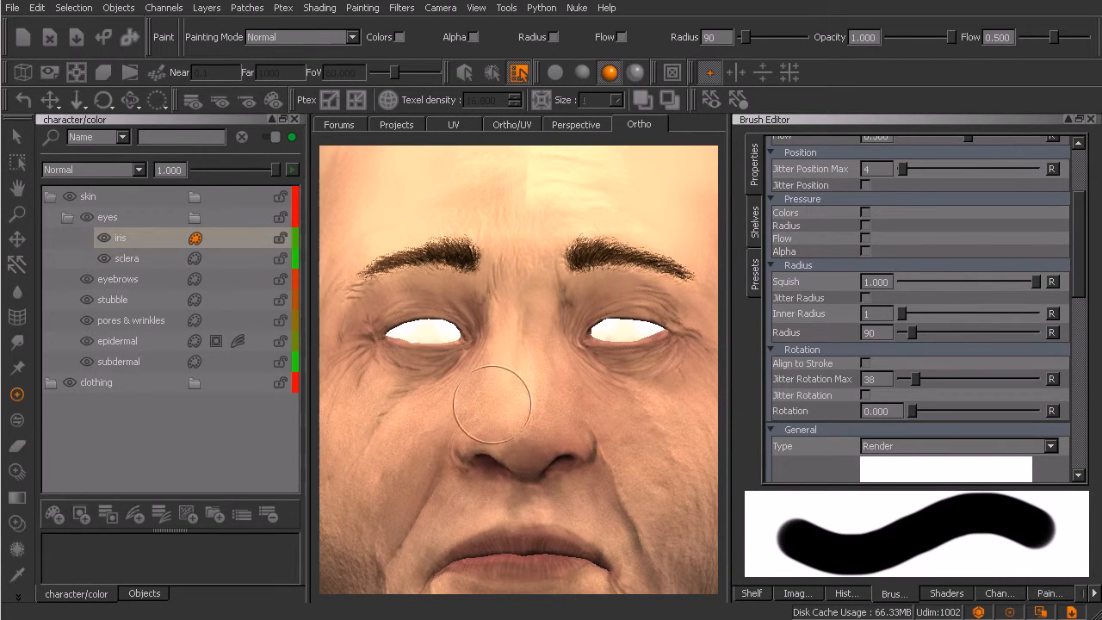
pyautogui.click(23, 74)
pyautogui.keyDown('alt'); pyautogui.moveTo(600, 369); pyautogui.dragTo(633, 373, button='right'); pyautogui.keyUp('alt')
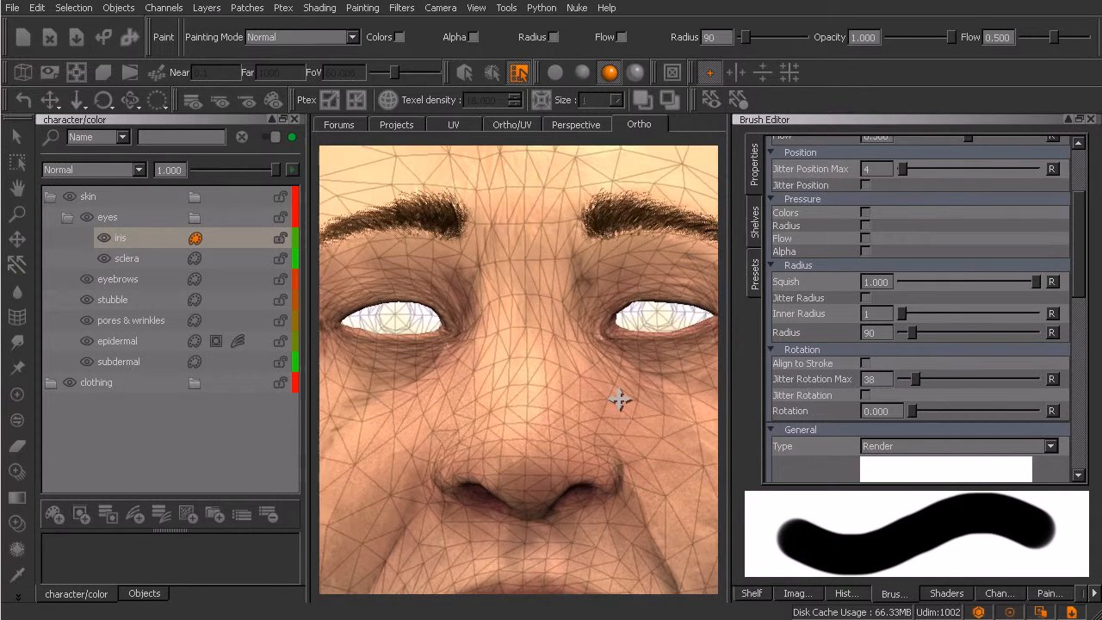
# Step: Select the eyeball mesh beneath the right-hand eyebrow in the Ortho view and return to the Paint tool
pyautogui.keyDown('alt'); pyautogui.moveTo(633, 372); pyautogui.dragTo(586, 399, button='middle'); pyautogui.keyUp('alt')
pyautogui.keyDown('alt'); pyautogui.moveTo(586, 399); pyautogui.dragTo(593, 407, button='right'); pyautogui.keyUp('alt')
pyautogui.keyDown('alt'); pyautogui.moveTo(593, 406); pyautogui.dragTo(556, 420, button='middle'); pyautogui.keyUp('alt')
pyautogui.moveTo(555, 420)
pyautogui.keyDown('alt'); pyautogui.mouseDown()
pyautogui.moveTo(611, 423)
pyautogui.moveTo(611, 394)
pyautogui.moveTo(610, 419)
pyautogui.moveTo(583, 379)
pyautogui.mouseUp(); pyautogui.keyUp('alt')
pyautogui.keyDown('alt'); pyautogui.moveTo(579, 372); pyautogui.dragTo(617, 370, button='right'); pyautogui.keyUp('alt')
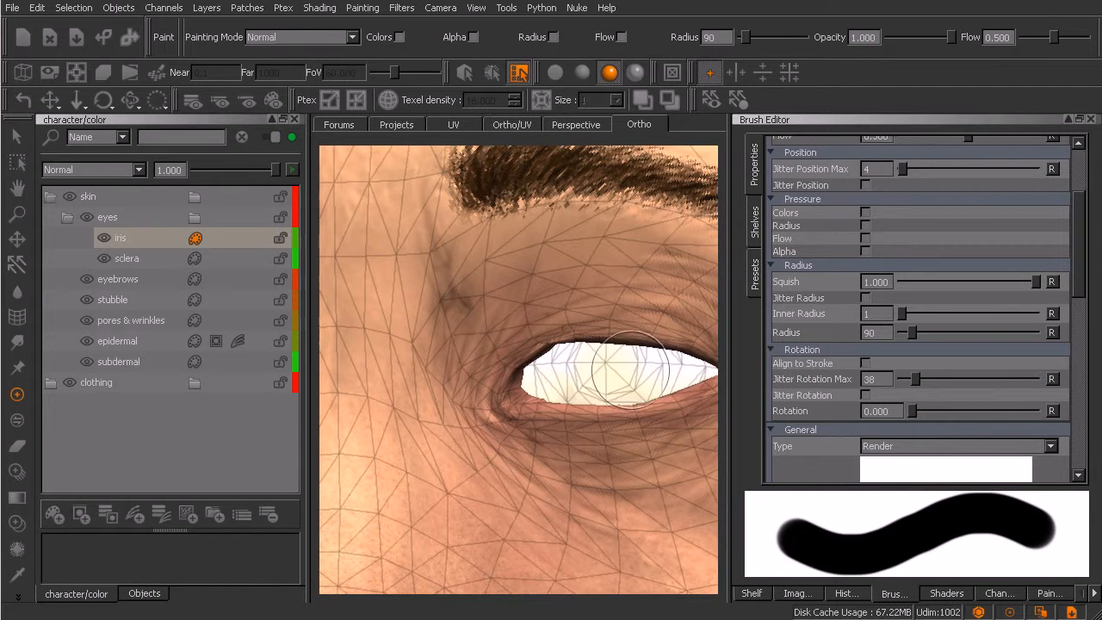
pyautogui.press('s')
pyautogui.click(635, 365)
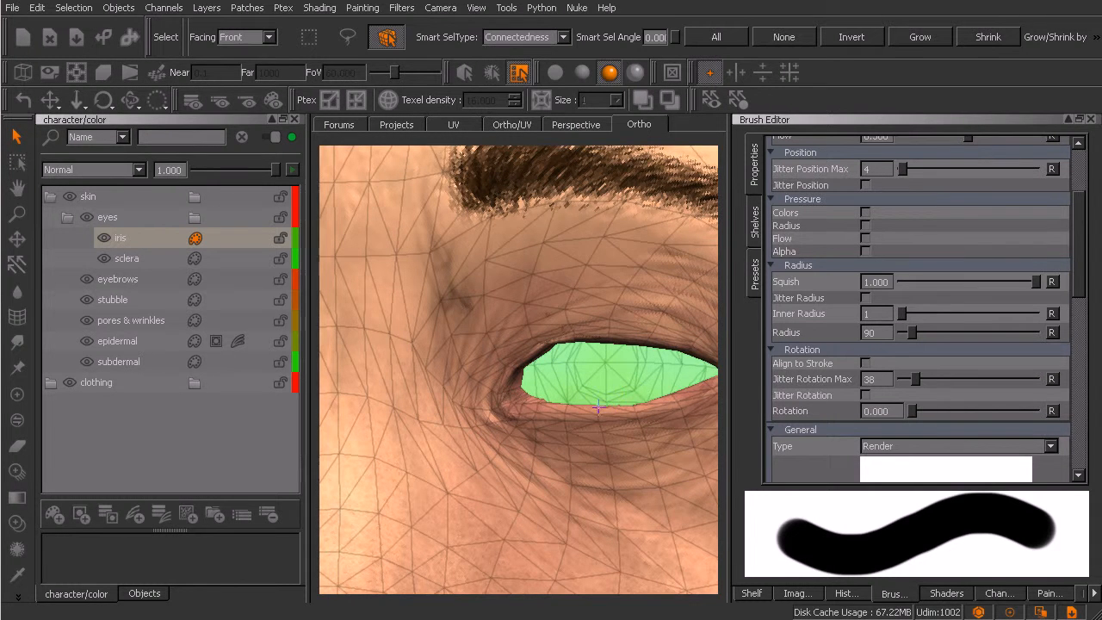
pyautogui.press('p')
pyautogui.scroll(-5, 563, 389)
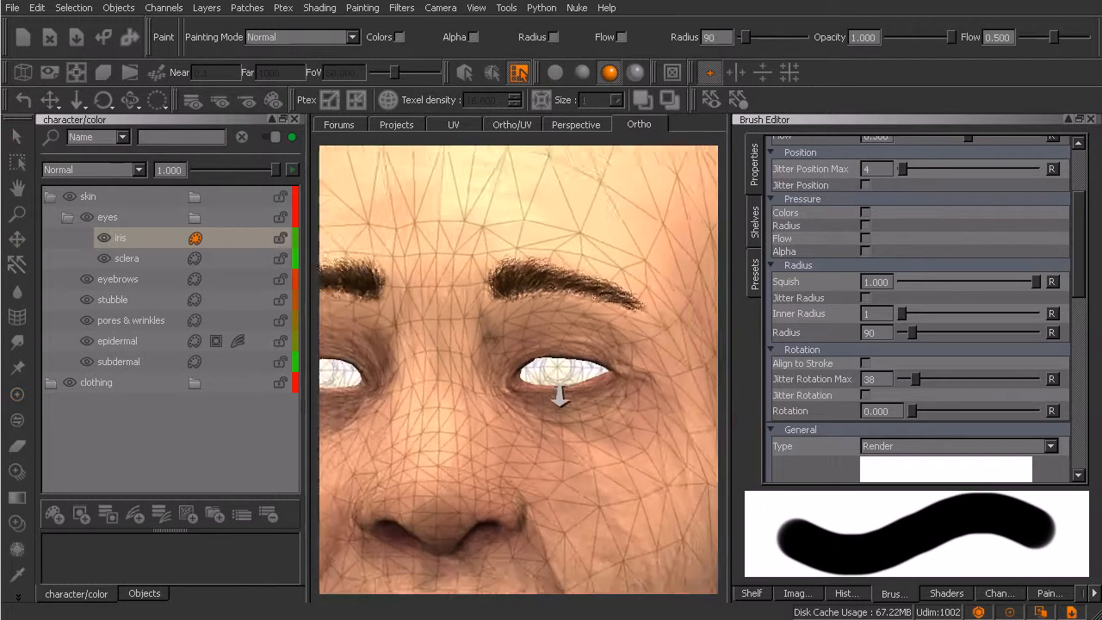
pyautogui.moveTo(613, 412)
pyautogui.keyDown('alt'); pyautogui.mouseDown()
pyautogui.moveTo(601, 423)
pyautogui.moveTo(625, 418)
pyautogui.mouseUp(); pyautogui.keyUp('alt')
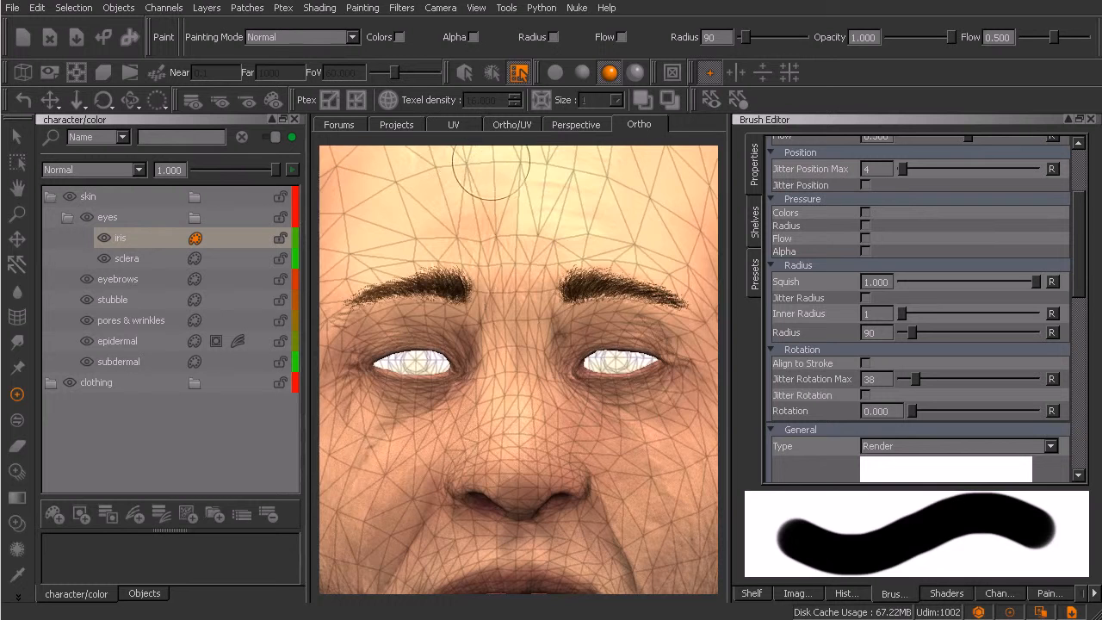
# Step: Bring up the centre of the eyeball wireframe in the UV view and hide the Brush Editor to widen the canvas
pyautogui.click(454, 125)
pyautogui.moveTo(514, 364)
pyautogui.keyDown('alt'); pyautogui.mouseDown(button='right')
pyautogui.moveTo(531, 359)
pyautogui.moveTo(512, 358)
pyautogui.moveTo(512, 401)
pyautogui.mouseUp(button='right'); pyautogui.keyUp('alt')
pyautogui.keyDown('alt'); pyautogui.moveTo(492, 355); pyautogui.dragTo(510, 386, button='middle'); pyautogui.keyUp('alt')
pyautogui.keyDown('alt'); pyautogui.moveTo(511, 388); pyautogui.dragTo(524, 386, button='right'); pyautogui.keyUp('alt')
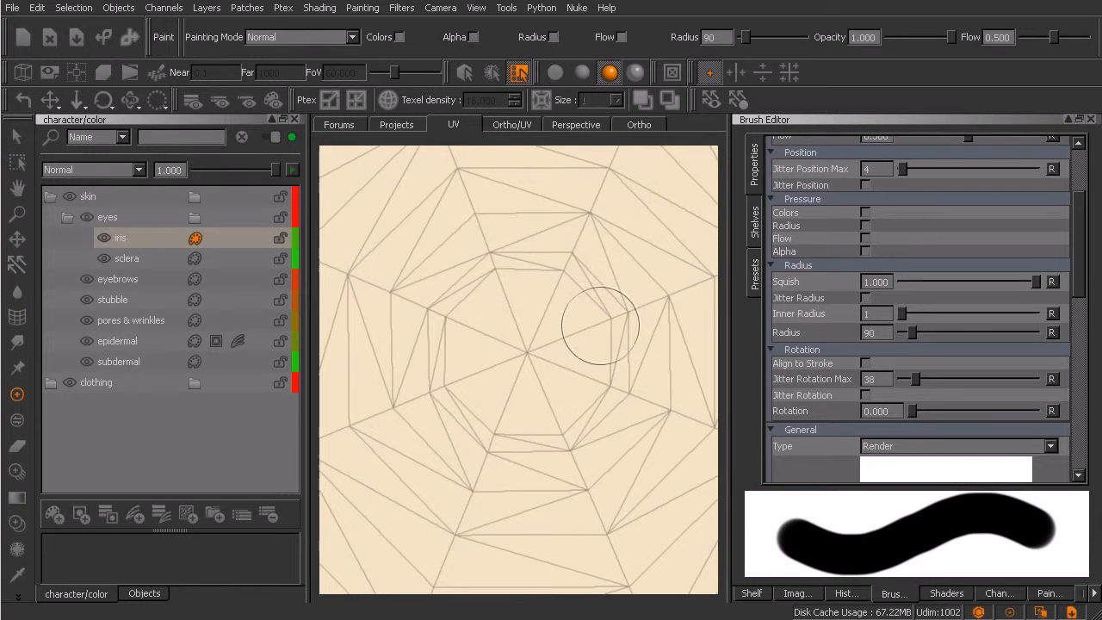
pyautogui.keyDown('alt'); pyautogui.moveTo(549, 399); pyautogui.dragTo(546, 408, button='middle'); pyautogui.keyUp('alt')
pyautogui.keyDown('alt'); pyautogui.moveTo(546, 408); pyautogui.dragTo(531, 388, button='right'); pyautogui.keyUp('alt')
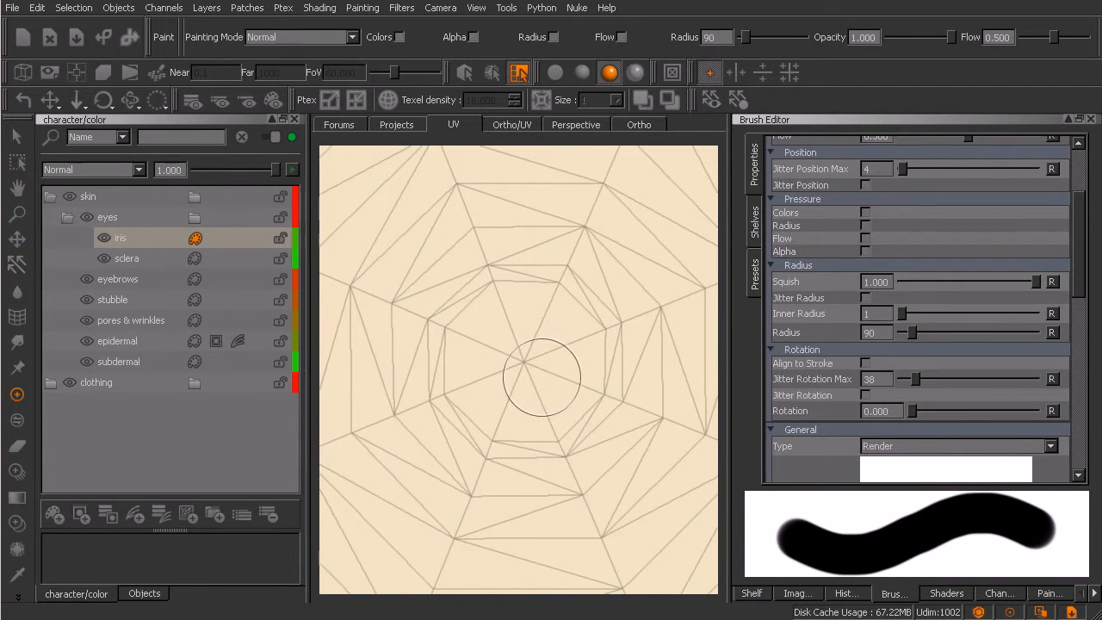
pyautogui.press('Tab')
pyautogui.keyDown('alt'); pyautogui.moveTo(748, 401); pyautogui.dragTo(731, 396, button='middle'); pyautogui.keyUp('alt')
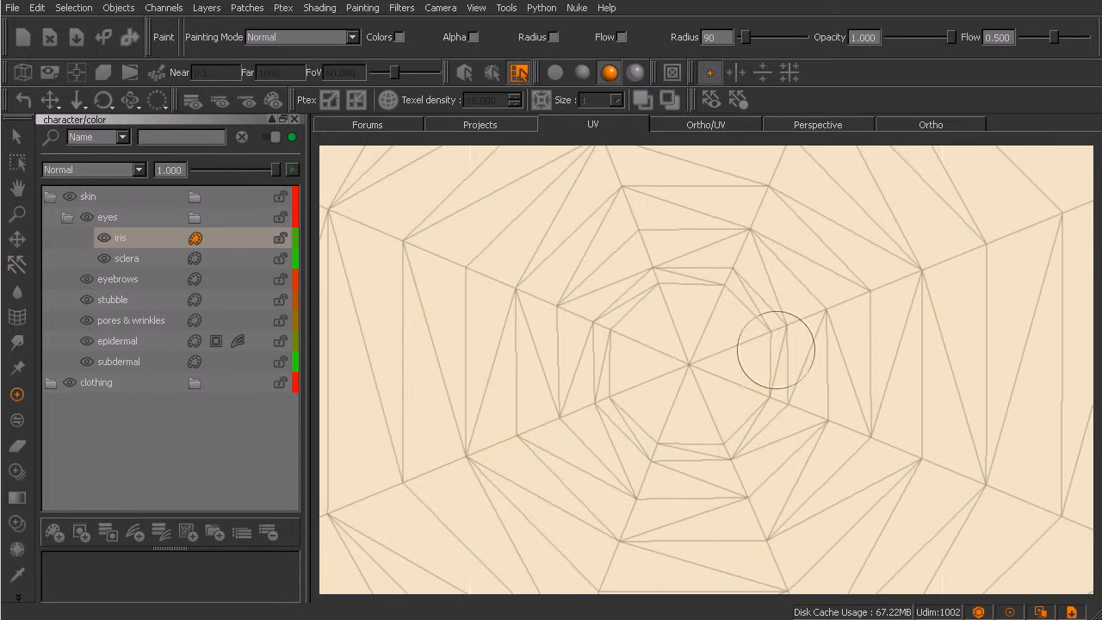
pyautogui.moveTo(733, 399)
pyautogui.keyDown('alt'); pyautogui.mouseDown(button='middle')
pyautogui.moveTo(753, 421)
pyautogui.moveTo(742, 416)
pyautogui.mouseUp(button='middle'); pyautogui.keyUp('alt')
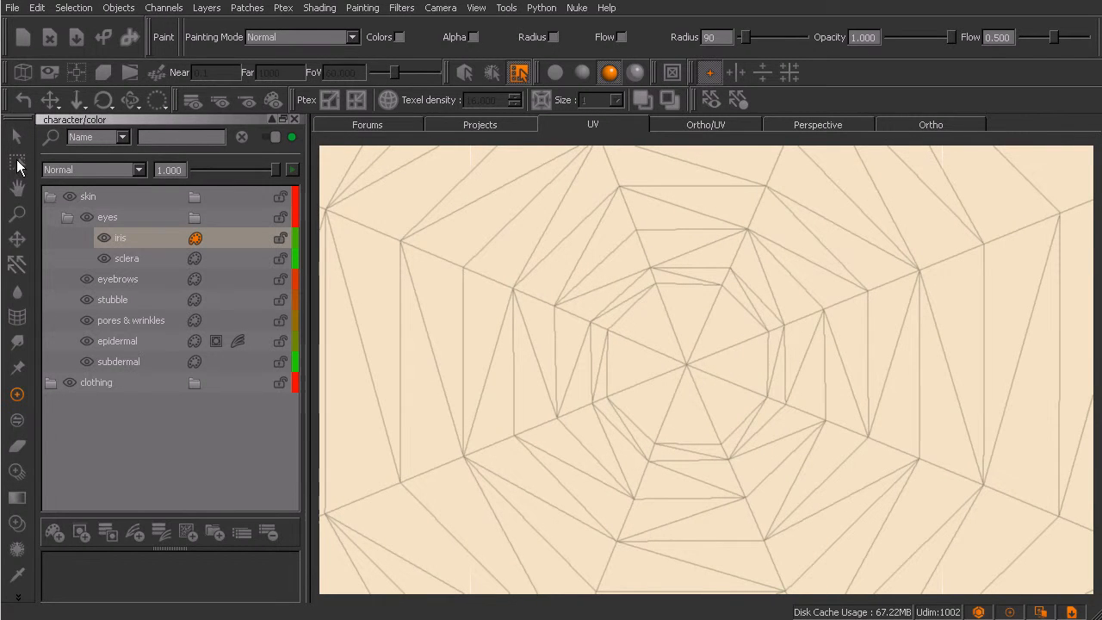
# Step: Make a circular marquee selection in Replace mode around the eyeball wireframe's centre, just enclosing the innermost rings for the iris
pyautogui.click(17, 164)
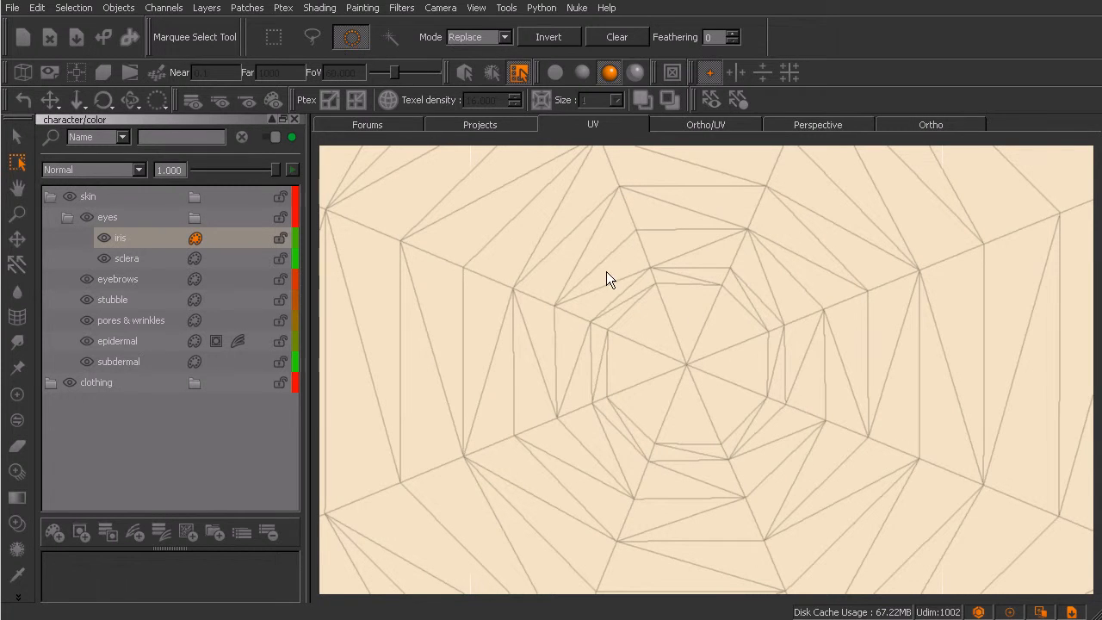
pyautogui.moveTo(688, 356); pyautogui.dragTo(806, 471)
pyautogui.keyDown('alt'); pyautogui.moveTo(800, 445); pyautogui.dragTo(808, 454, button='right'); pyautogui.keyUp('alt')
pyautogui.keyDown('alt'); pyautogui.moveTo(808, 455); pyautogui.dragTo(804, 447, button='middle'); pyautogui.keyUp('alt')
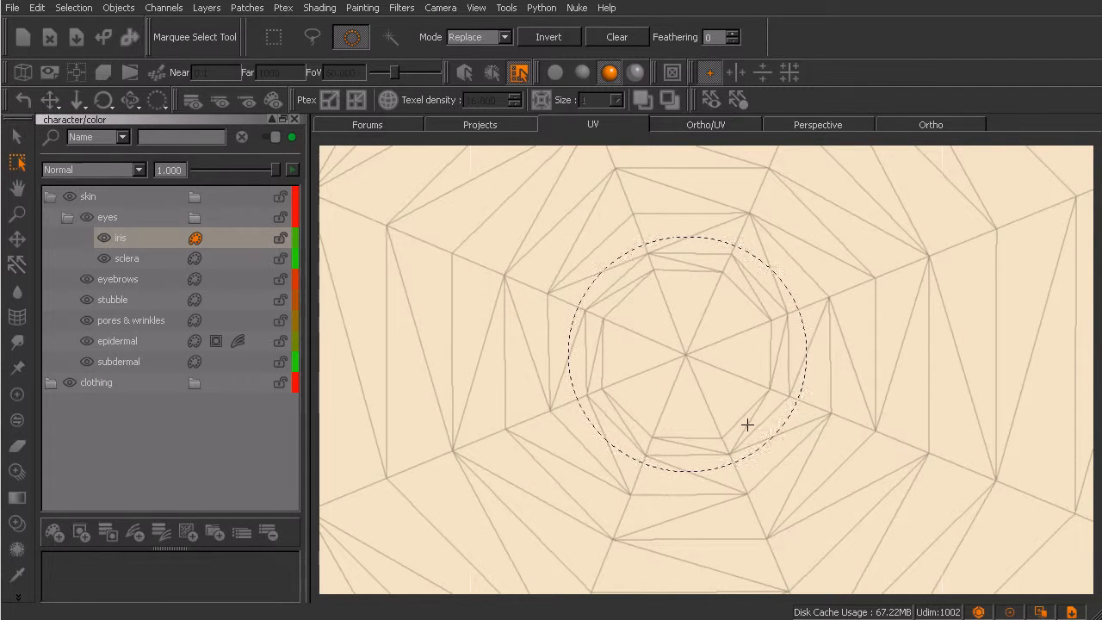
# Step: Choose a near-black brown as the paint colour and return to the Paint tool
pyautogui.press('p')
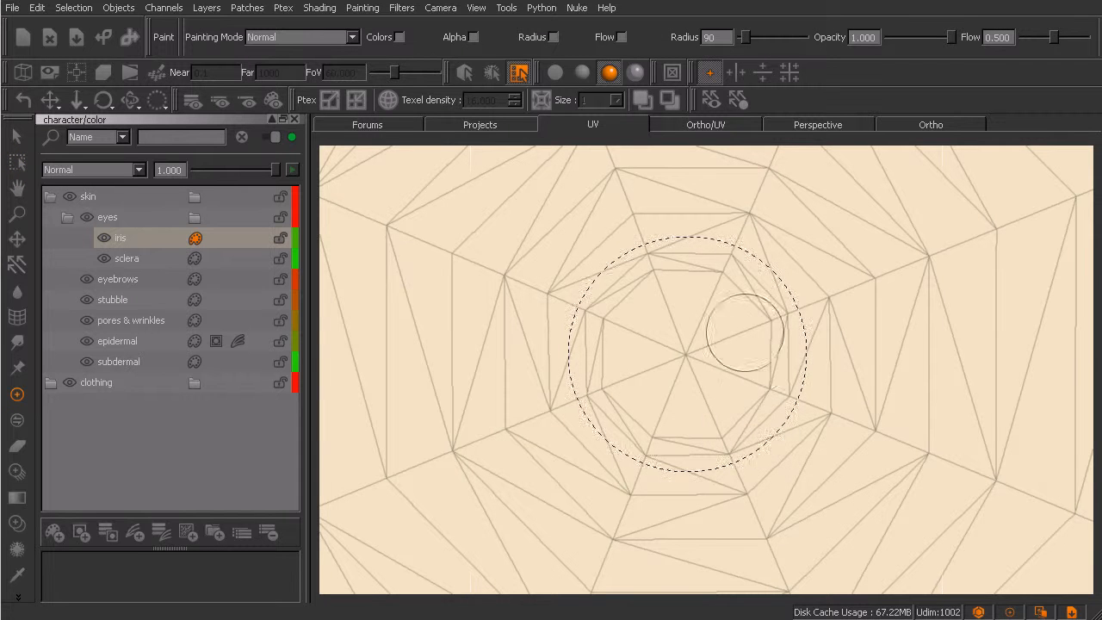
pyautogui.press('q')
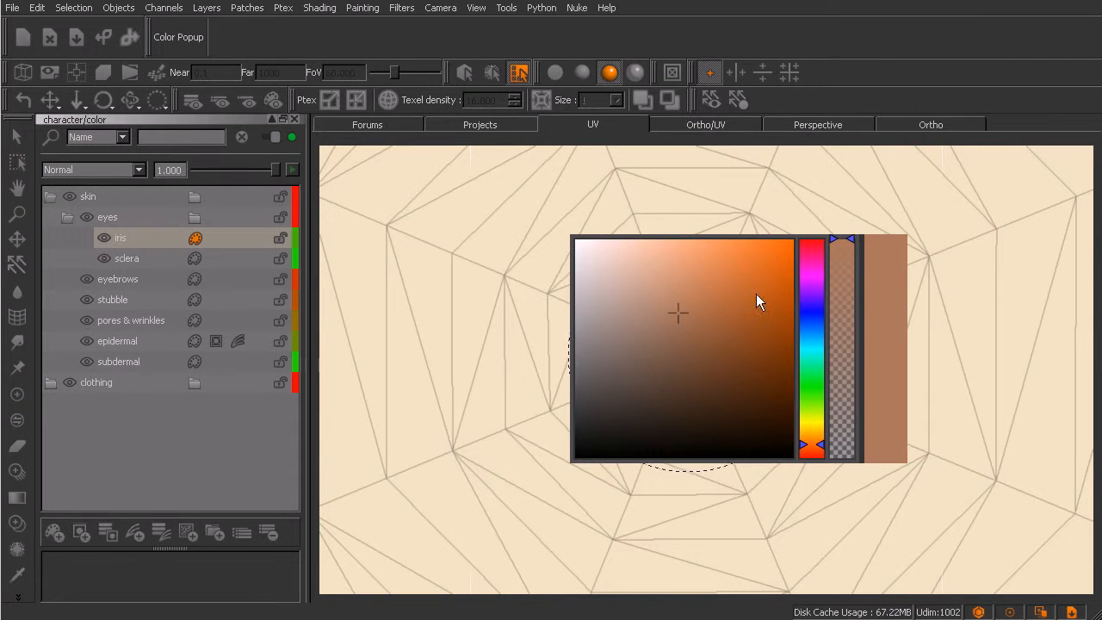
pyautogui.moveTo(729, 395); pyautogui.dragTo(730, 441)
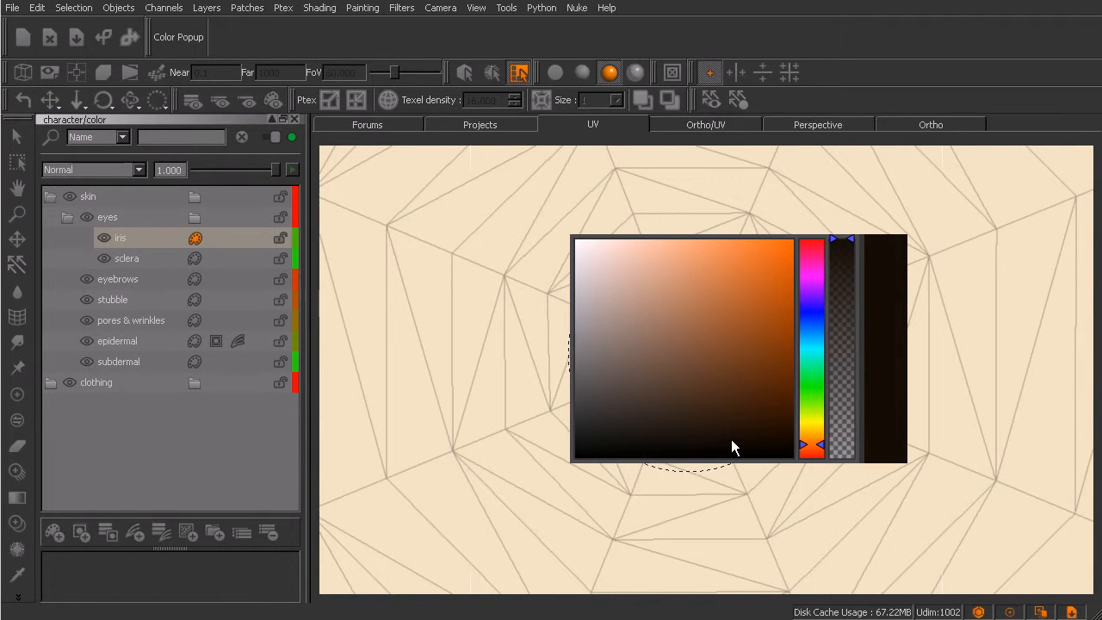
pyautogui.press('p')
# Step: Fill the circular selection with the near-black brown, bake it, and check the irises up close in the Ortho view
pyautogui.moveTo(670, 228)
pyautogui.mouseDown()
pyautogui.moveTo(602, 275)
pyautogui.moveTo(672, 237)
pyautogui.moveTo(738, 275)
pyautogui.moveTo(628, 438)
pyautogui.moveTo(774, 366)
pyautogui.moveTo(732, 431)
pyautogui.moveTo(782, 388)
pyautogui.mouseUp()
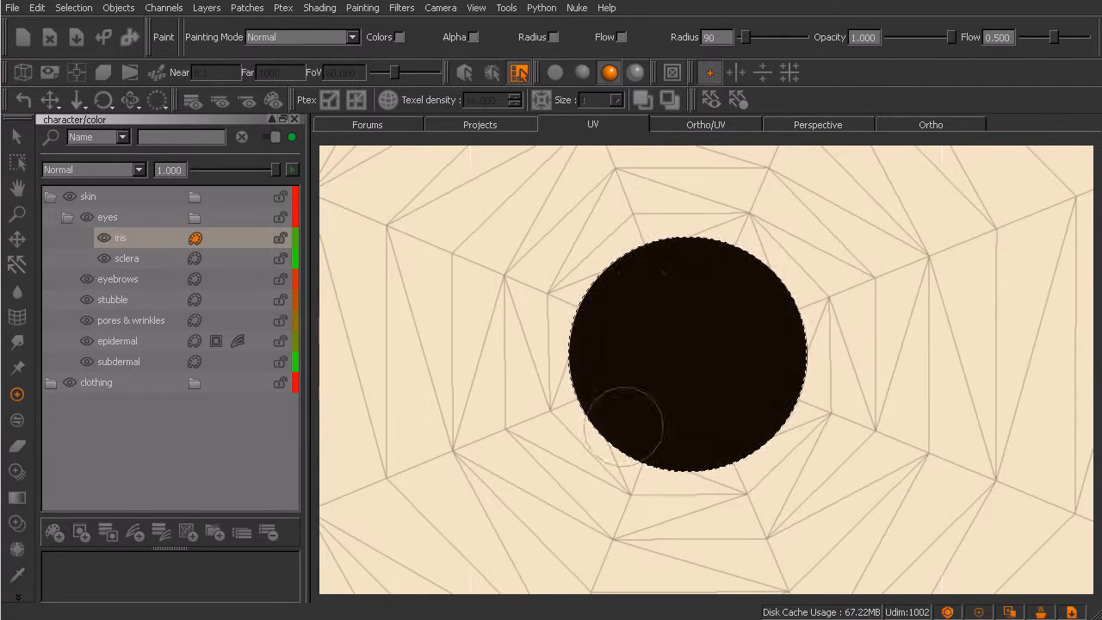
pyautogui.press('b')
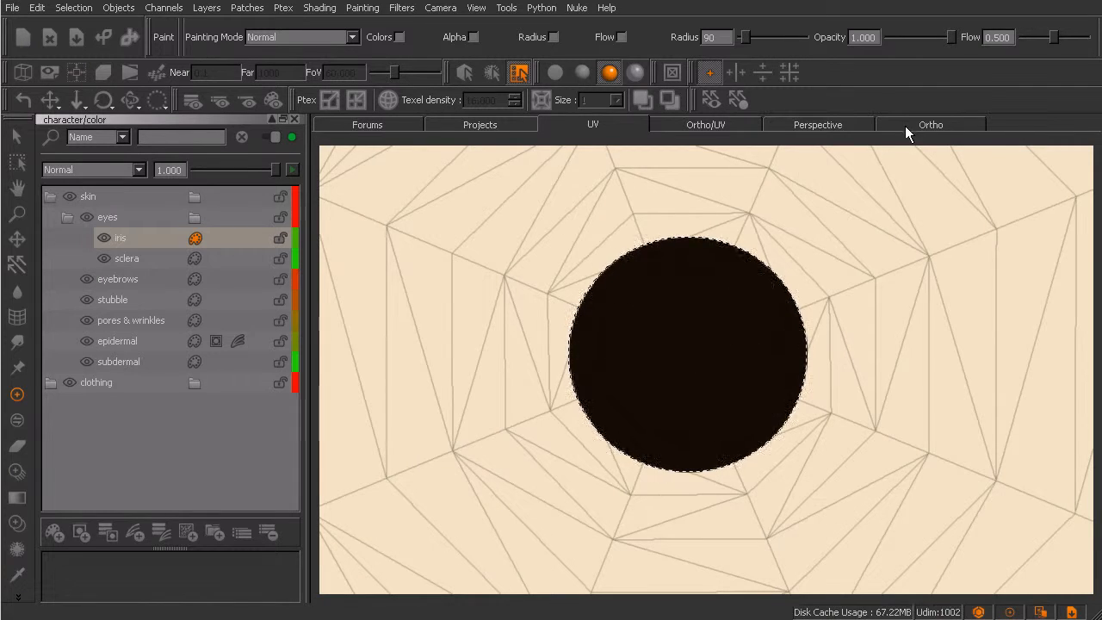
pyautogui.click(906, 125)
pyautogui.keyDown('alt'); pyautogui.moveTo(831, 373); pyautogui.dragTo(902, 368, button='right'); pyautogui.keyUp('alt')
pyautogui.keyDown('alt'); pyautogui.moveTo(850, 391); pyautogui.dragTo(731, 405, button='middle'); pyautogui.keyUp('alt')
pyautogui.moveTo(757, 404)
pyautogui.keyDown('alt'); pyautogui.mouseDown(button='right')
pyautogui.moveTo(787, 420)
pyautogui.moveTo(769, 431)
pyautogui.mouseUp(button='right'); pyautogui.keyUp('alt')
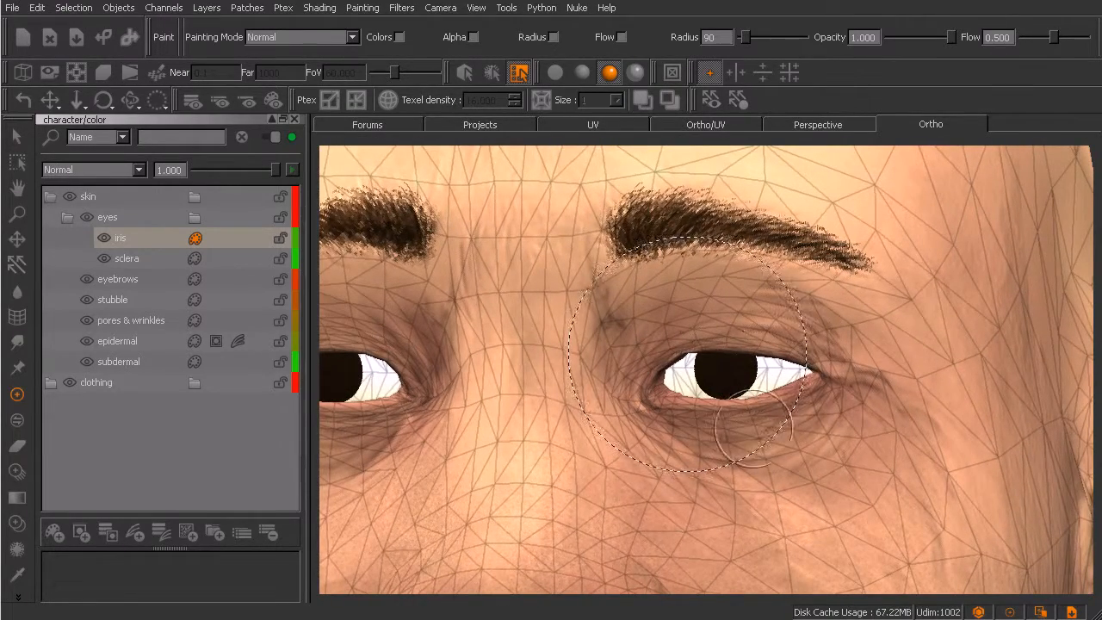
# Step: Undo the Ortho view moves and the iris fill, returning to the UV view with only the circular selection
pyautogui.hotkey('ctrl', 'z')
pyautogui.hotkey('ctrl', 'z')
pyautogui.hotkey('ctrl', 'z')
pyautogui.hotkey('ctrl', 'z')
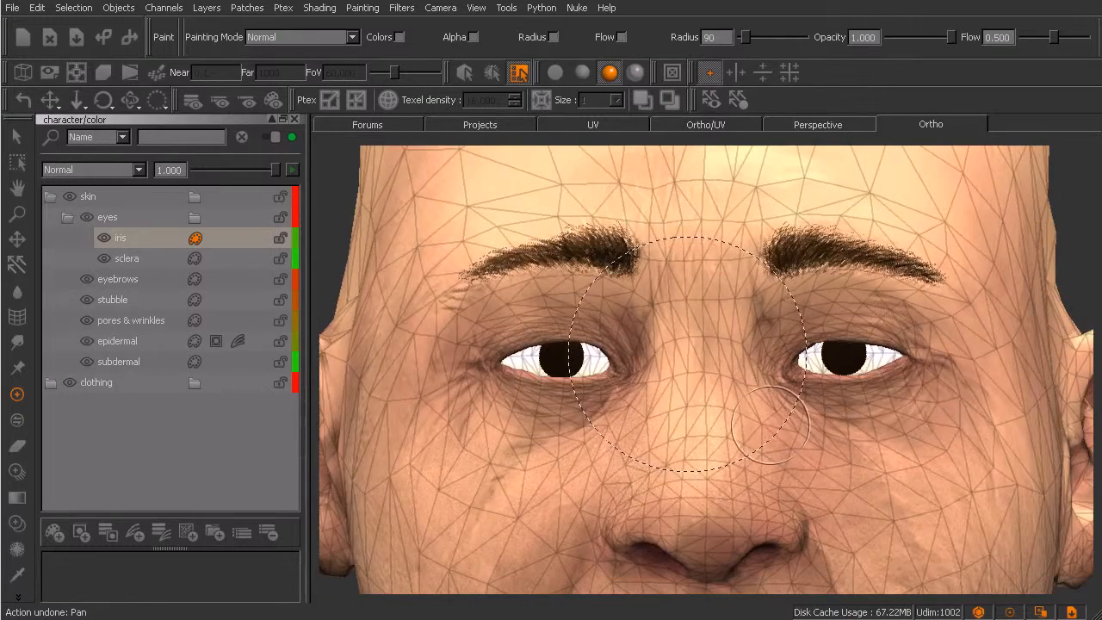
pyautogui.hotkey('ctrl', 'z')
pyautogui.hotkey('ctrl', 'z')
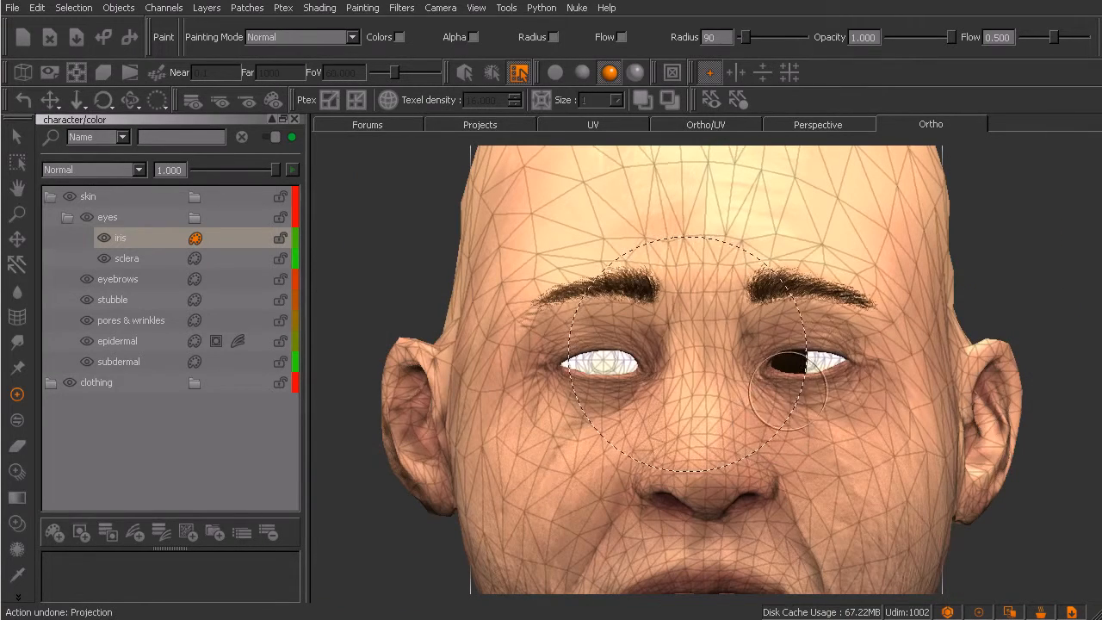
pyautogui.click(614, 122)
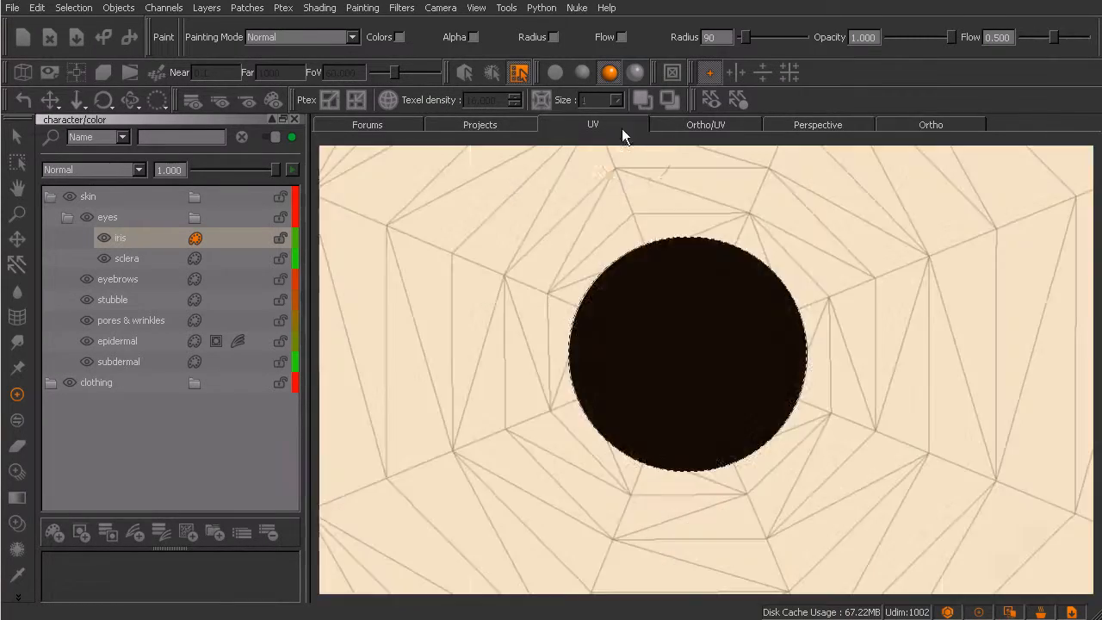
pyautogui.hotkey('ctrl', 'z')
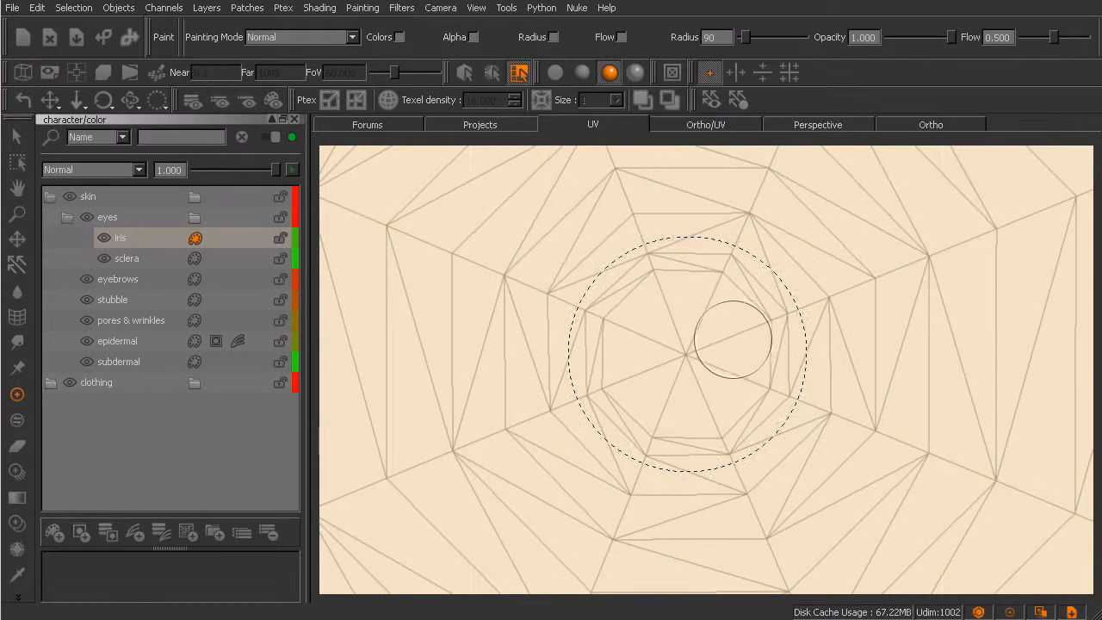
# Step: Repaint the iris disc in near-black brown, slightly larger relative to the wireframe, and check both eyes in the Ortho view
pyautogui.scroll(-3, 741, 353)
pyautogui.scroll(-1, 741, 353)
pyautogui.keyDown('alt'); pyautogui.moveTo(738, 358); pyautogui.dragTo(740, 356, button='middle'); pyautogui.keyUp('alt')
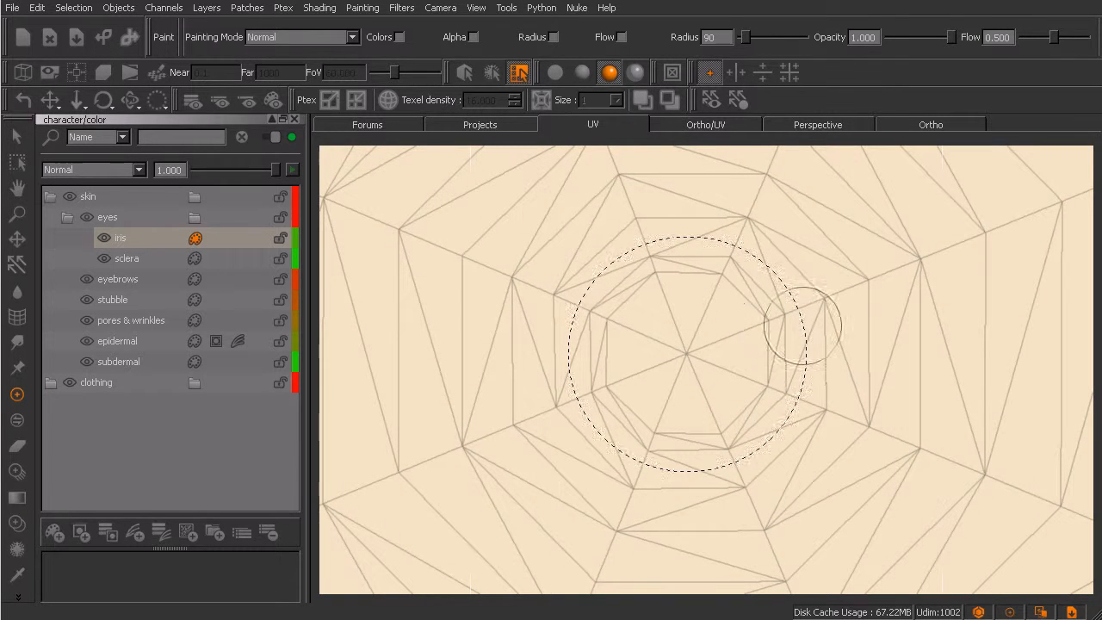
pyautogui.moveTo(773, 397); pyautogui.dragTo(748, 438)
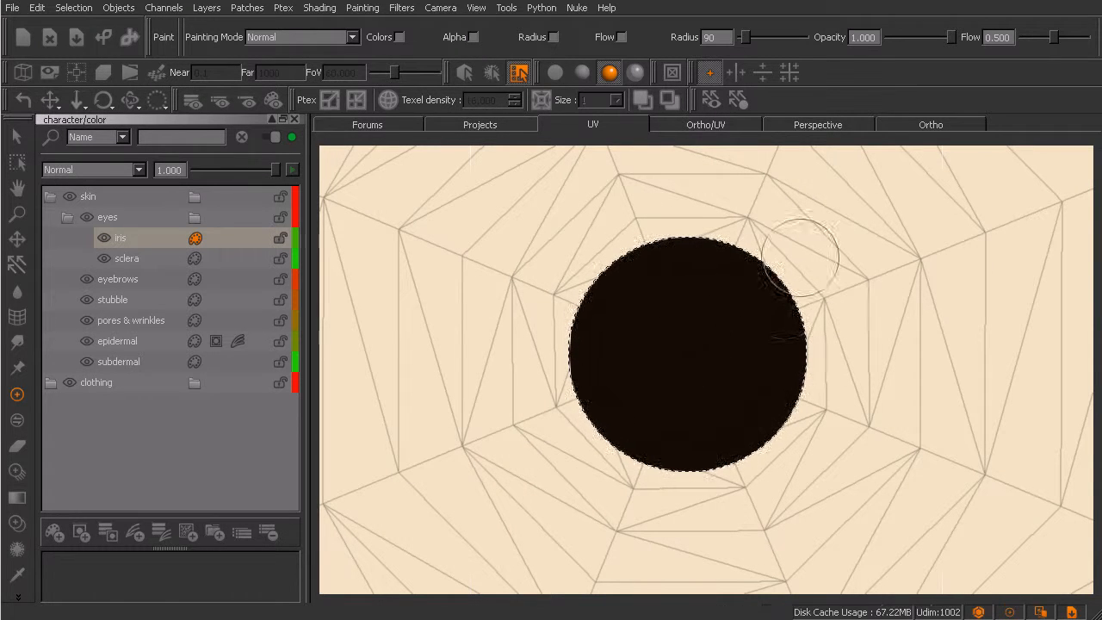
pyautogui.click(903, 124)
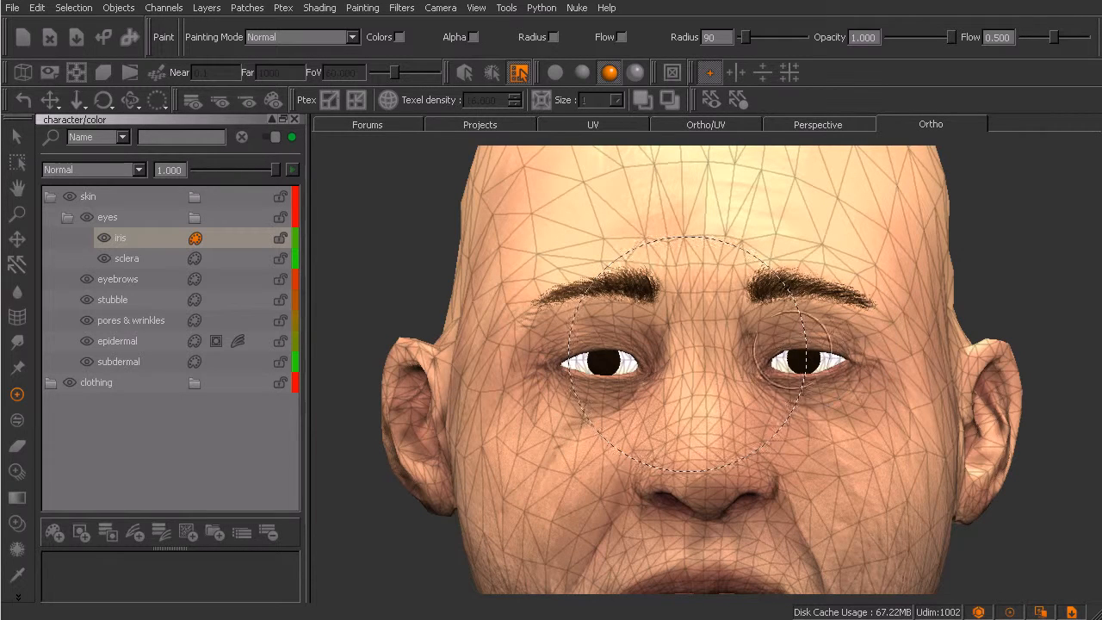
pyautogui.click(607, 127)
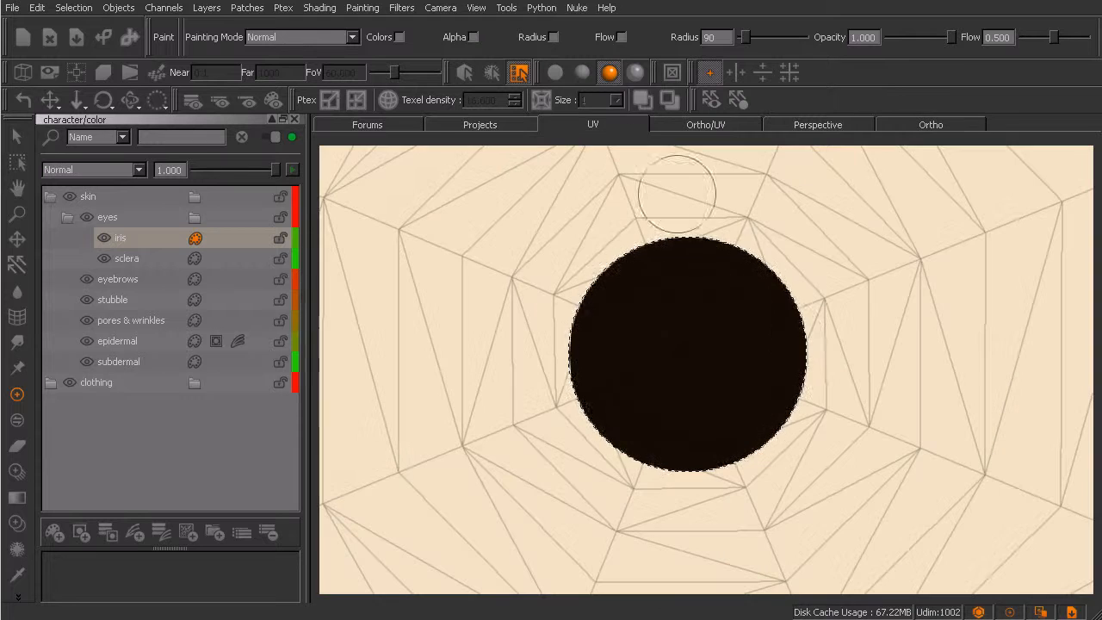
# Step: Make a smaller circular marquee selection for the pupil centred on the iris disc, and invert it to protect the pupil
pyautogui.moveTo(782, 364); pyautogui.dragTo(840, 379, button='right')
pyautogui.moveTo(796, 391)
pyautogui.keyDown('alt'); pyautogui.mouseDown(button='middle')
pyautogui.moveTo(807, 379)
pyautogui.moveTo(800, 390)
pyautogui.mouseUp(button='middle'); pyautogui.keyUp('alt')
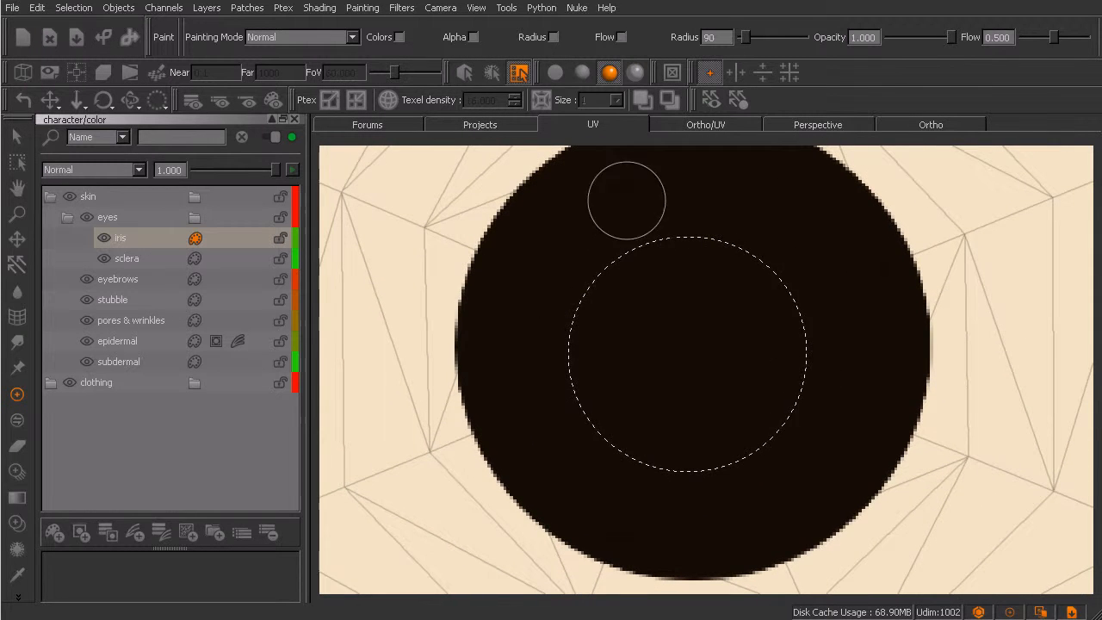
pyautogui.moveTo(694, 387)
pyautogui.mouseDown(button='right')
pyautogui.moveTo(753, 402)
pyautogui.moveTo(697, 418)
pyautogui.mouseUp(button='right')
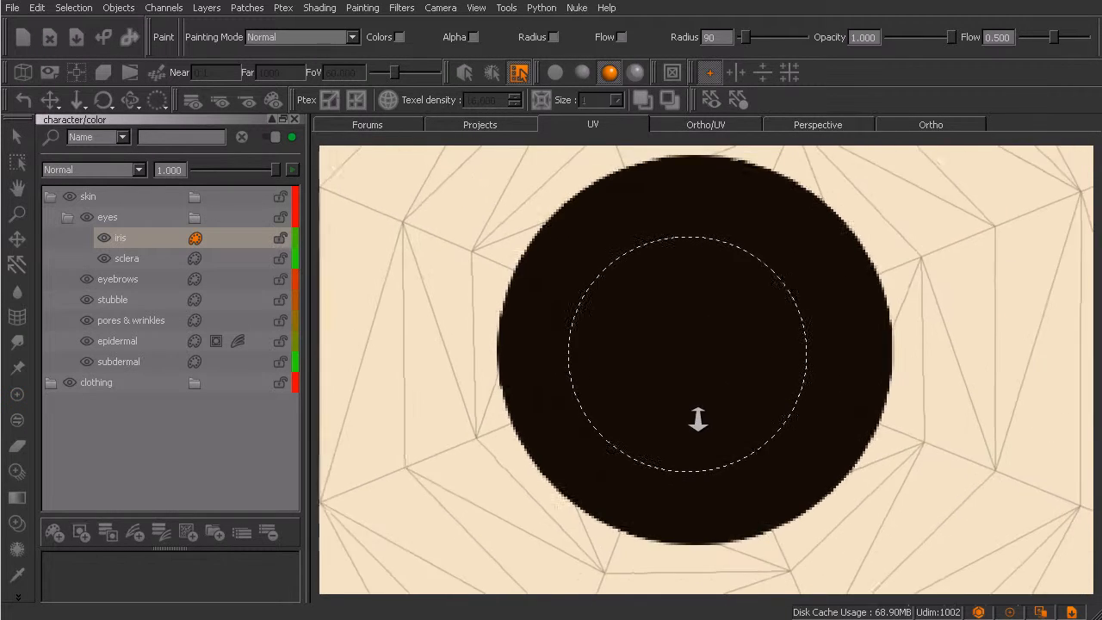
pyautogui.moveTo(728, 390); pyautogui.dragTo(718, 431, button='middle')
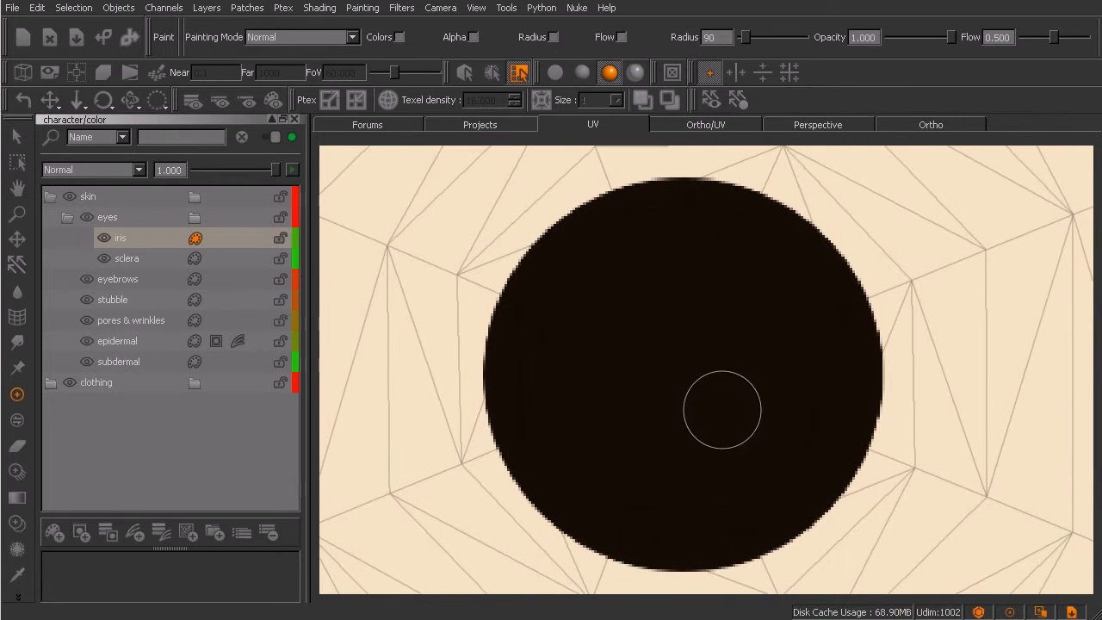
pyautogui.press('s')
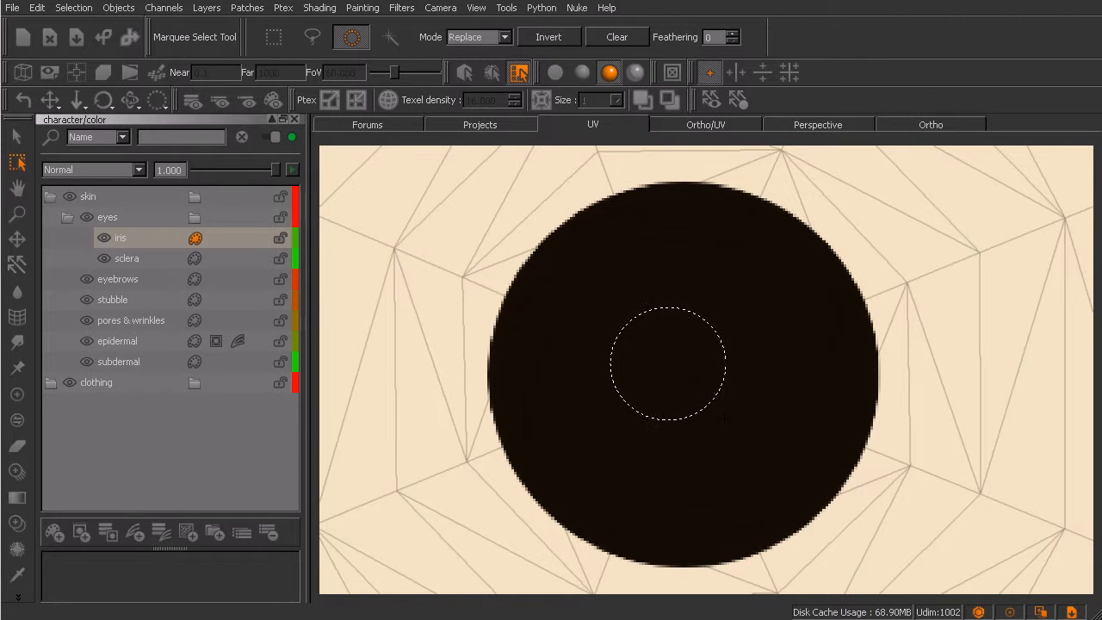
pyautogui.moveTo(728, 421); pyautogui.dragTo(731, 424)
pyautogui.keyDown('alt'); pyautogui.moveTo(771, 449); pyautogui.dragTo(755, 438, button='middle'); pyautogui.keyUp('alt')
pyautogui.keyDown('alt'); pyautogui.moveTo(755, 438); pyautogui.dragTo(746, 443, button='right'); pyautogui.keyUp('alt')
pyautogui.keyDown('alt'); pyautogui.moveTo(746, 443); pyautogui.dragTo(751, 447, button='middle'); pyautogui.keyUp('alt')
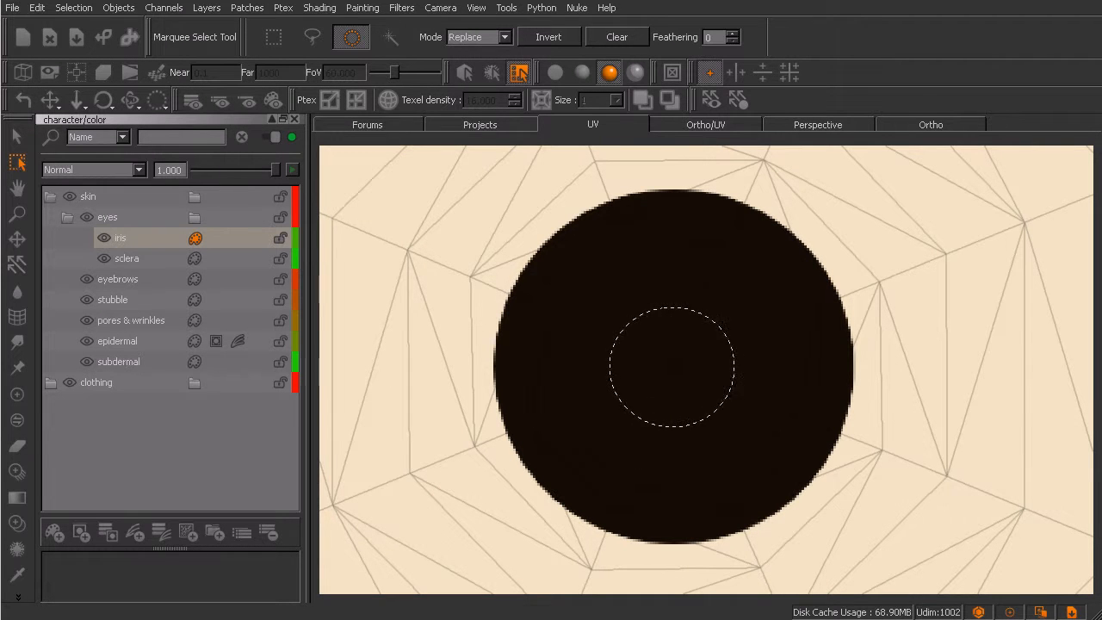
pyautogui.click(546, 37)
# Step: Select the Default brush from the Basic Brushes for the Paint tool and set its radius to 4
pyautogui.press('p')
pyautogui.press('space')
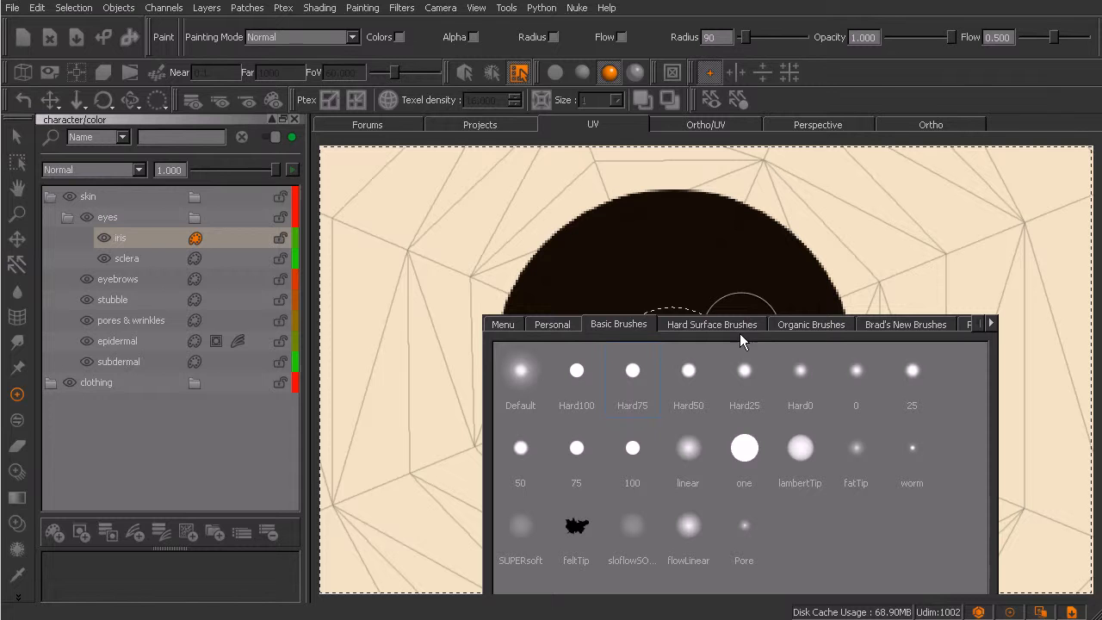
pyautogui.click(524, 373)
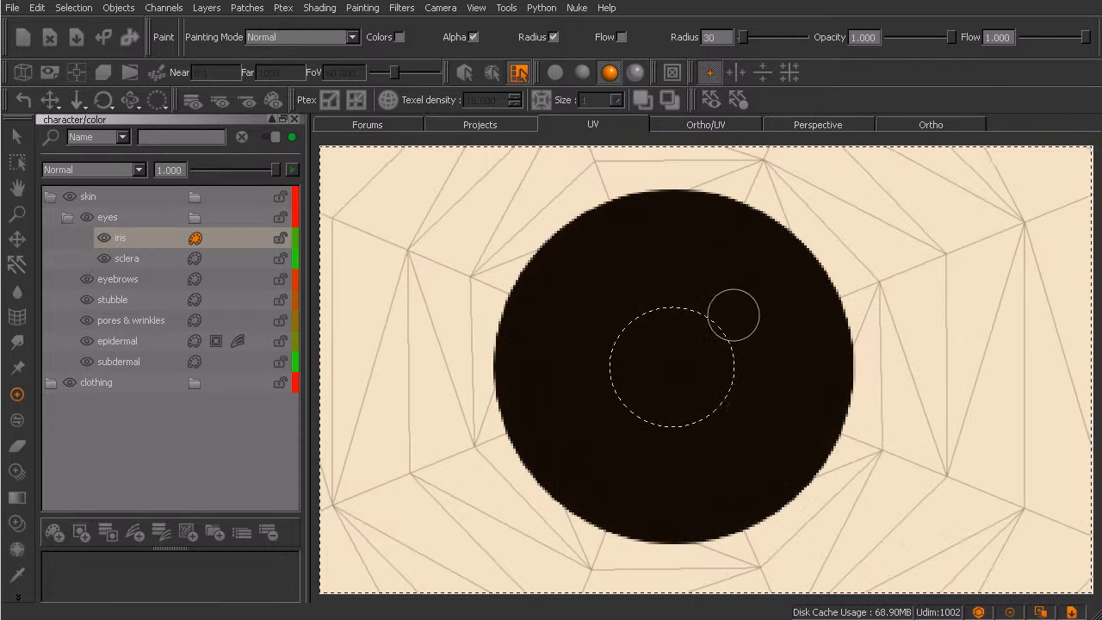
pyautogui.press('r')
pyautogui.moveTo(750, 299); pyautogui.dragTo(726, 302)
# Step: Choose a dark reddish brown as the foreground paint colour for the iris fibres
pyautogui.press('c')
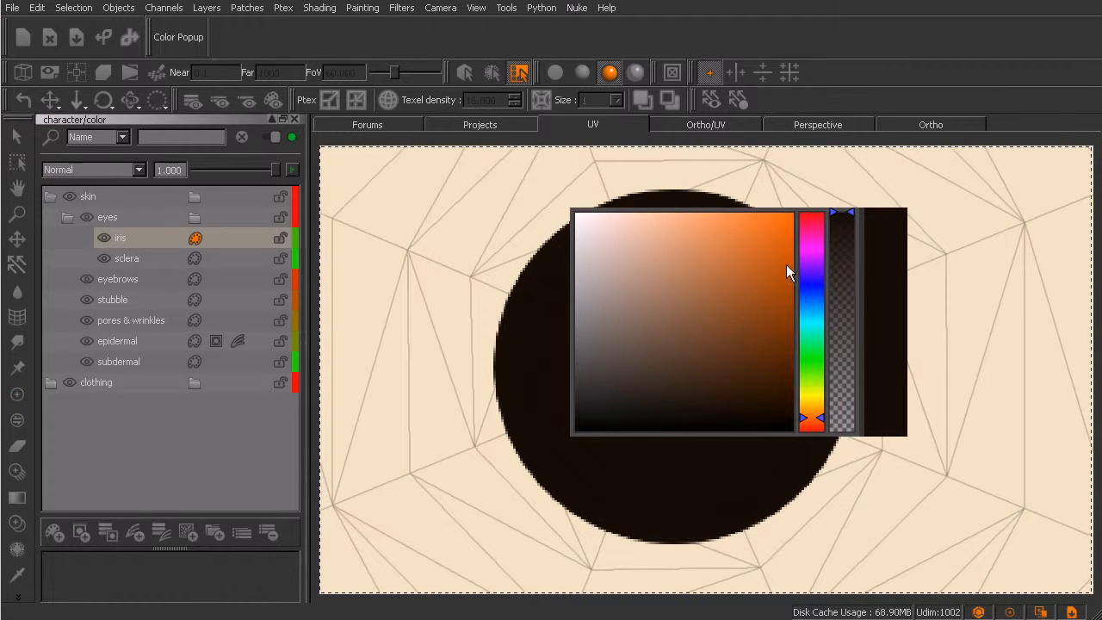
pyautogui.click(712, 370)
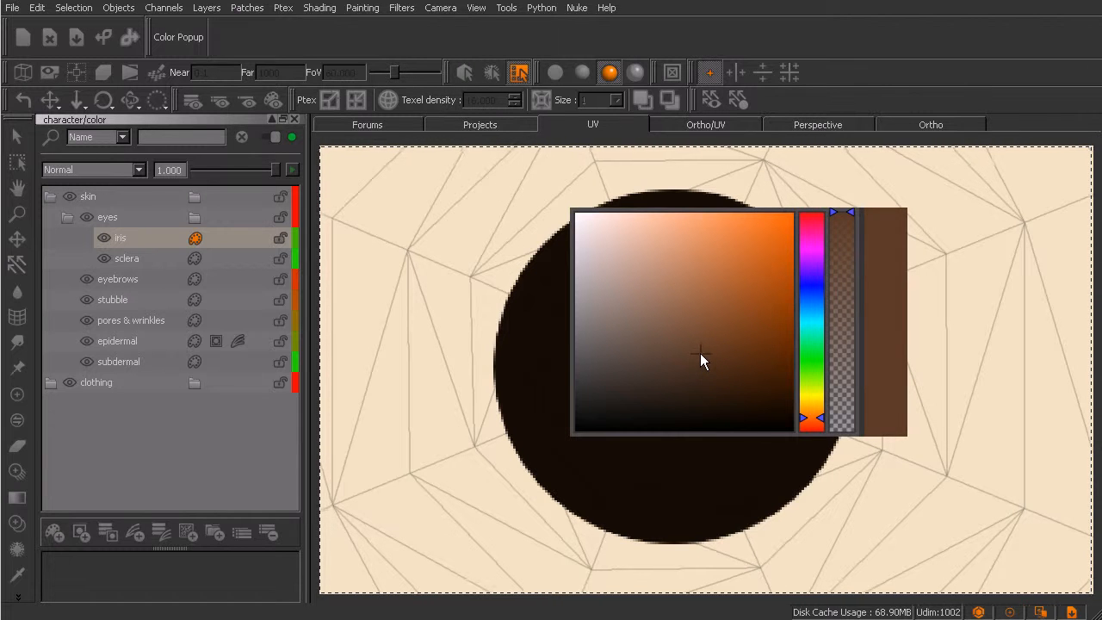
pyautogui.press('p')
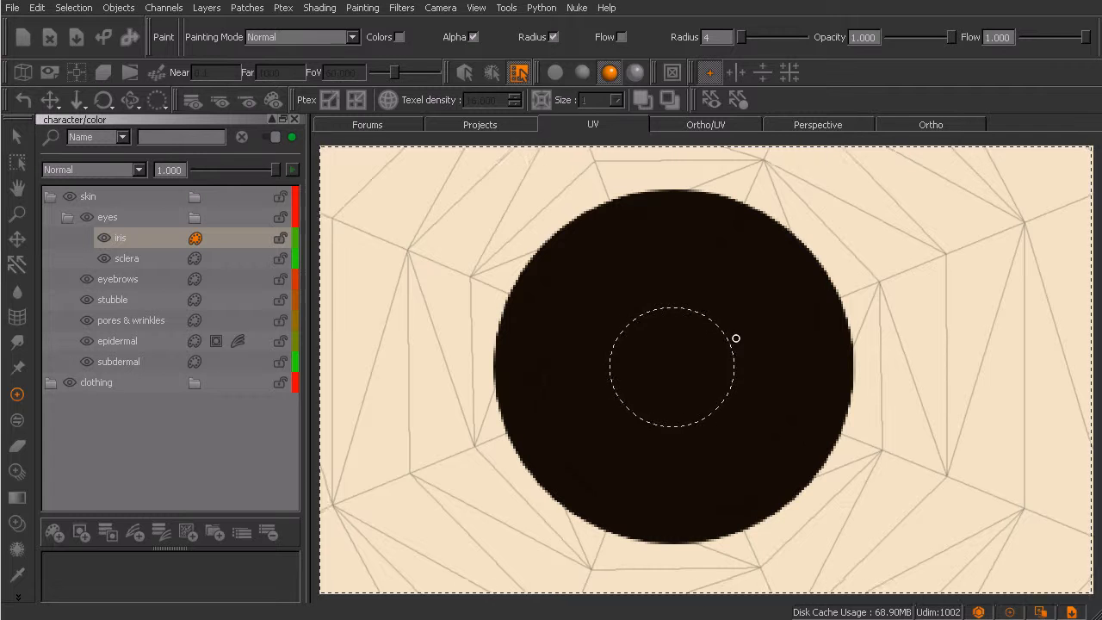
# Step: Change the other paint colour to a muted tan brown by adjusting its hue, saturation and brightness
pyautogui.press('c')
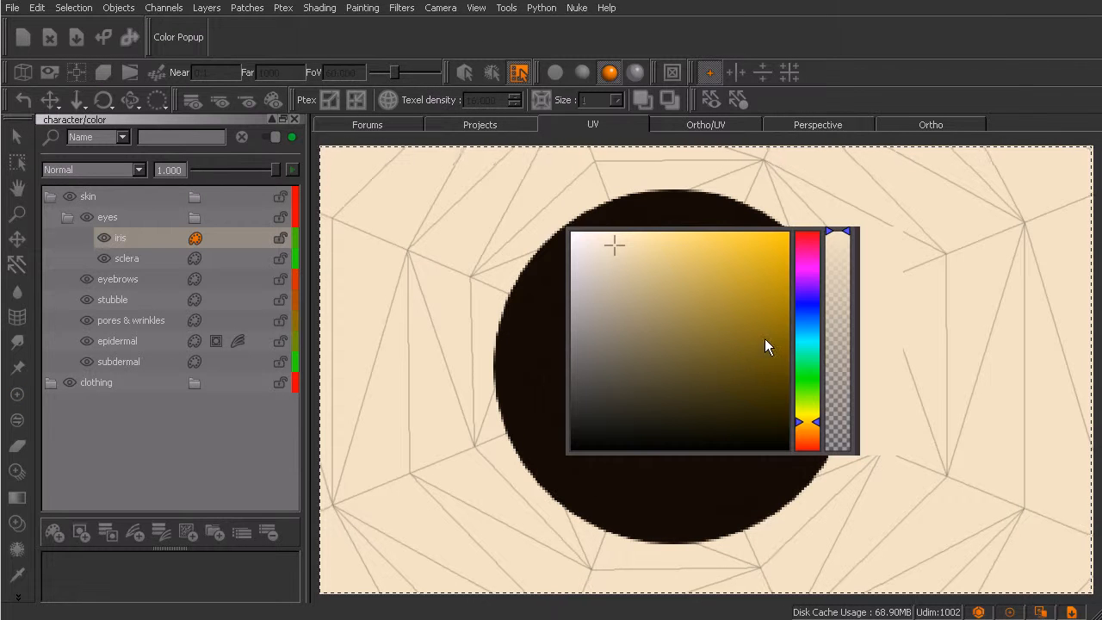
pyautogui.click(797, 424)
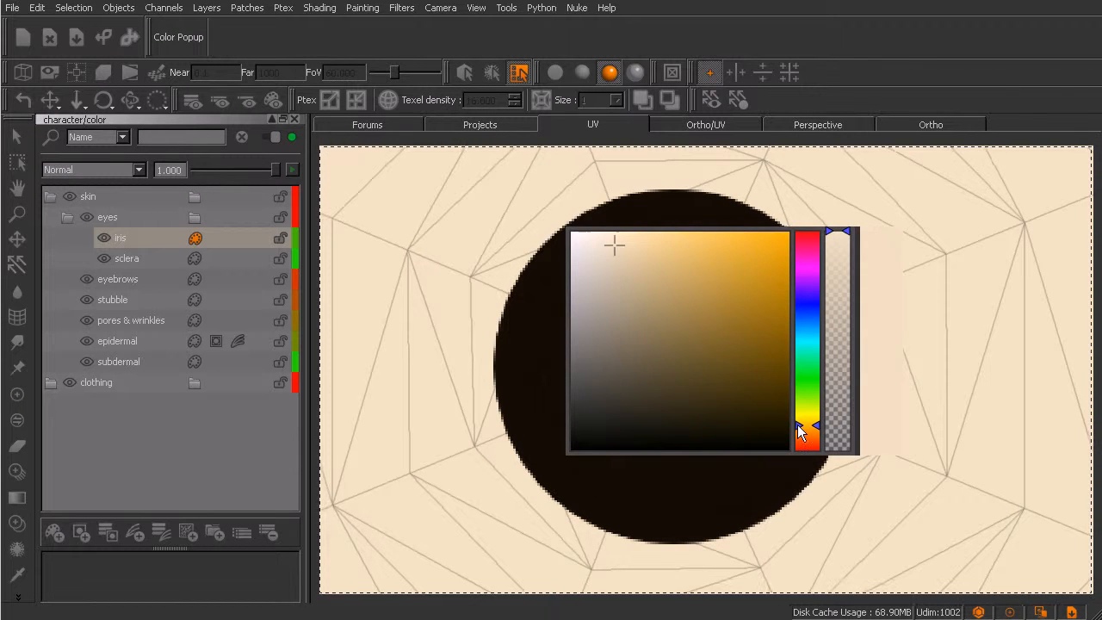
pyautogui.click(670, 292)
pyautogui.moveTo(677, 295); pyautogui.dragTo(678, 324)
pyautogui.click(799, 429)
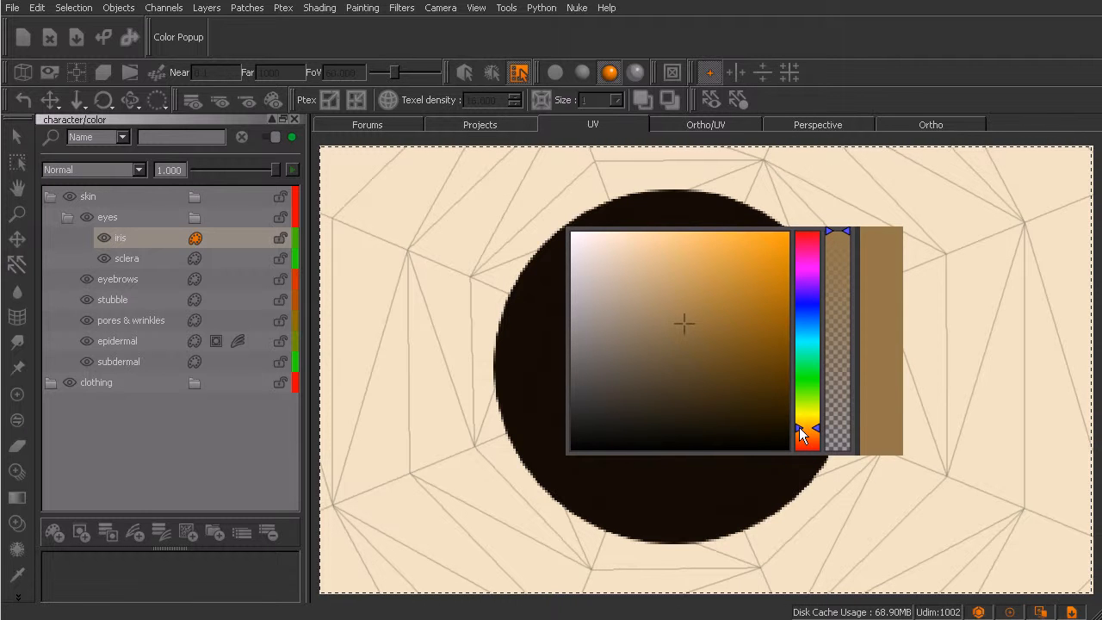
pyautogui.press('p')
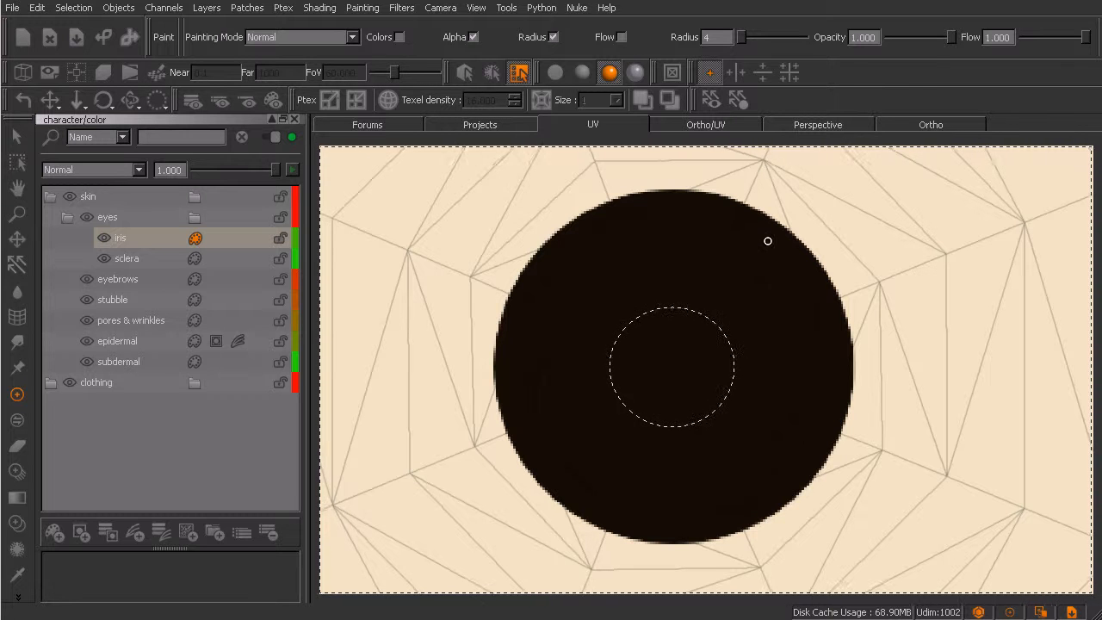
# Step: Paint dense, fine brown fibres radiating from the pupil to the iris edge all the way around the disc
pyautogui.moveTo(765, 236)
pyautogui.mouseDown()
pyautogui.moveTo(721, 322)
pyautogui.moveTo(792, 261)
pyautogui.moveTo(741, 298)
pyautogui.moveTo(823, 280)
pyautogui.moveTo(731, 344)
pyautogui.moveTo(805, 302)
pyautogui.moveTo(834, 313)
pyautogui.moveTo(756, 353)
pyautogui.moveTo(842, 389)
pyautogui.moveTo(829, 423)
pyautogui.moveTo(809, 445)
pyautogui.moveTo(682, 430)
pyautogui.moveTo(679, 455)
pyautogui.mouseUp()
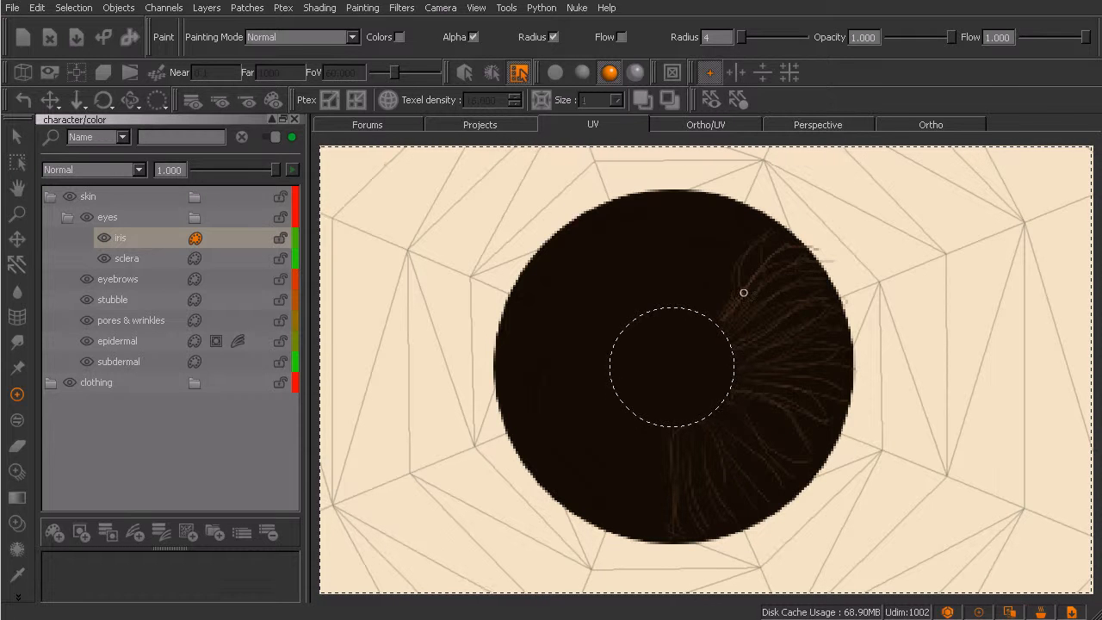
pyautogui.moveTo(702, 273)
pyautogui.mouseDown()
pyautogui.moveTo(707, 204)
pyautogui.moveTo(680, 201)
pyautogui.mouseUp()
pyautogui.moveTo(671, 288)
pyautogui.mouseDown()
pyautogui.moveTo(667, 219)
pyautogui.moveTo(691, 250)
pyautogui.moveTo(711, 228)
pyautogui.mouseUp()
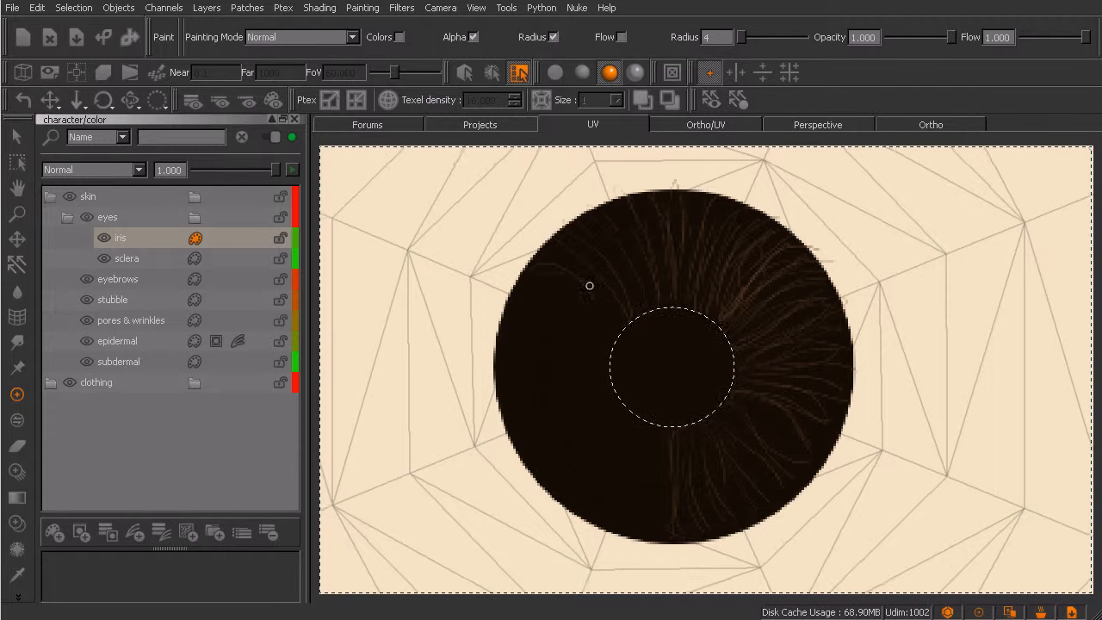
pyautogui.moveTo(545, 294)
pyautogui.mouseDown()
pyautogui.moveTo(525, 332)
pyautogui.moveTo(546, 355)
pyautogui.moveTo(490, 384)
pyautogui.mouseUp()
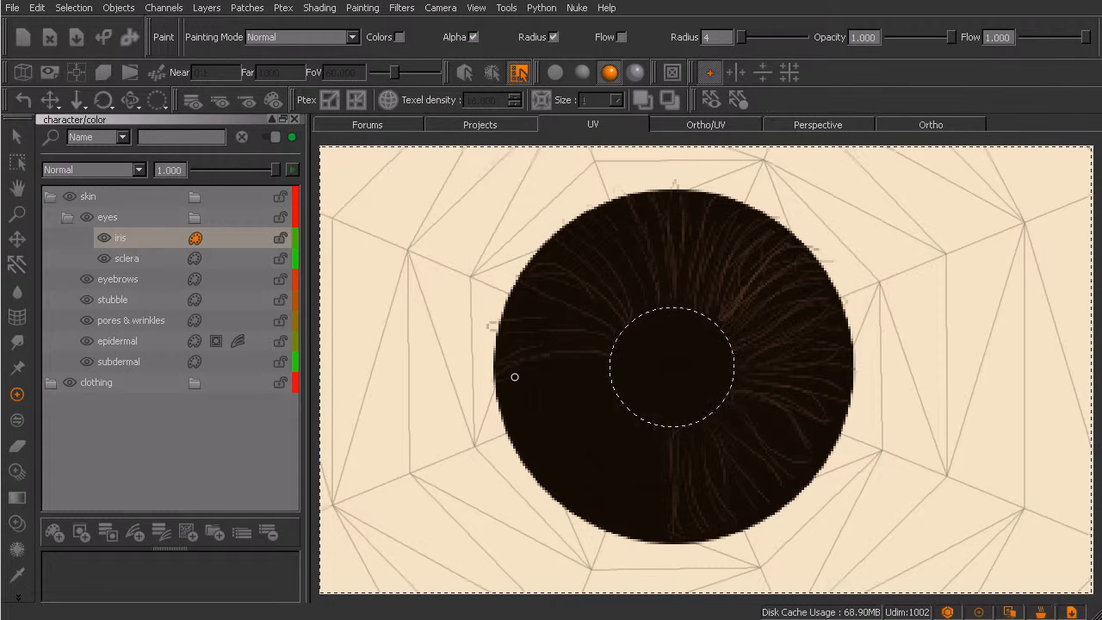
pyautogui.moveTo(516, 421)
pyautogui.mouseDown()
pyautogui.moveTo(509, 457)
pyautogui.moveTo(539, 465)
pyautogui.mouseUp()
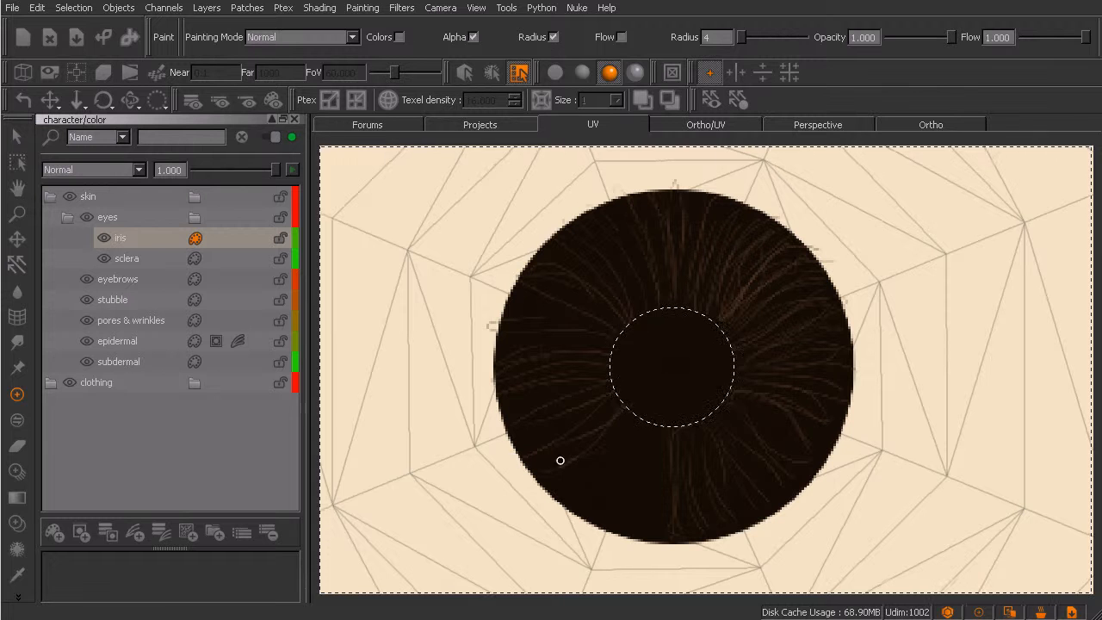
pyautogui.moveTo(621, 457)
pyautogui.mouseDown()
pyautogui.moveTo(651, 423)
pyautogui.moveTo(646, 500)
pyautogui.moveTo(662, 529)
pyautogui.moveTo(682, 467)
pyautogui.mouseUp()
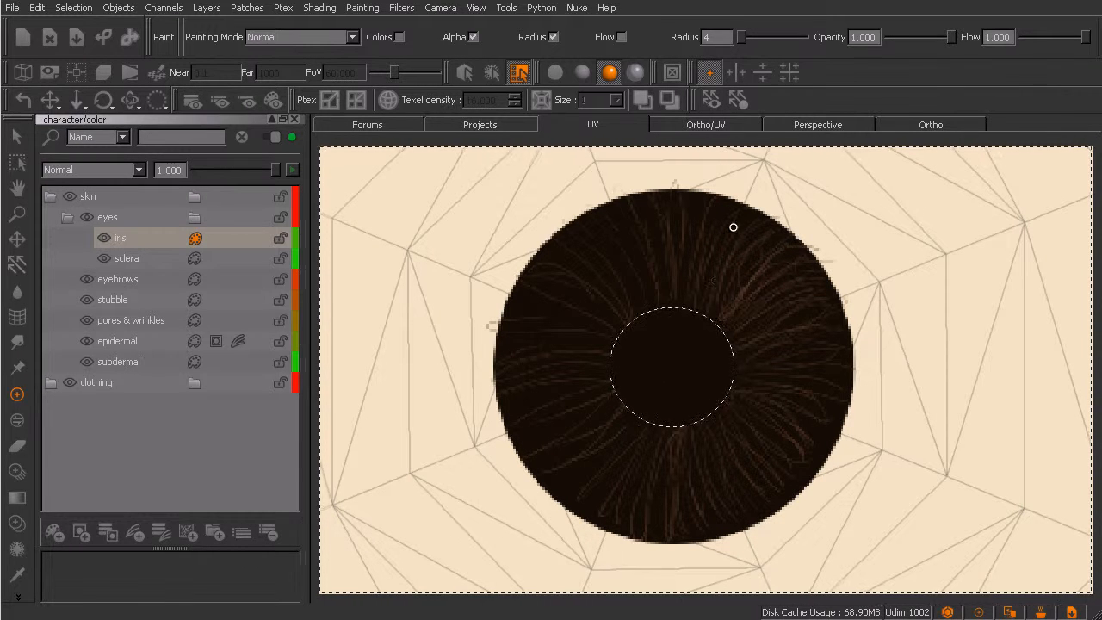
pyautogui.moveTo(658, 227); pyautogui.dragTo(662, 284)
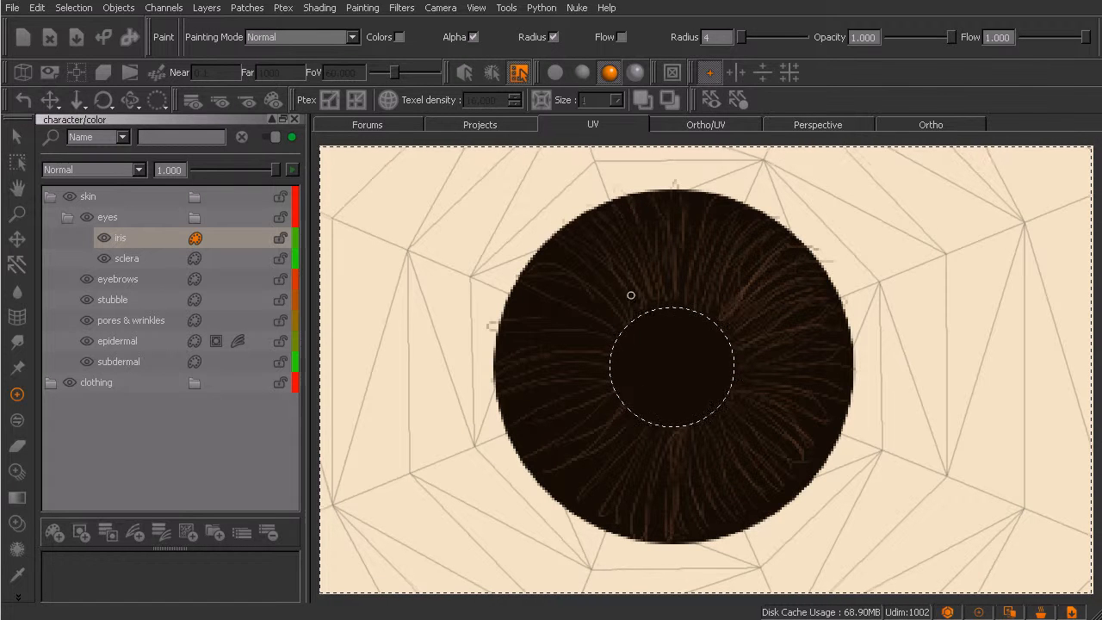
pyautogui.moveTo(538, 283)
pyautogui.mouseDown()
pyautogui.moveTo(603, 305)
pyautogui.moveTo(513, 331)
pyautogui.moveTo(608, 354)
pyautogui.moveTo(566, 366)
pyautogui.mouseUp()
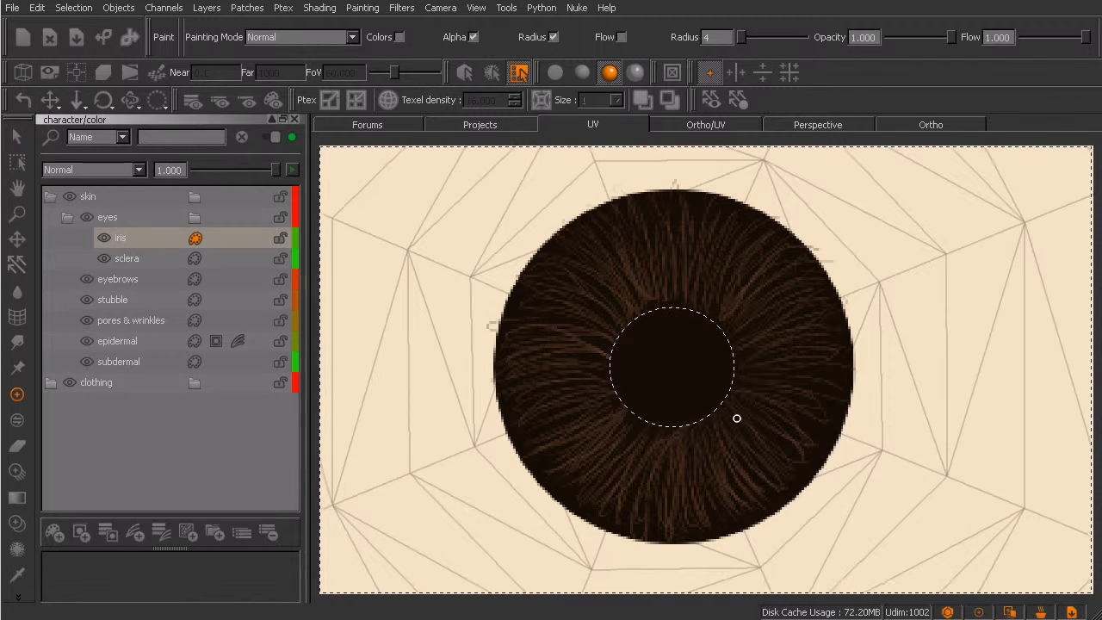
# Step: Sample a colour at the iris's outer edge and paint lighter brown fibres across the upper half of the iris
pyautogui.press('c')
pyautogui.click(836, 425)
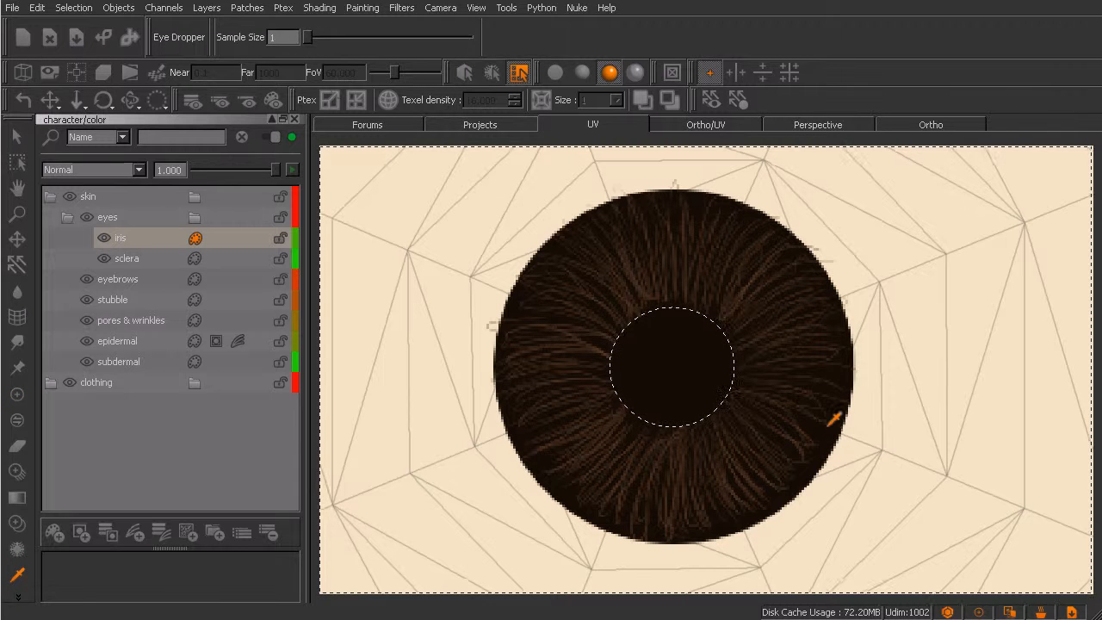
pyautogui.press('p')
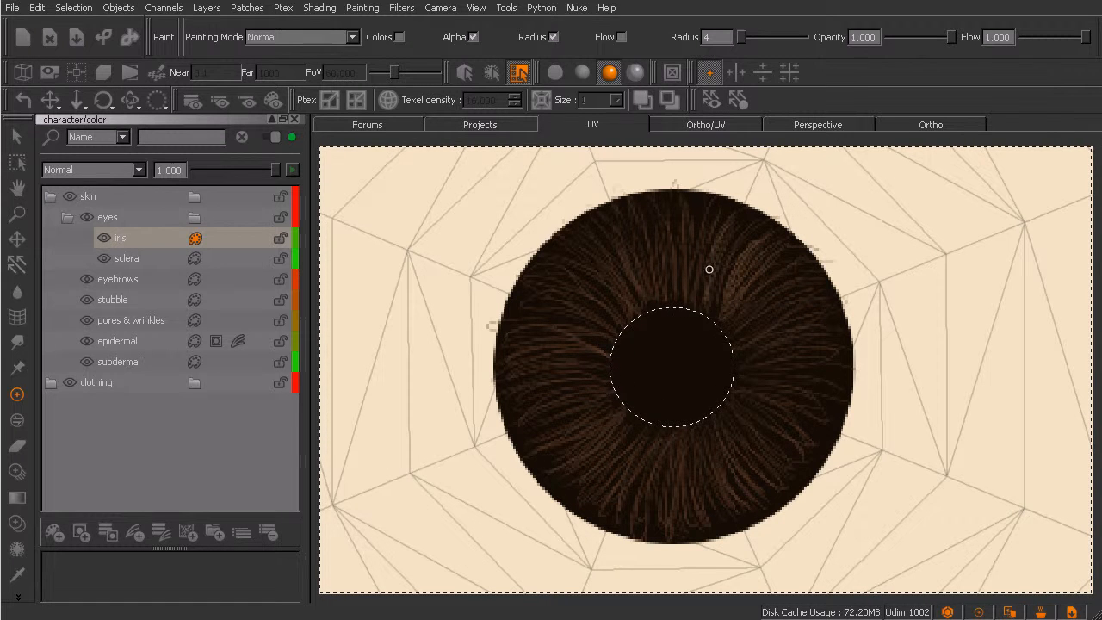
pyautogui.moveTo(711, 214)
pyautogui.mouseDown()
pyautogui.moveTo(695, 271)
pyautogui.moveTo(677, 269)
pyautogui.moveTo(669, 284)
pyautogui.mouseUp()
pyautogui.moveTo(666, 226); pyautogui.dragTo(662, 283)
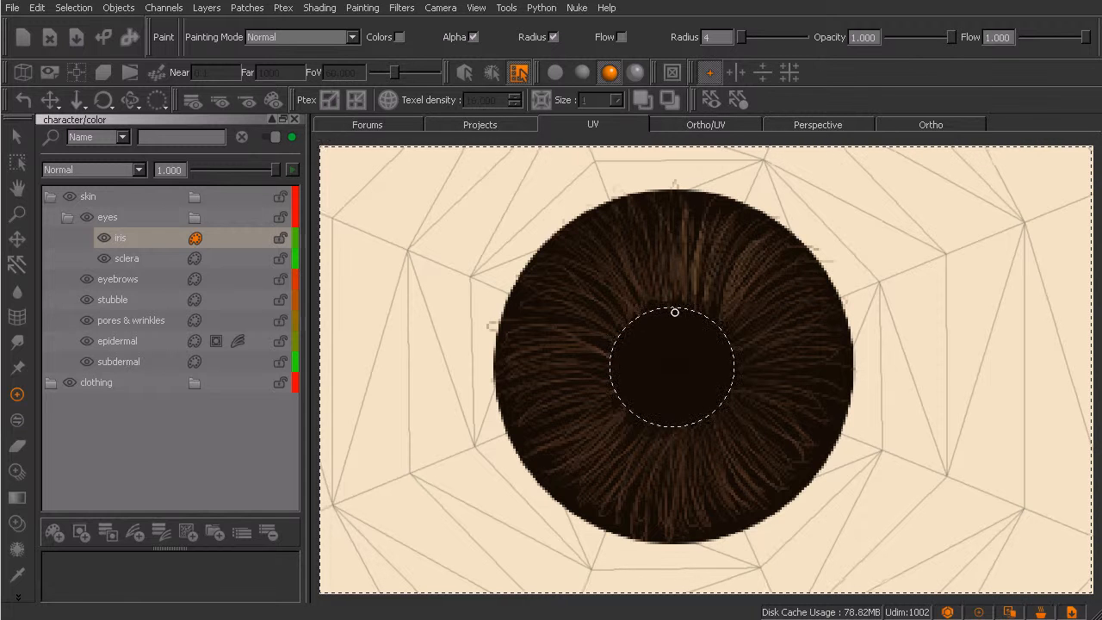
pyautogui.moveTo(746, 247); pyautogui.dragTo(726, 282)
pyautogui.moveTo(769, 233)
pyautogui.mouseDown()
pyautogui.moveTo(739, 276)
pyautogui.moveTo(742, 291)
pyautogui.mouseUp()
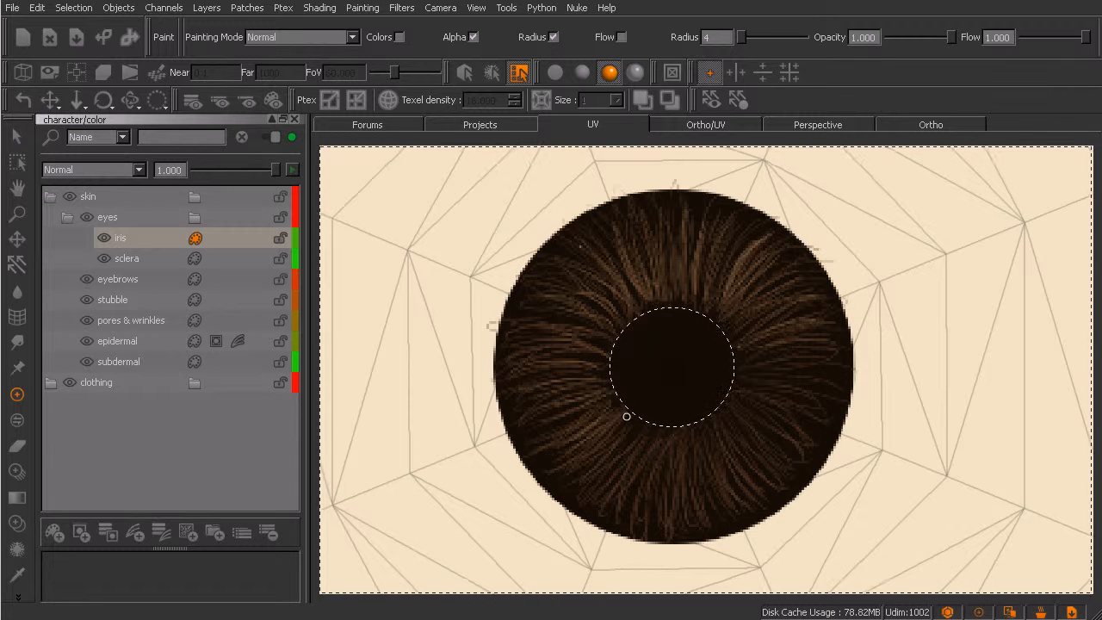
# Step: Continue the lighter brown fibres from the pupil outward along the lower half and right side of the iris
pyautogui.moveTo(659, 446)
pyautogui.mouseDown()
pyautogui.moveTo(627, 528)
pyautogui.moveTo(661, 533)
pyautogui.moveTo(675, 515)
pyautogui.moveTo(681, 526)
pyautogui.mouseUp()
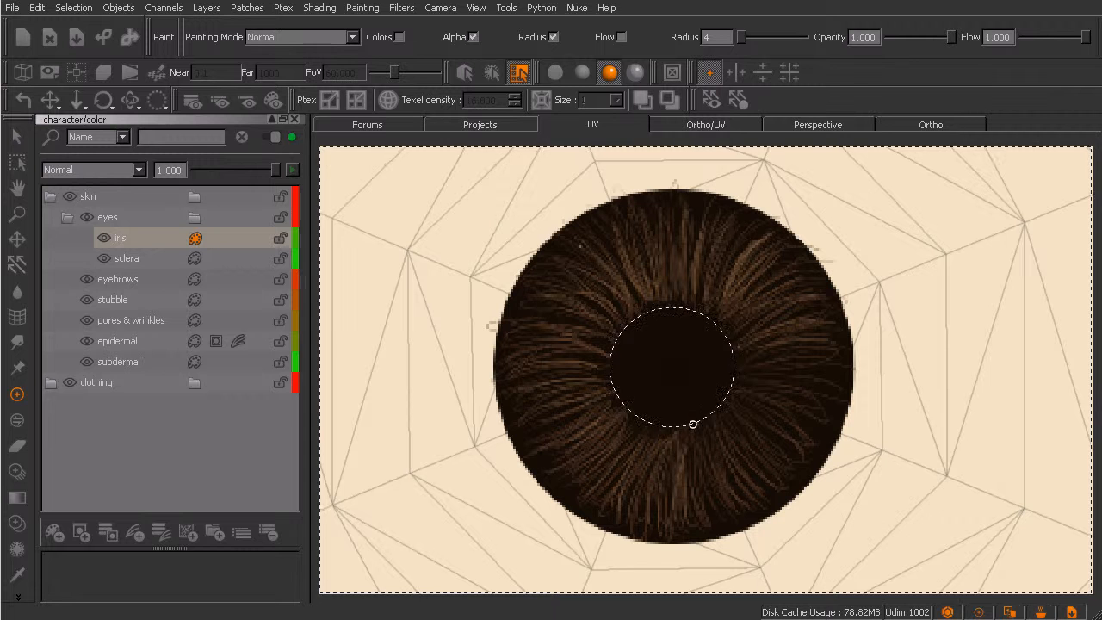
pyautogui.moveTo(696, 445); pyautogui.dragTo(725, 517)
pyautogui.moveTo(711, 423); pyautogui.dragTo(749, 505)
pyautogui.moveTo(725, 425); pyautogui.dragTo(772, 482)
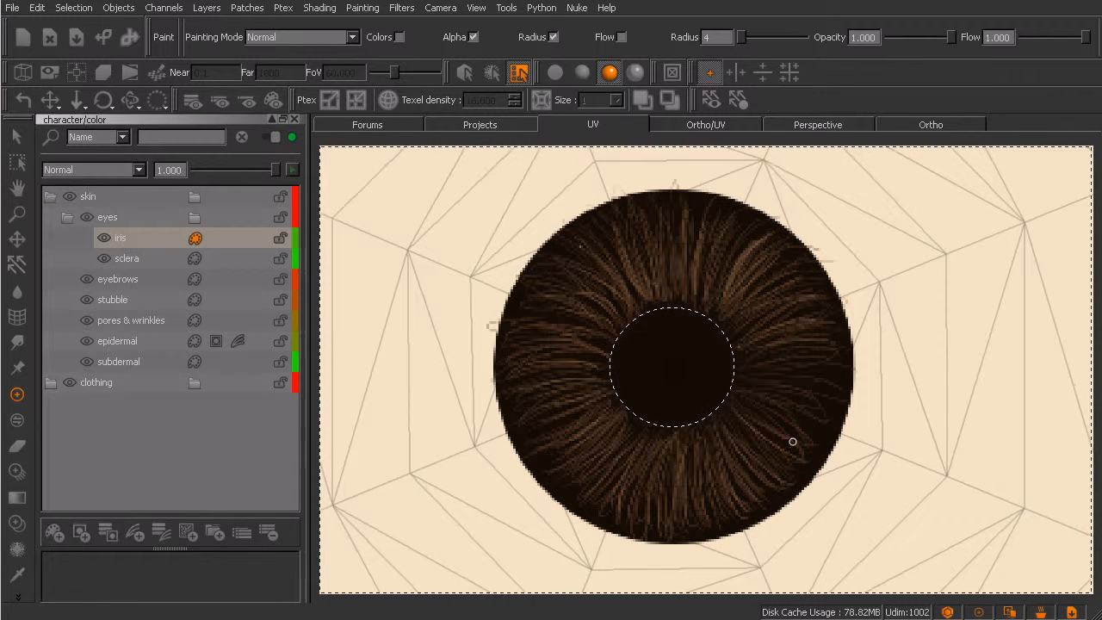
pyautogui.moveTo(773, 413)
pyautogui.mouseDown()
pyautogui.moveTo(789, 401)
pyautogui.moveTo(758, 376)
pyautogui.moveTo(835, 384)
pyautogui.moveTo(760, 371)
pyautogui.moveTo(827, 361)
pyautogui.moveTo(748, 359)
pyautogui.moveTo(839, 364)
pyautogui.moveTo(766, 394)
pyautogui.mouseUp()
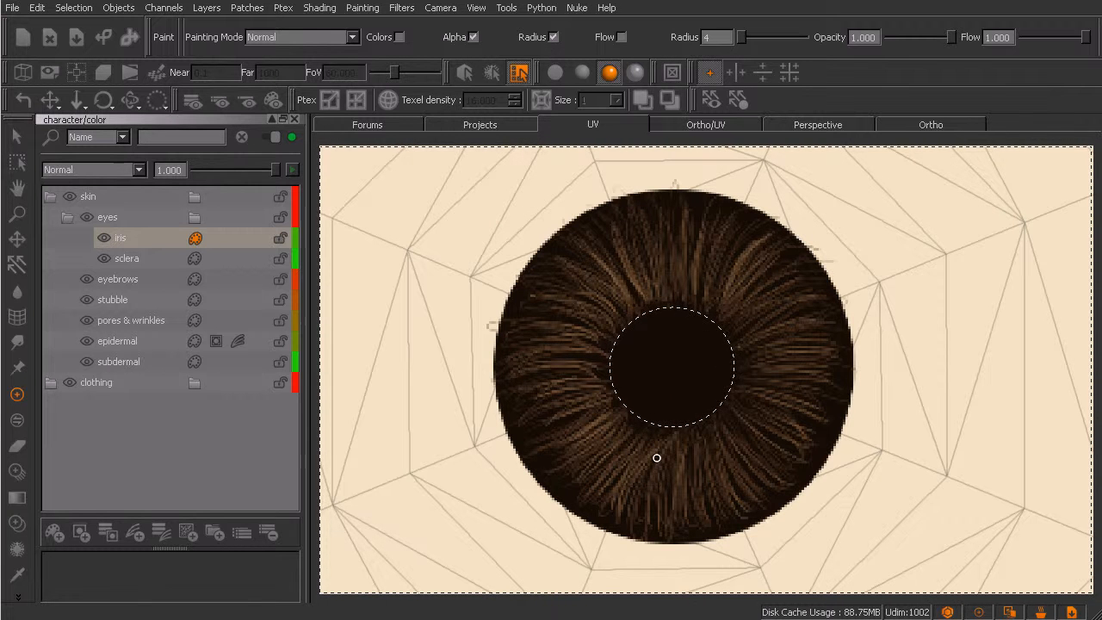
pyautogui.moveTo(685, 447); pyautogui.dragTo(674, 517)
pyautogui.moveTo(684, 461)
pyautogui.mouseDown()
pyautogui.moveTo(686, 519)
pyautogui.moveTo(698, 515)
pyautogui.mouseUp()
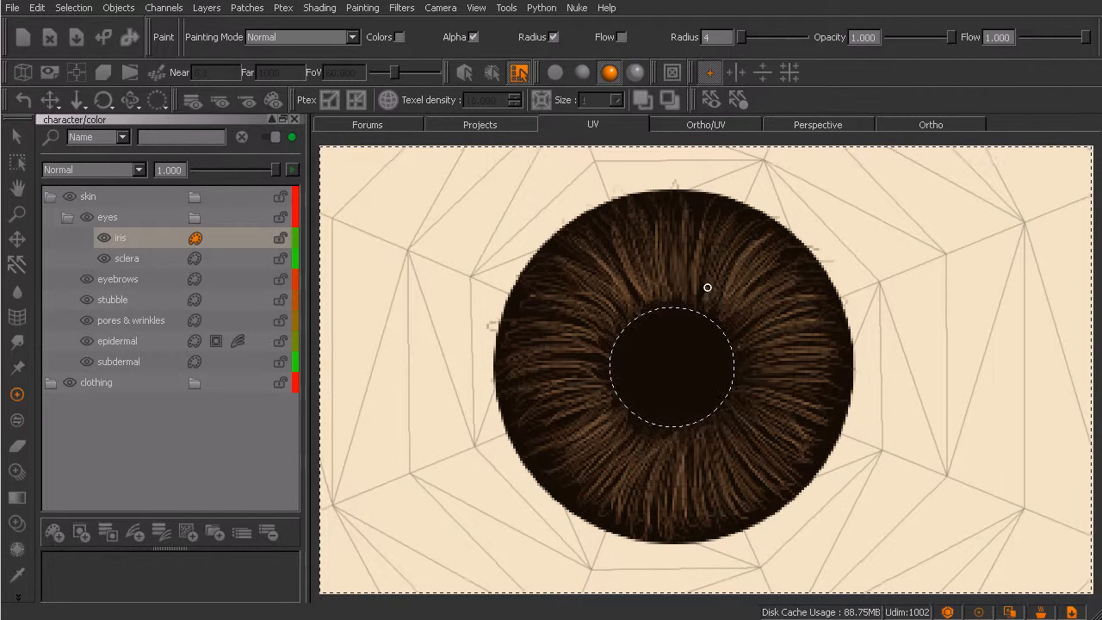
# Step: Choose a light tan paint colour and add highlight fibres above the pupil, from the iris's upper left to its upper right
pyautogui.press('j')
pyautogui.moveTo(659, 269); pyautogui.dragTo(651, 234)
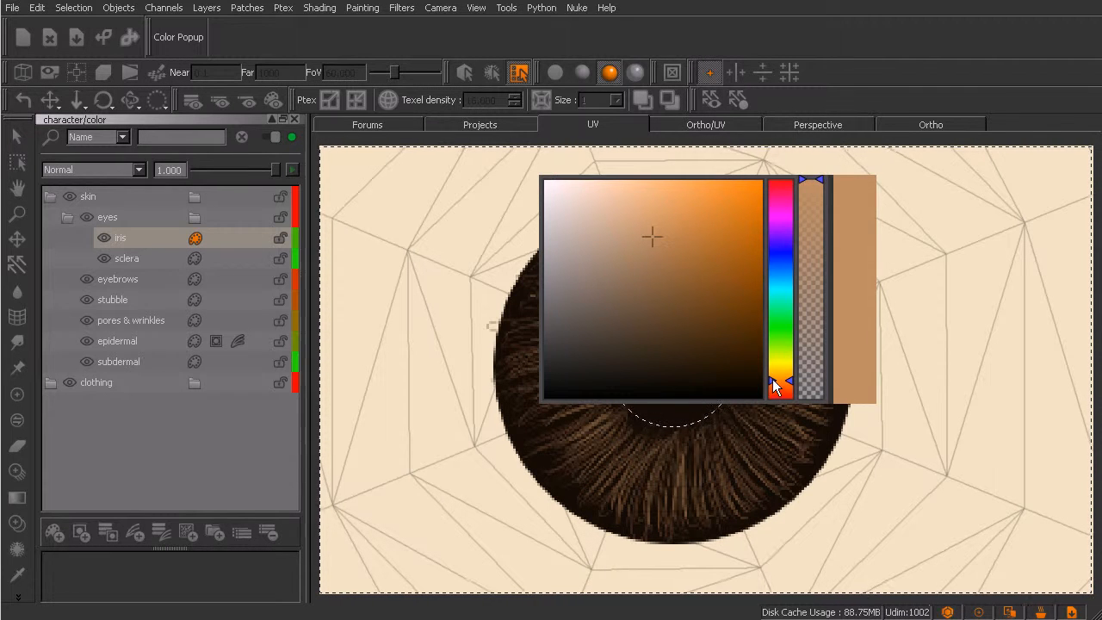
pyautogui.press('p')
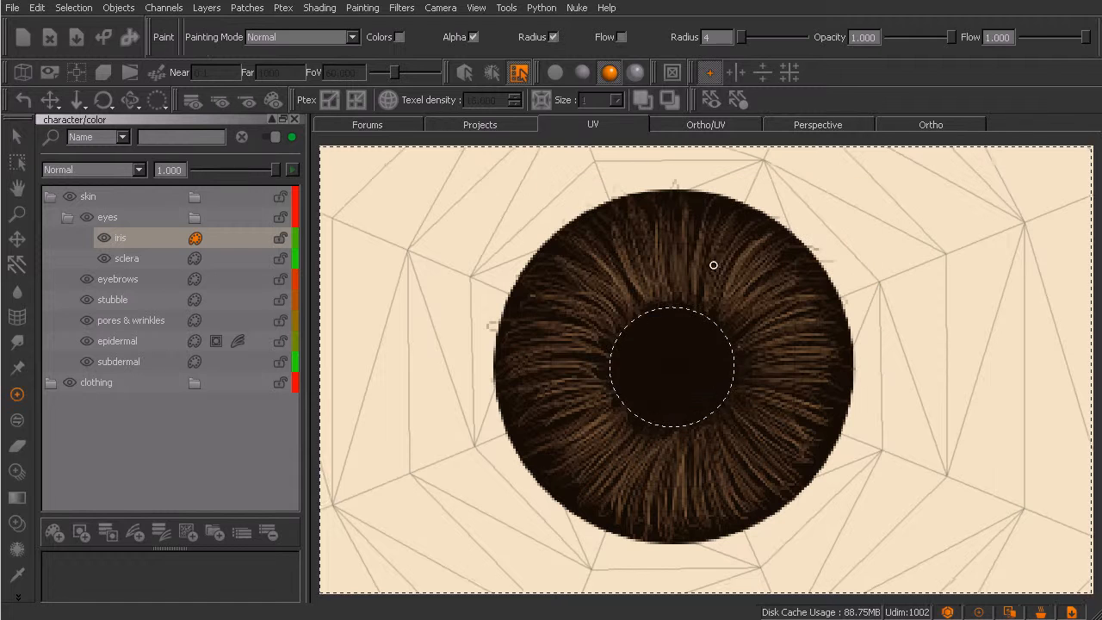
pyautogui.moveTo(706, 226); pyautogui.dragTo(698, 278)
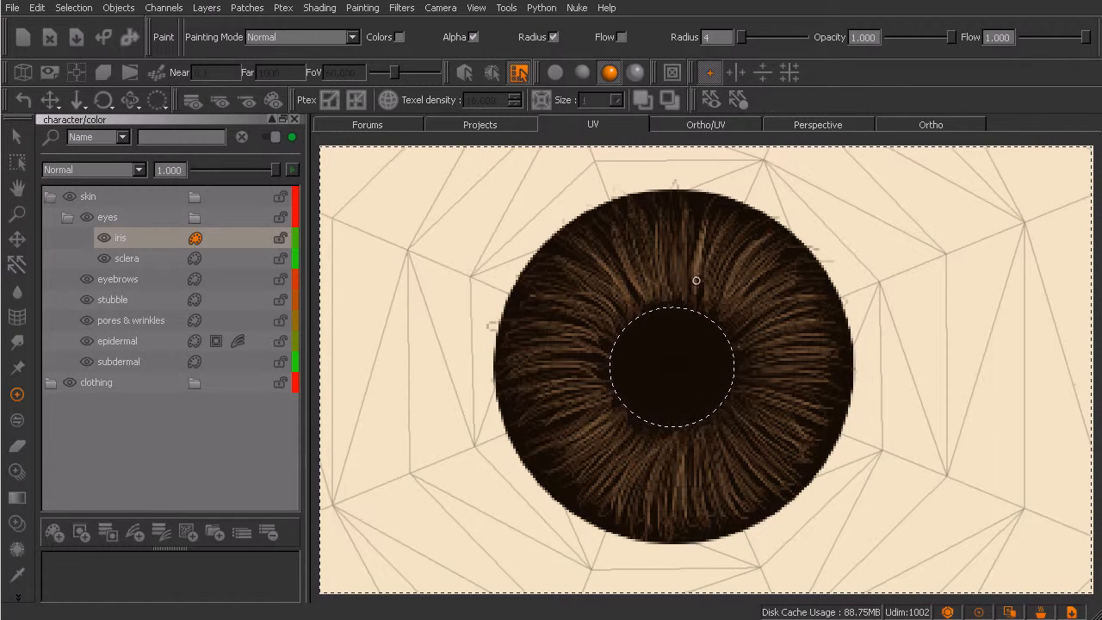
pyautogui.moveTo(687, 237); pyautogui.dragTo(678, 277)
pyautogui.moveTo(662, 231)
pyautogui.mouseDown()
pyautogui.moveTo(662, 277)
pyautogui.moveTo(675, 270)
pyautogui.mouseUp()
pyautogui.moveTo(628, 233); pyautogui.dragTo(650, 290)
pyautogui.moveTo(619, 244); pyautogui.dragTo(628, 278)
pyautogui.moveTo(725, 281)
pyautogui.mouseDown()
pyautogui.moveTo(748, 244)
pyautogui.moveTo(735, 271)
pyautogui.moveTo(762, 266)
pyautogui.mouseUp()
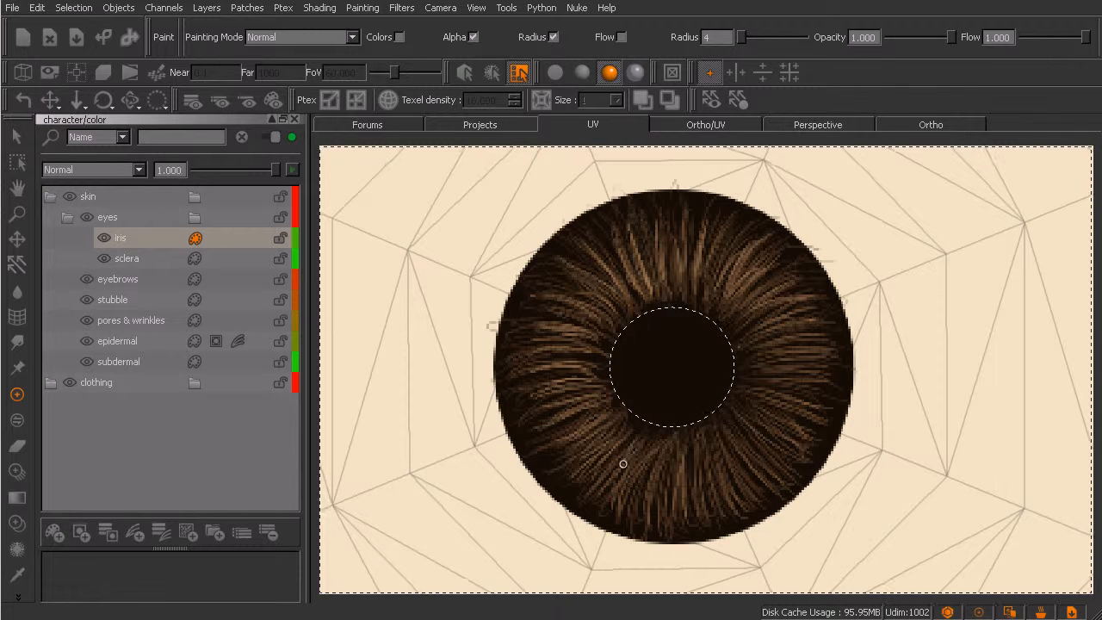
# Step: Paint light tan highlight fibres below the pupil and around to the right side of the iris
pyautogui.moveTo(641, 436); pyautogui.dragTo(601, 500)
pyautogui.moveTo(630, 463)
pyautogui.mouseDown()
pyautogui.moveTo(620, 509)
pyautogui.moveTo(639, 513)
pyautogui.mouseUp()
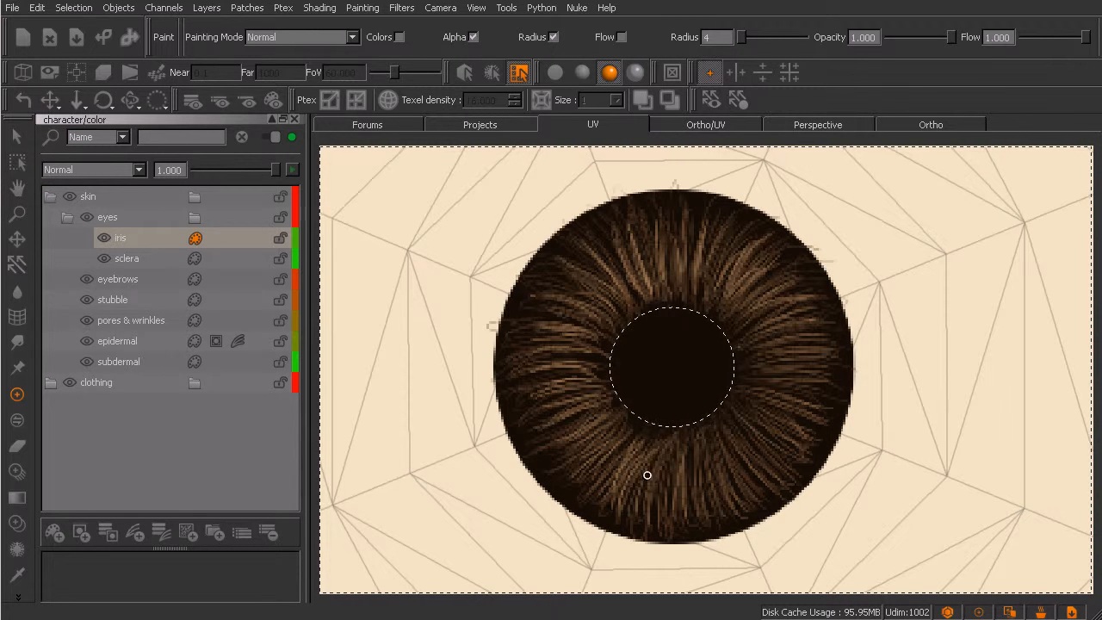
pyautogui.moveTo(652, 471); pyautogui.dragTo(647, 510)
pyautogui.moveTo(674, 426)
pyautogui.mouseDown()
pyautogui.moveTo(653, 509)
pyautogui.moveTo(671, 490)
pyautogui.moveTo(740, 504)
pyautogui.mouseUp()
pyautogui.moveTo(731, 462); pyautogui.dragTo(746, 491)
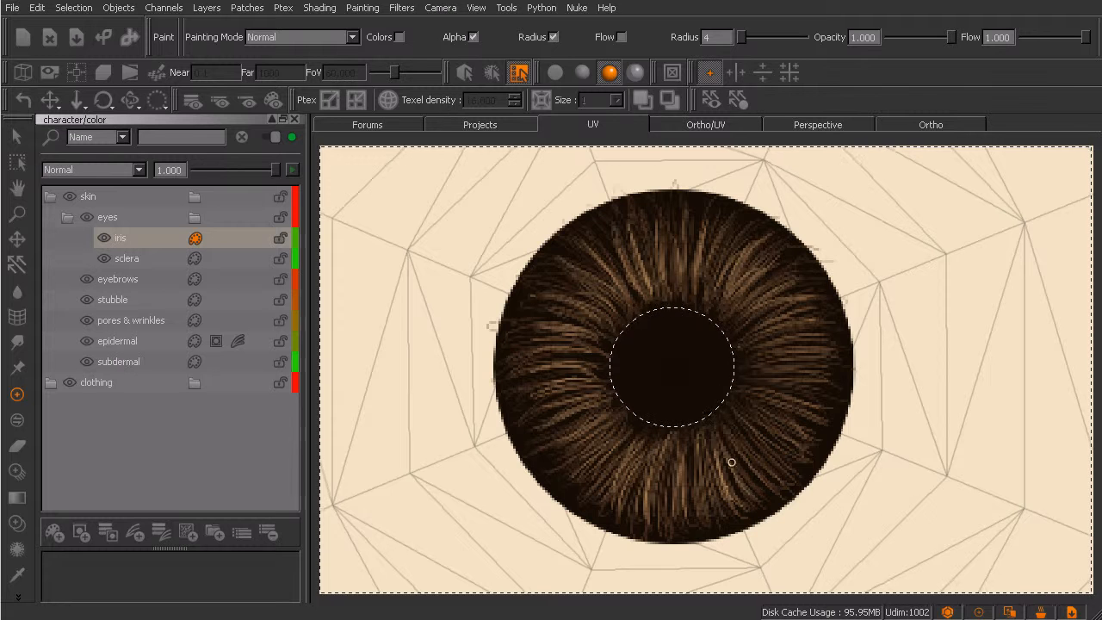
pyautogui.moveTo(742, 450)
pyautogui.mouseDown()
pyautogui.moveTo(763, 472)
pyautogui.moveTo(763, 460)
pyautogui.moveTo(784, 457)
pyautogui.moveTo(792, 420)
pyautogui.moveTo(809, 414)
pyautogui.moveTo(818, 384)
pyautogui.mouseUp()
pyautogui.moveTo(775, 370); pyautogui.dragTo(821, 372)
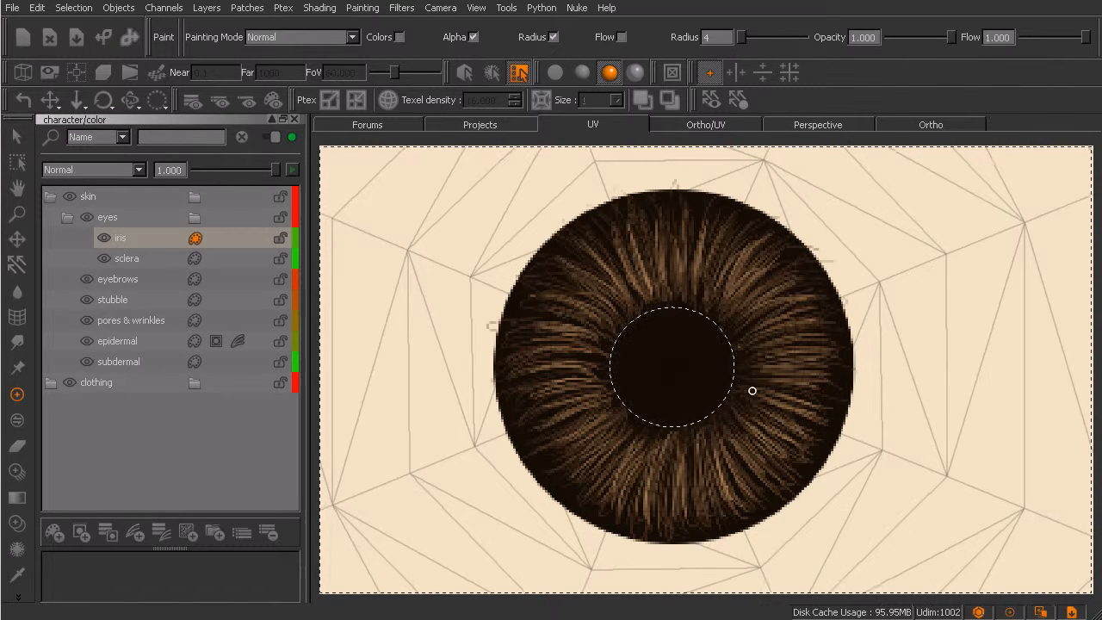
# Step: Check the painted irises on the face in the Ortho view and hide the mesh wireframe
pyautogui.click(914, 126)
pyautogui.scroll(5, 801, 402)
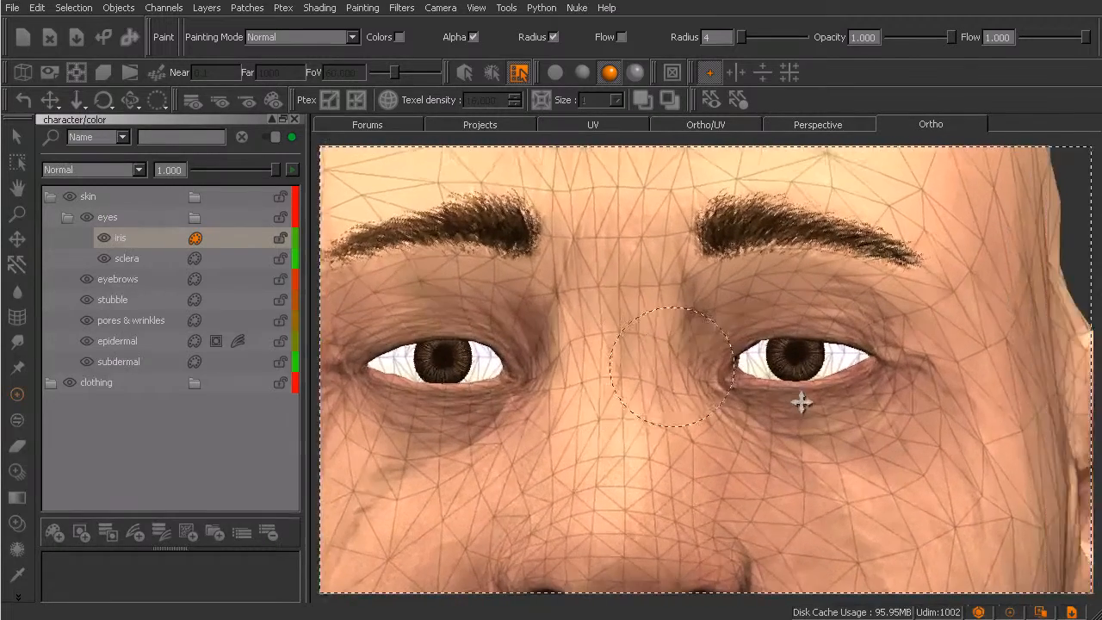
pyautogui.keyDown('alt'); pyautogui.moveTo(801, 402); pyautogui.dragTo(846, 396, button='right'); pyautogui.keyUp('alt')
pyautogui.moveTo(846, 395)
pyautogui.keyDown('alt'); pyautogui.mouseDown()
pyautogui.moveTo(842, 411)
pyautogui.moveTo(814, 408)
pyautogui.moveTo(867, 408)
pyautogui.moveTo(830, 397)
pyautogui.mouseUp(); pyautogui.keyUp('alt')
pyautogui.keyDown('alt'); pyautogui.moveTo(830, 397); pyautogui.dragTo(773, 398, button='right'); pyautogui.keyUp('alt')
pyautogui.keyDown('alt'); pyautogui.moveTo(774, 398); pyautogui.dragTo(751, 450); pyautogui.keyUp('alt')
pyautogui.click(23, 72)
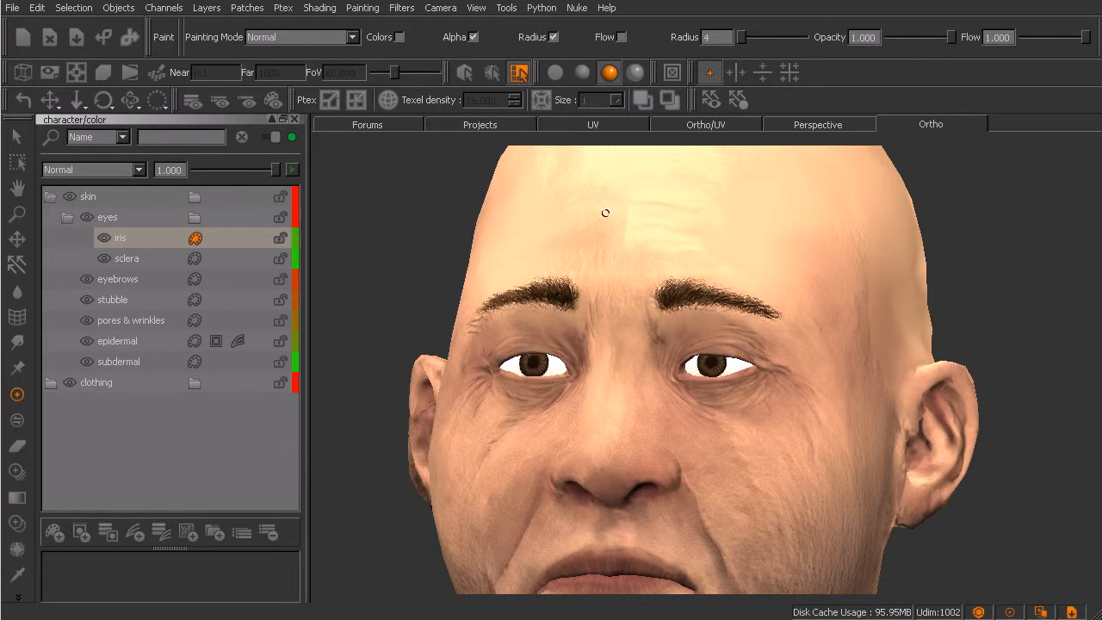
# Step: Make the sclera layer active and load Brush_2 from the Project shelf
pyautogui.click(129, 258)
pyautogui.scroll(4, 693, 411)
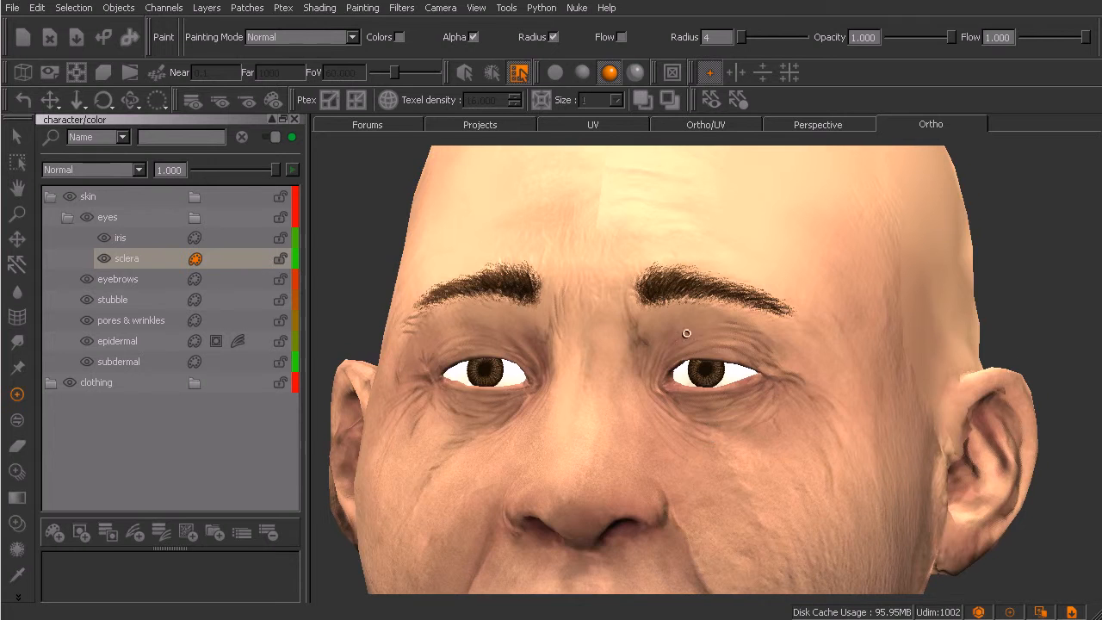
pyautogui.press('space')
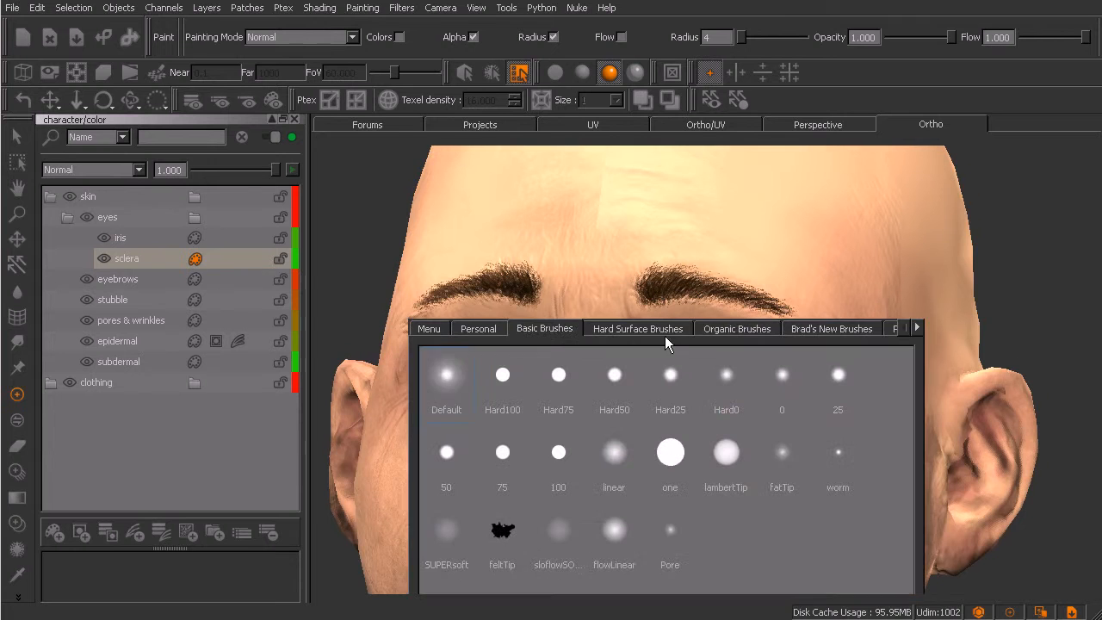
pyautogui.click(742, 329)
pyautogui.click(893, 328)
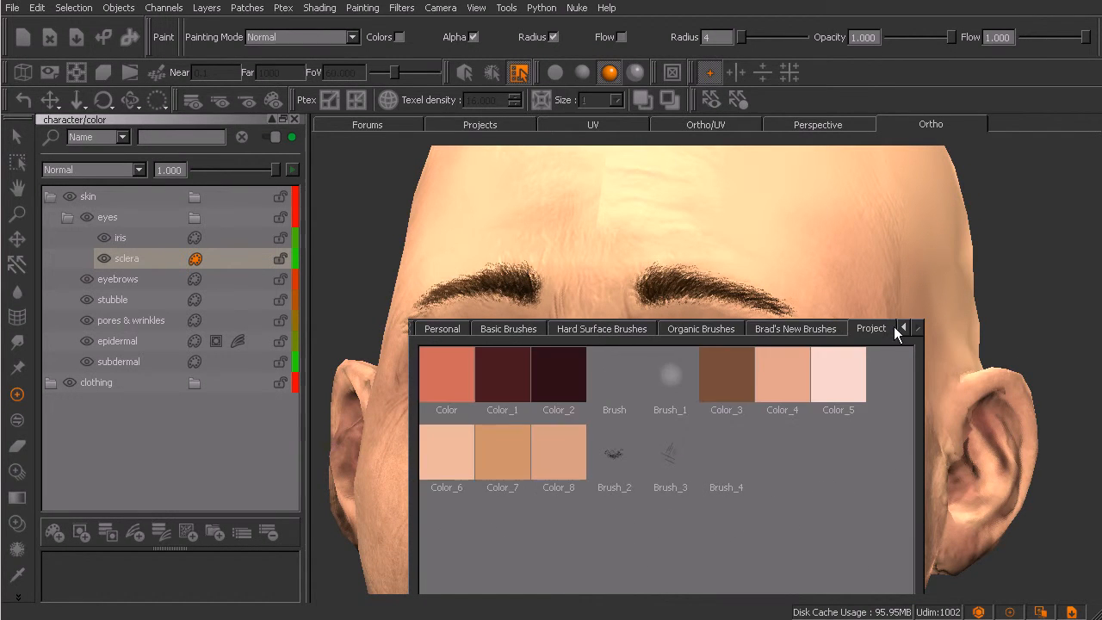
pyautogui.click(618, 460)
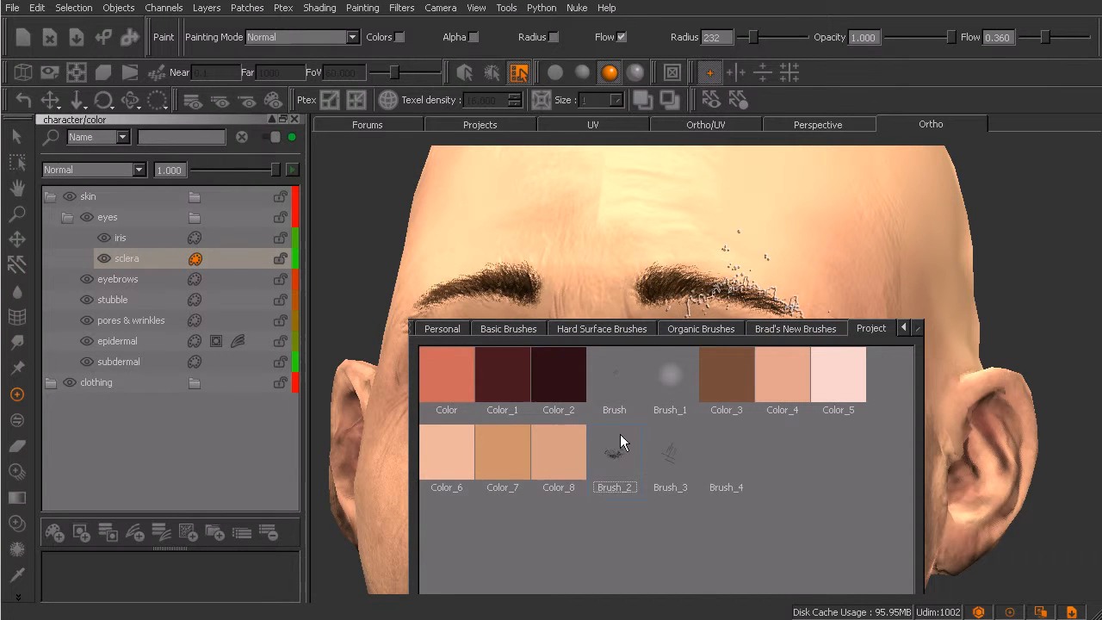
pyautogui.press('space')
# Step: Enable pressure-controlled alpha for the brush in the Brush Editor and set its opacity to 0.500
pyautogui.press('Tab')
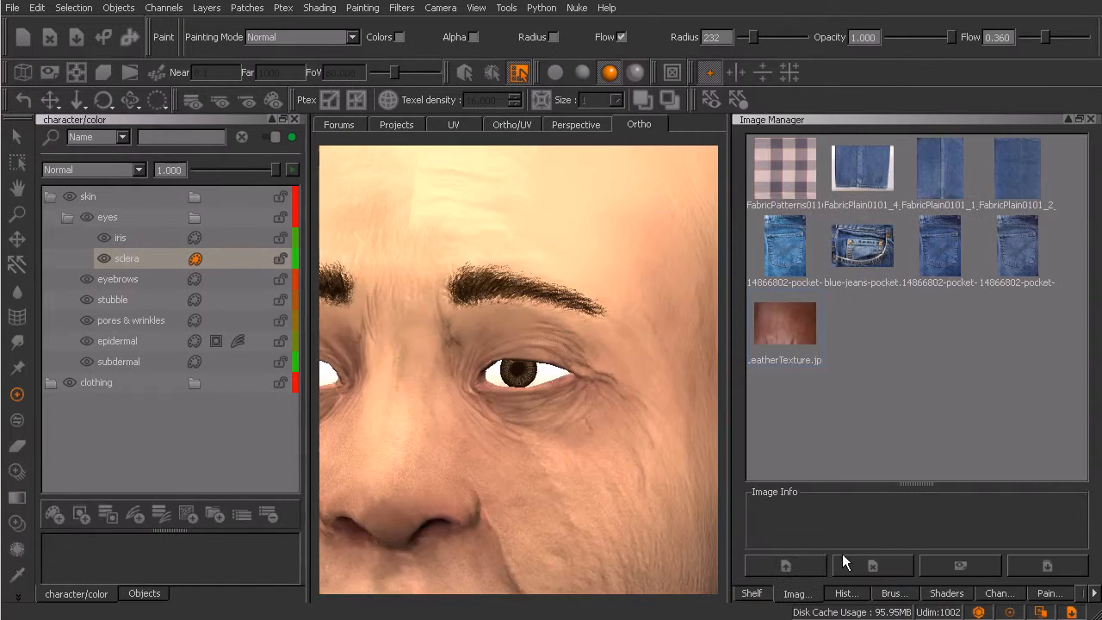
pyautogui.click(889, 592)
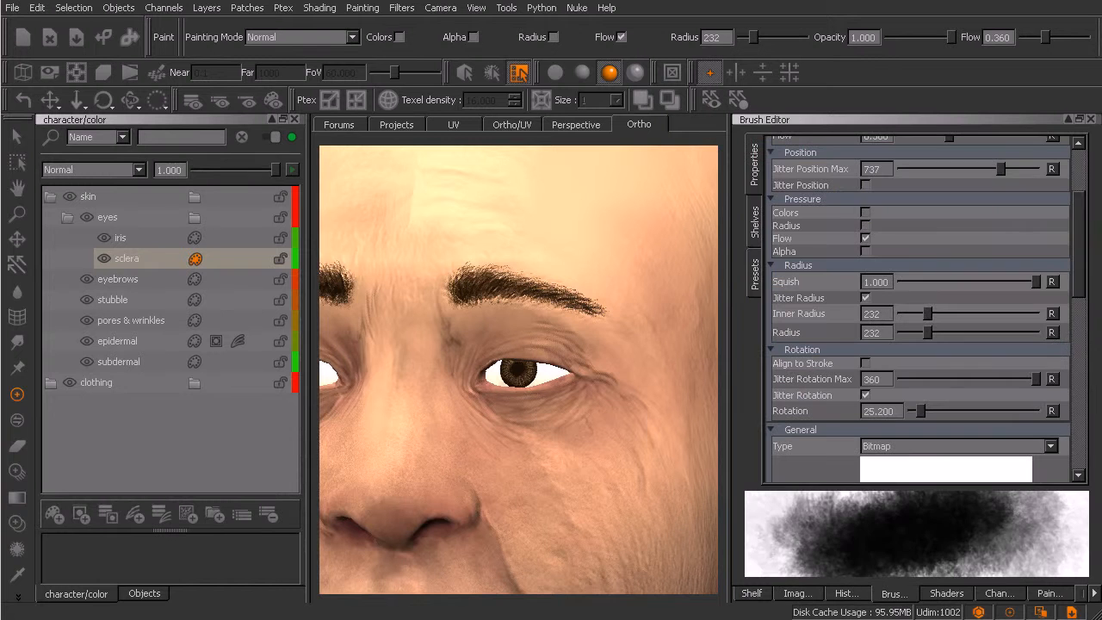
pyautogui.click(864, 251)
pyautogui.moveTo(948, 38); pyautogui.dragTo(917, 41)
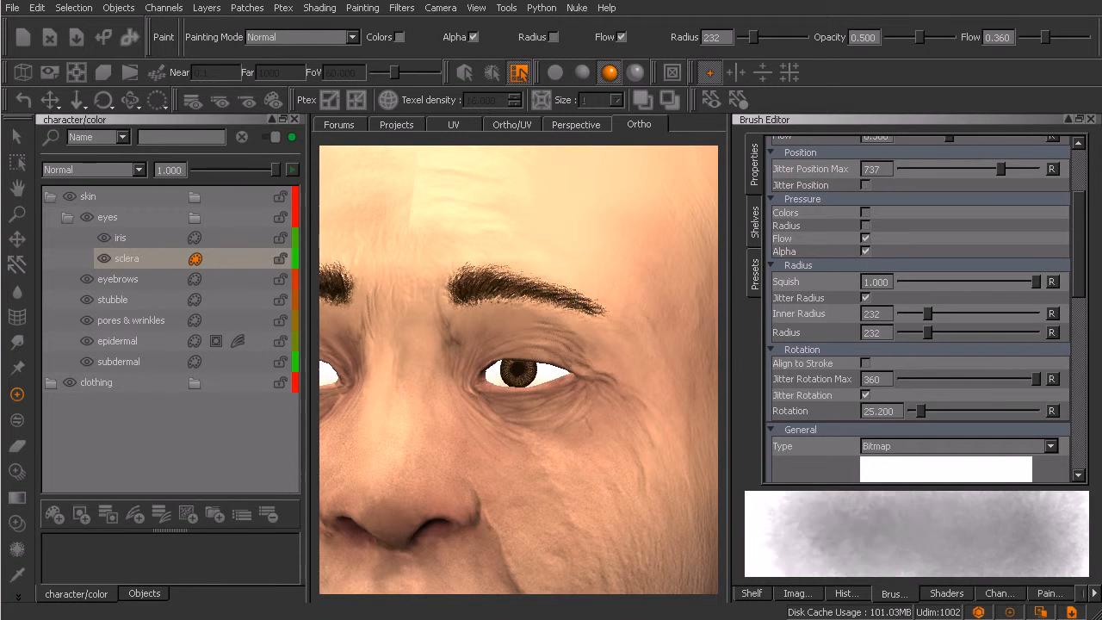
pyautogui.keyDown('alt'); pyautogui.moveTo(565, 400); pyautogui.dragTo(574, 405, button='middle'); pyautogui.keyUp('alt')
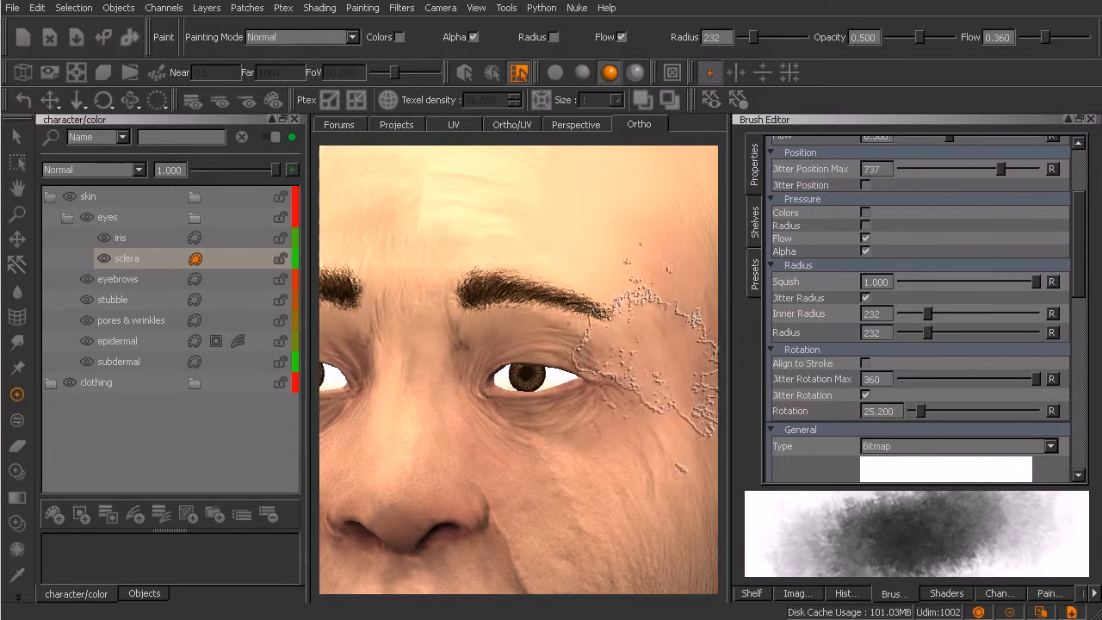
pyautogui.press('Tab')
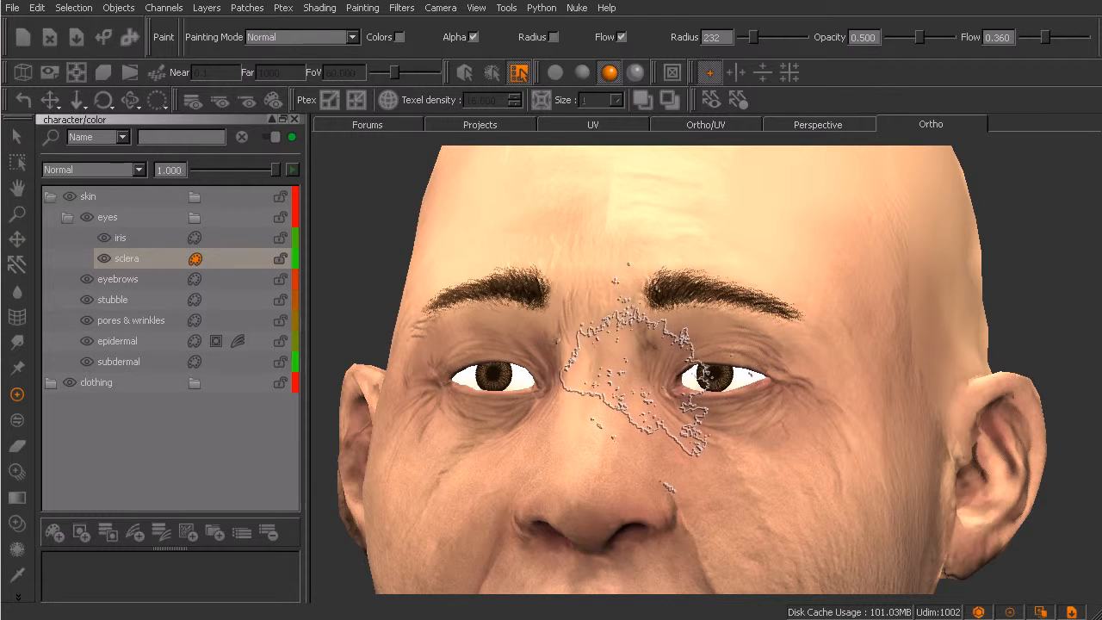
# Step: Select both eyeballs on the face and return to the Paint tool
pyautogui.keyDown('alt'); pyautogui.moveTo(713, 443); pyautogui.dragTo(760, 450); pyautogui.keyUp('alt')
pyautogui.keyDown('alt'); pyautogui.moveTo(760, 450); pyautogui.dragTo(728, 443, button='middle'); pyautogui.keyUp('alt')
pyautogui.press('s')
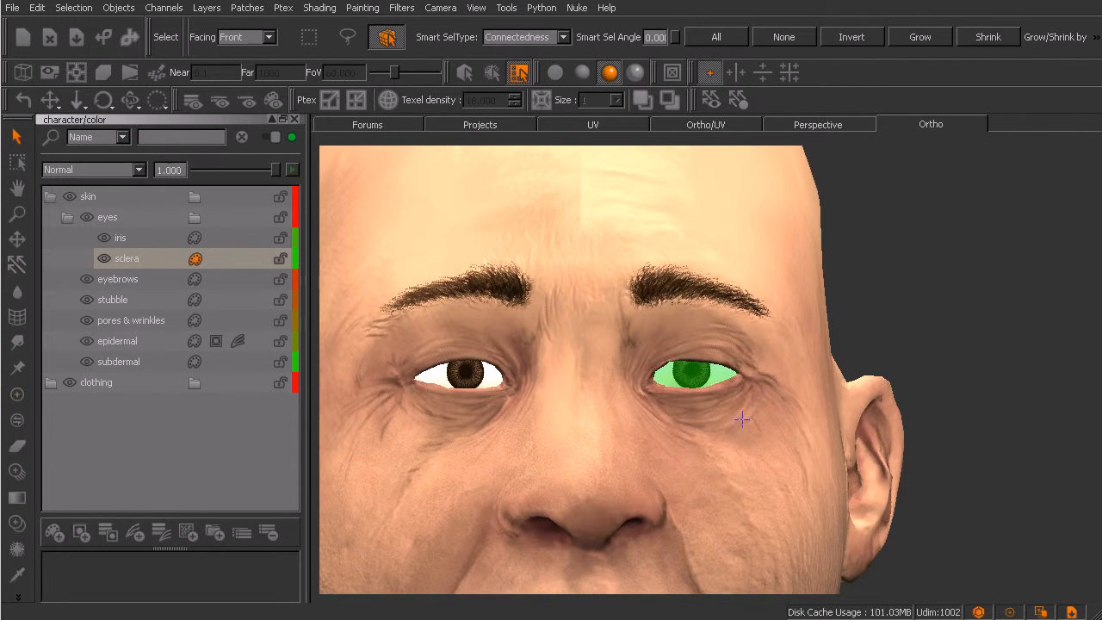
pyautogui.keyDown('shift'); pyautogui.click(491, 379); pyautogui.keyUp('shift')
pyautogui.press('p')
pyautogui.keyDown('alt'); pyautogui.moveTo(670, 418); pyautogui.dragTo(655, 422); pyautogui.keyUp('alt')
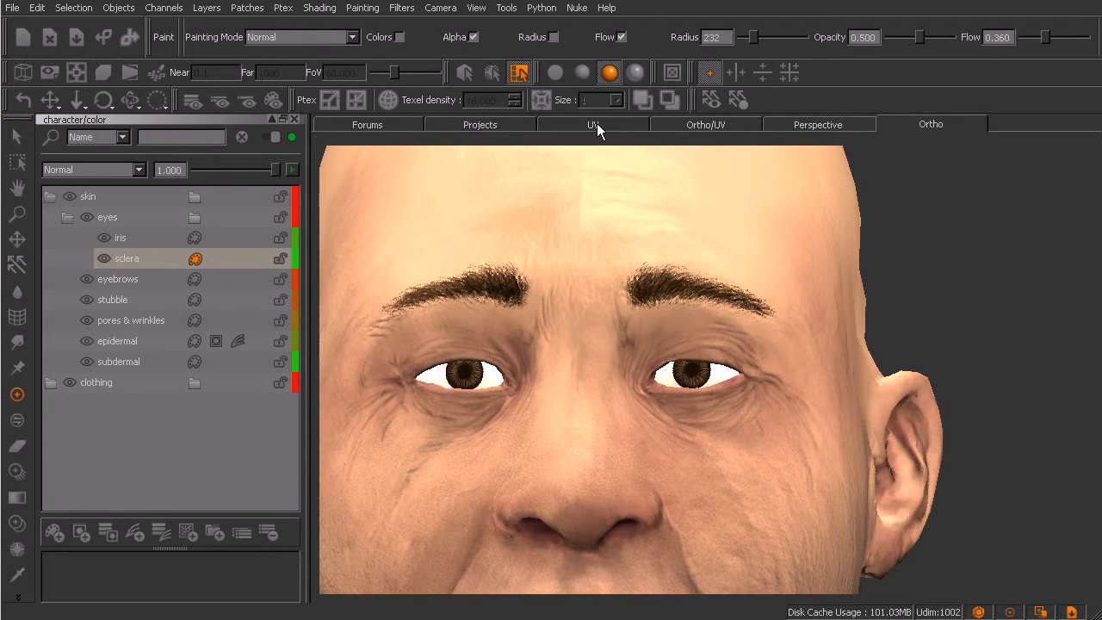
# Step: Frame the eyeball's shell in the UV view, try one brush stroke on its sclera and undo it
pyautogui.click(597, 124)
pyautogui.keyDown('alt'); pyautogui.moveTo(702, 347); pyautogui.dragTo(591, 394, button='right'); pyautogui.keyUp('alt')
pyautogui.keyDown('alt'); pyautogui.moveTo(664, 408); pyautogui.dragTo(579, 440, button='middle'); pyautogui.keyUp('alt')
pyautogui.keyDown('alt'); pyautogui.moveTo(740, 372); pyautogui.dragTo(711, 391, button='right'); pyautogui.keyUp('alt')
pyautogui.press('s')
pyautogui.press('p')
pyautogui.keyDown('alt'); pyautogui.moveTo(750, 349); pyautogui.dragTo(706, 381, button='right'); pyautogui.keyUp('alt')
pyautogui.keyDown('alt'); pyautogui.moveTo(699, 386); pyautogui.dragTo(680, 385, button='middle'); pyautogui.keyUp('alt')
pyautogui.moveTo(739, 315)
pyautogui.mouseDown()
pyautogui.moveTo(689, 254)
pyautogui.moveTo(703, 258)
pyautogui.moveTo(732, 349)
pyautogui.mouseUp()
pyautogui.hotkey('ctrl', 'z')
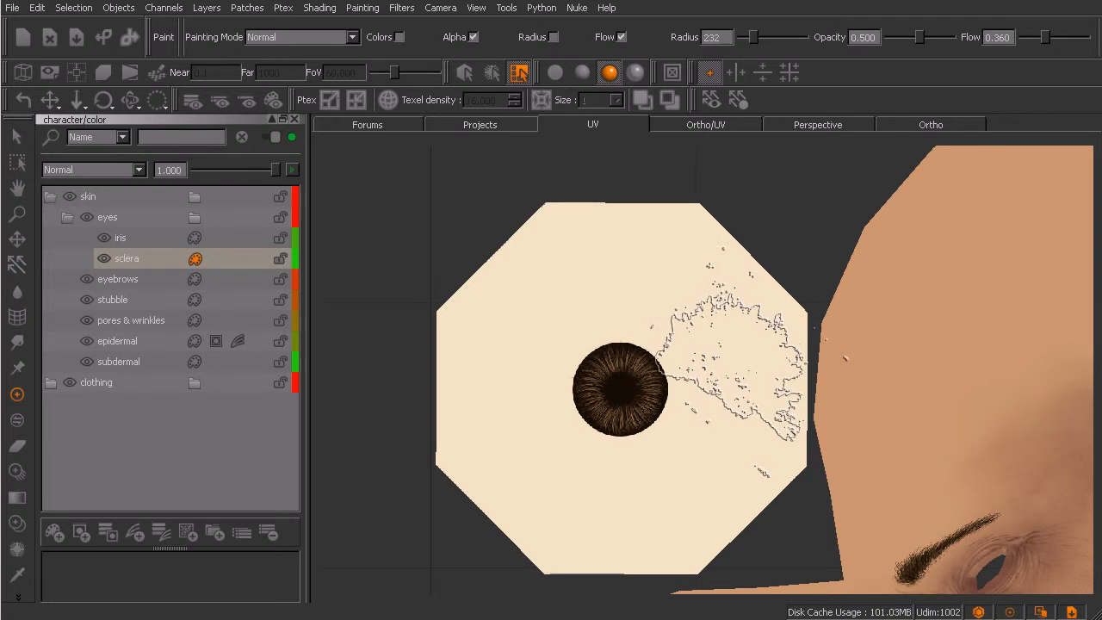
# Step: Change the paint colour to a dark reddish brown by shifting its hue towards red and darkening it
pyautogui.press('c')
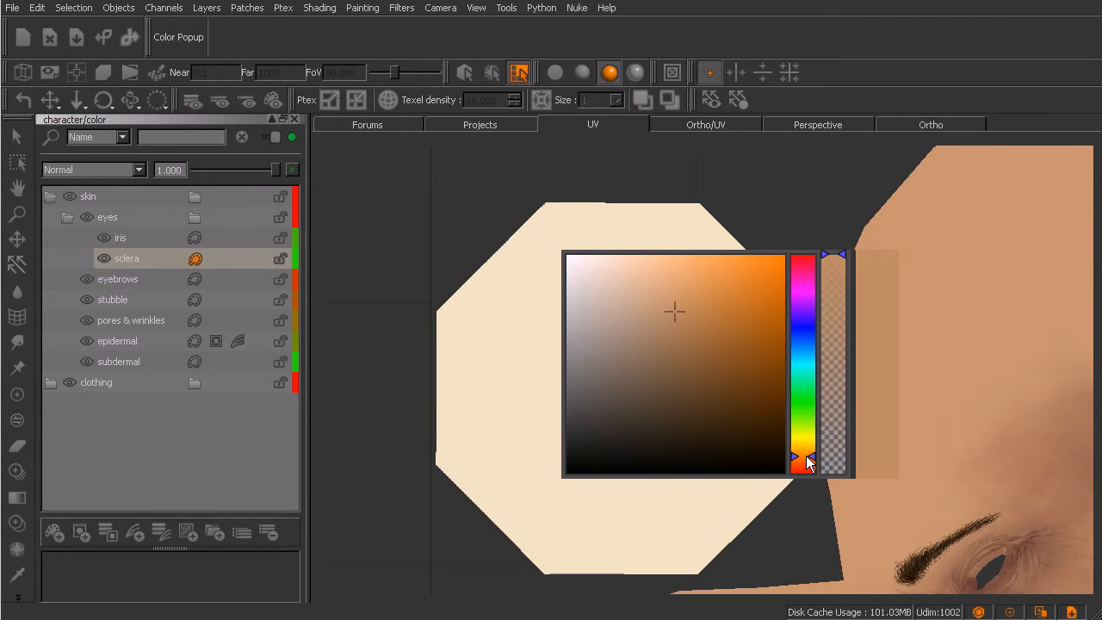
pyautogui.moveTo(806, 454); pyautogui.dragTo(807, 466)
pyautogui.click(696, 397)
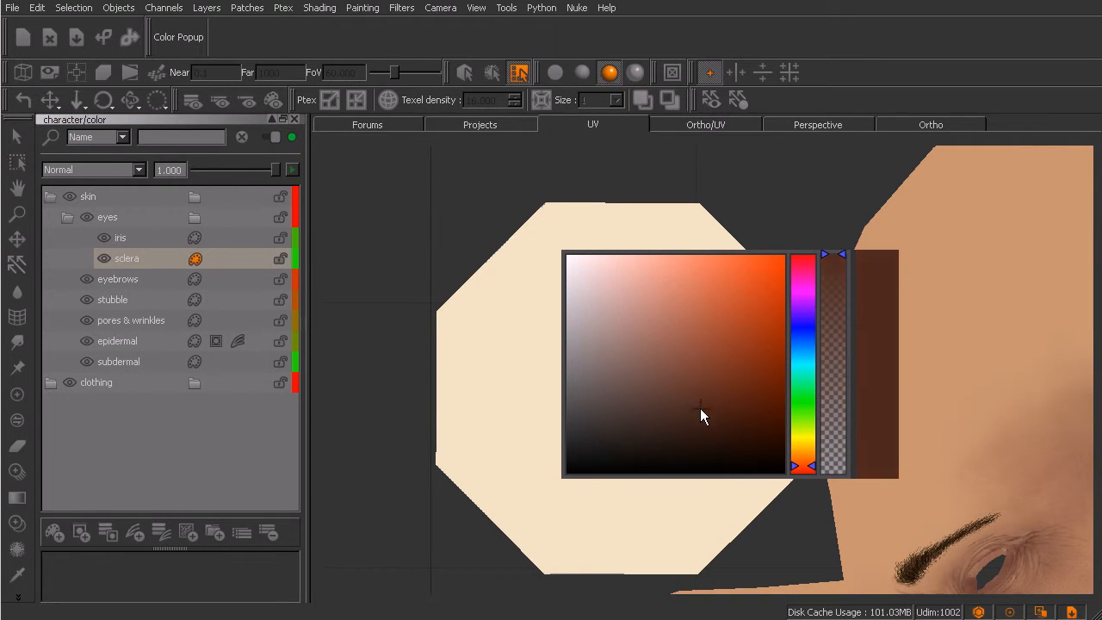
pyautogui.moveTo(788, 307)
pyautogui.mouseDown()
pyautogui.moveTo(751, 298)
pyautogui.moveTo(764, 281)
pyautogui.moveTo(773, 308)
pyautogui.mouseUp()
pyautogui.press('j')
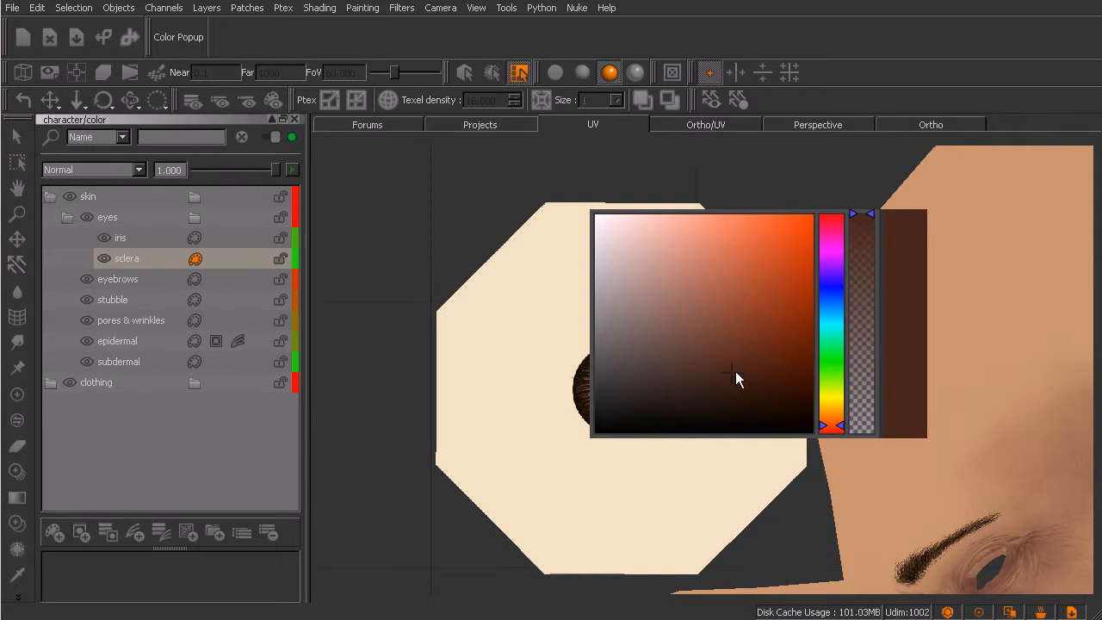
# Step: Paint mottled brown over the outer sclera with a slightly more saturated reddish brown, leaving cream around the iris
pyautogui.moveTo(751, 269)
pyautogui.mouseDown()
pyautogui.moveTo(702, 220)
pyautogui.moveTo(721, 306)
pyautogui.mouseUp()
pyautogui.press('j')
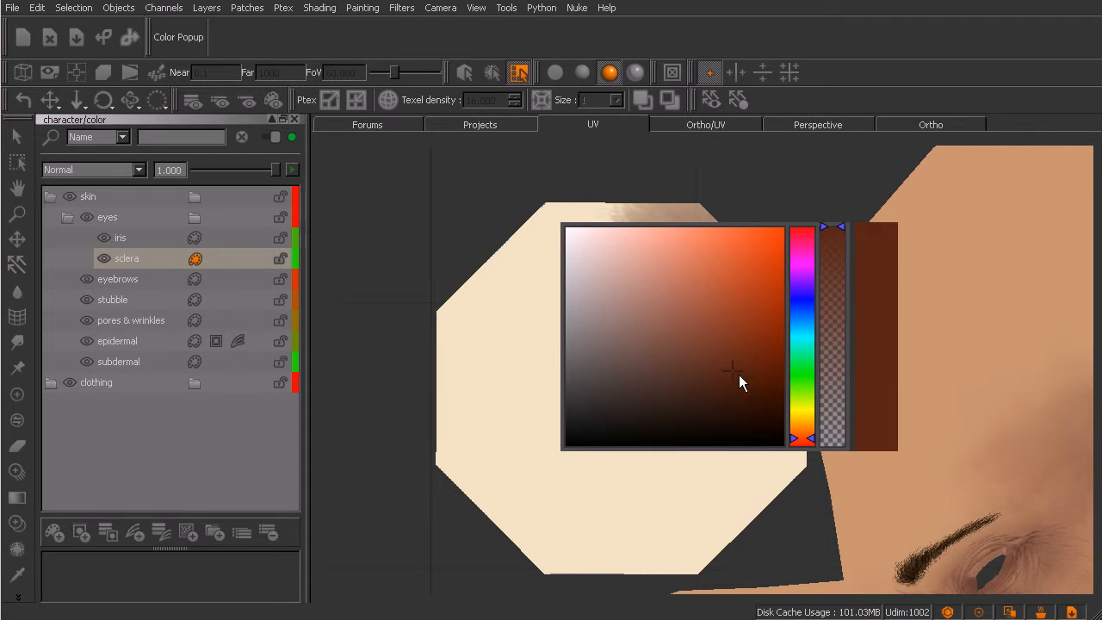
pyautogui.moveTo(749, 344)
pyautogui.mouseDown()
pyautogui.moveTo(638, 259)
pyautogui.moveTo(533, 250)
pyautogui.moveTo(465, 370)
pyautogui.moveTo(571, 185)
pyautogui.moveTo(672, 250)
pyautogui.moveTo(741, 388)
pyautogui.moveTo(787, 379)
pyautogui.moveTo(775, 312)
pyautogui.moveTo(782, 327)
pyautogui.moveTo(742, 226)
pyautogui.moveTo(526, 229)
pyautogui.moveTo(443, 345)
pyautogui.moveTo(457, 465)
pyautogui.moveTo(595, 534)
pyautogui.moveTo(749, 517)
pyautogui.mouseUp()
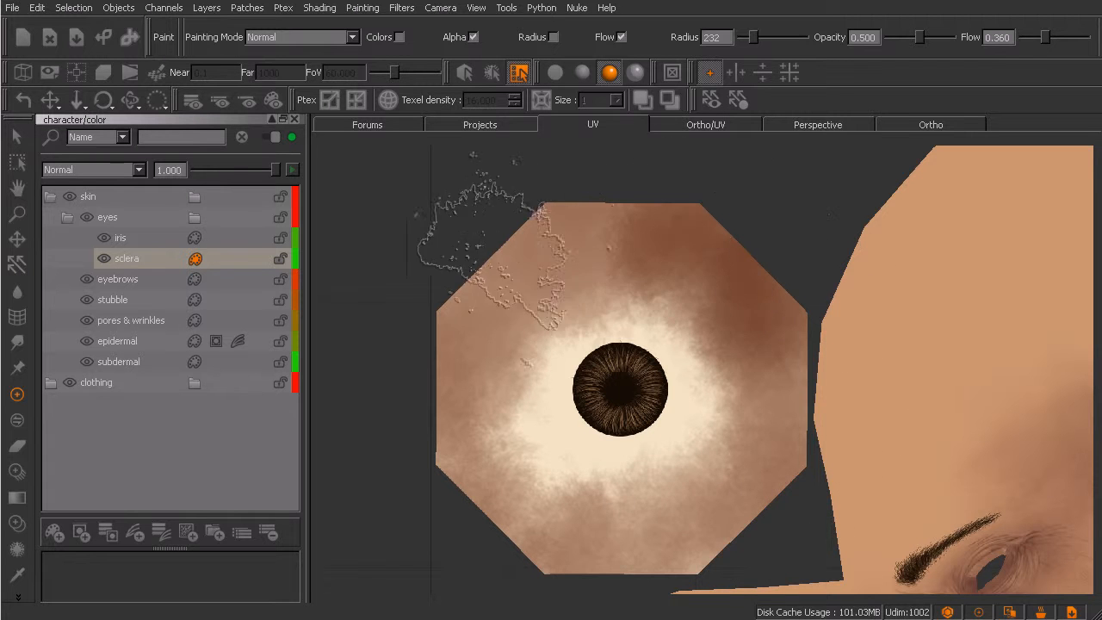
# Step: Shift the paint colour's hue to a deep, dark red for the sclera
pyautogui.press('j')
pyautogui.moveTo(788, 471); pyautogui.dragTo(792, 476)
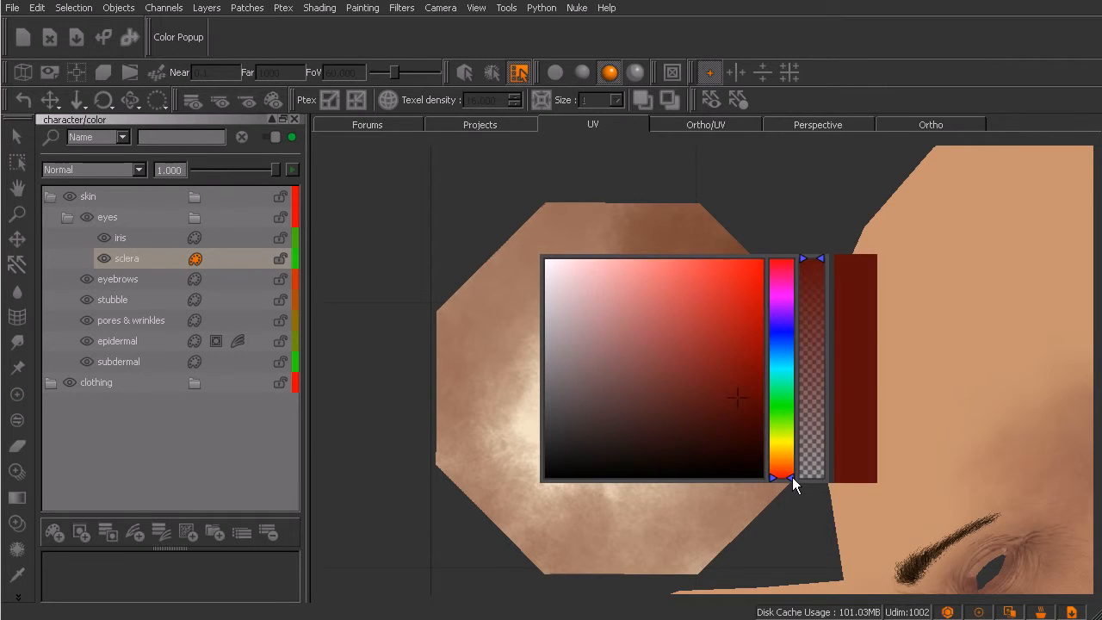
# Step: Undo the brown mottling, adjust the paint colour and paint deep red over the outer sclera, leaving cream around the iris
pyautogui.hotkey('ctrl', 'z')
pyautogui.moveTo(765, 362)
pyautogui.mouseDown()
pyautogui.moveTo(645, 307)
pyautogui.moveTo(541, 197)
pyautogui.moveTo(405, 369)
pyautogui.moveTo(462, 375)
pyautogui.moveTo(457, 516)
pyautogui.moveTo(681, 517)
pyautogui.moveTo(765, 379)
pyautogui.mouseUp()
pyautogui.moveTo(813, 347)
pyautogui.mouseDown()
pyautogui.moveTo(792, 258)
pyautogui.moveTo(732, 310)
pyautogui.moveTo(689, 249)
pyautogui.moveTo(774, 507)
pyautogui.mouseUp()
pyautogui.moveTo(732, 413)
pyautogui.mouseDown()
pyautogui.moveTo(754, 284)
pyautogui.moveTo(689, 517)
pyautogui.moveTo(413, 371)
pyautogui.moveTo(655, 211)
pyautogui.moveTo(746, 257)
pyautogui.moveTo(745, 502)
pyautogui.moveTo(475, 512)
pyautogui.moveTo(545, 538)
pyautogui.moveTo(815, 275)
pyautogui.moveTo(702, 220)
pyautogui.moveTo(456, 233)
pyautogui.moveTo(487, 222)
pyautogui.mouseUp()
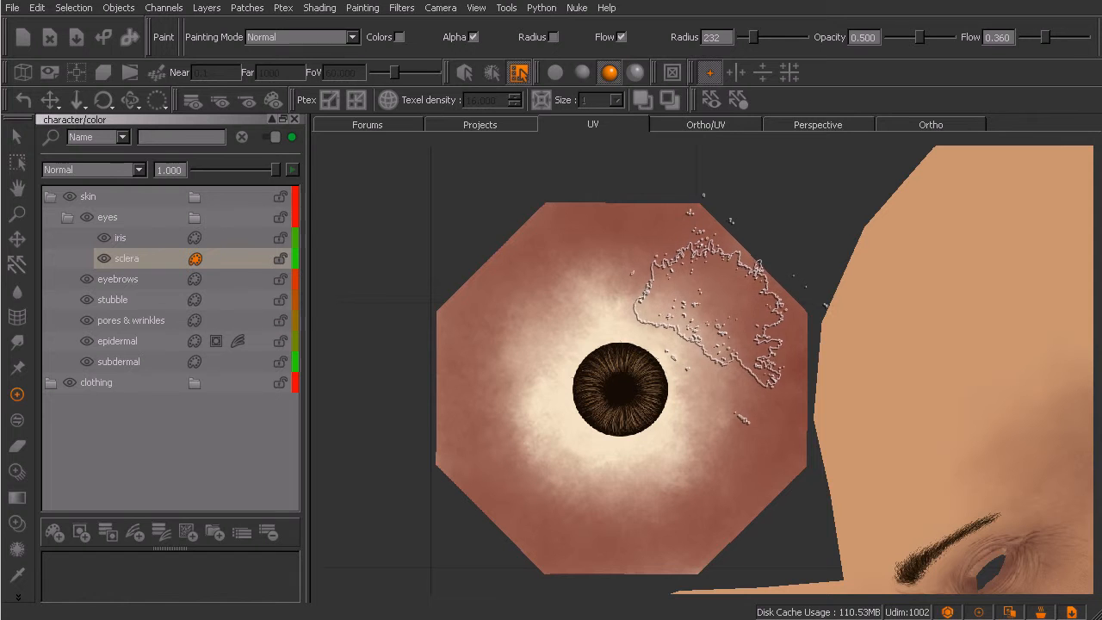
# Step: Set up the eraser with the project's Brush_2, pressure-driven alpha and opacity 0.46, and soften the red's inner edge on the sclera
pyautogui.press('e')
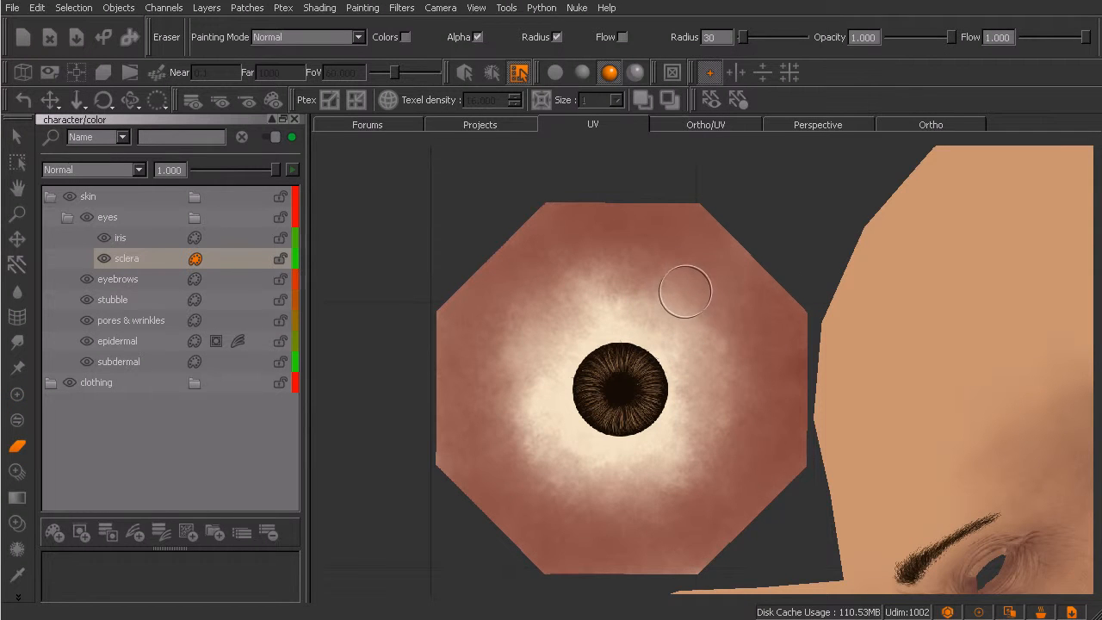
pyautogui.press('k')
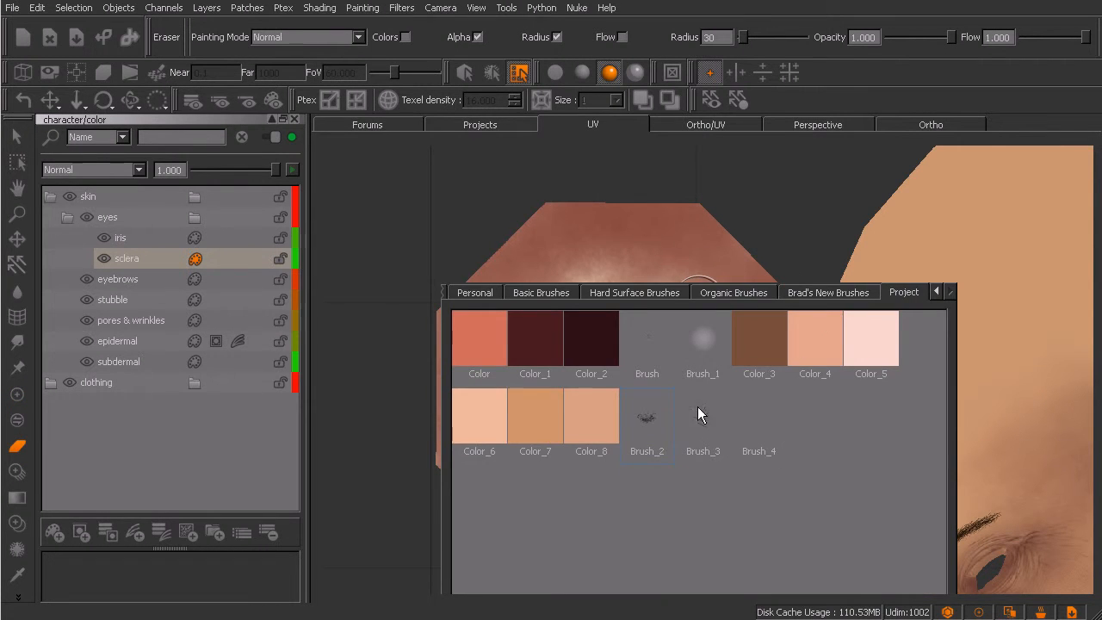
pyautogui.click(673, 415)
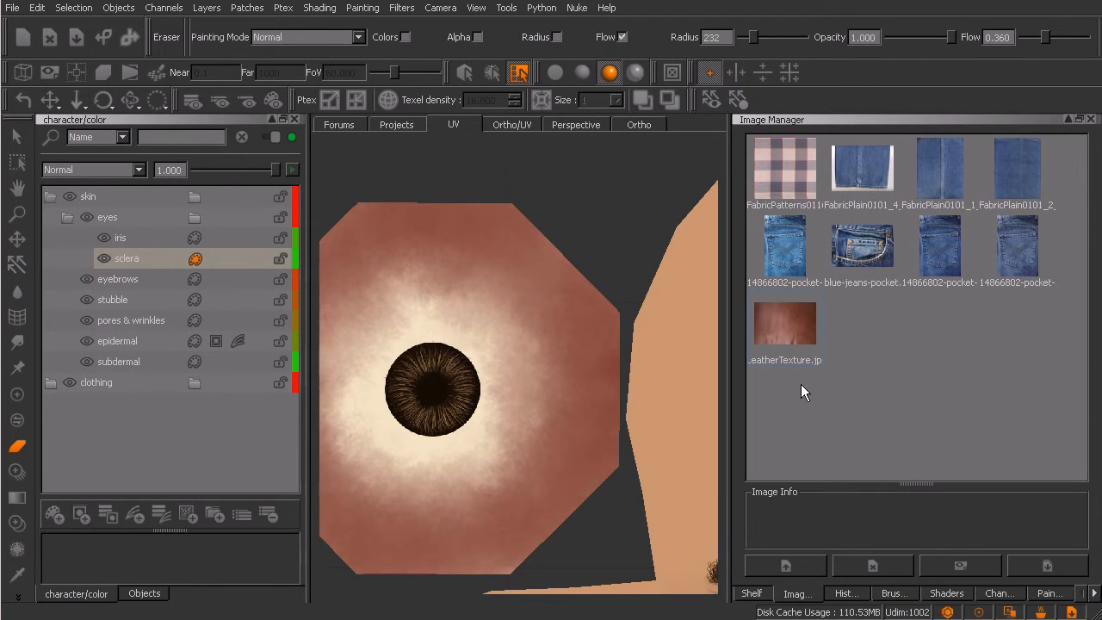
pyautogui.click(892, 595)
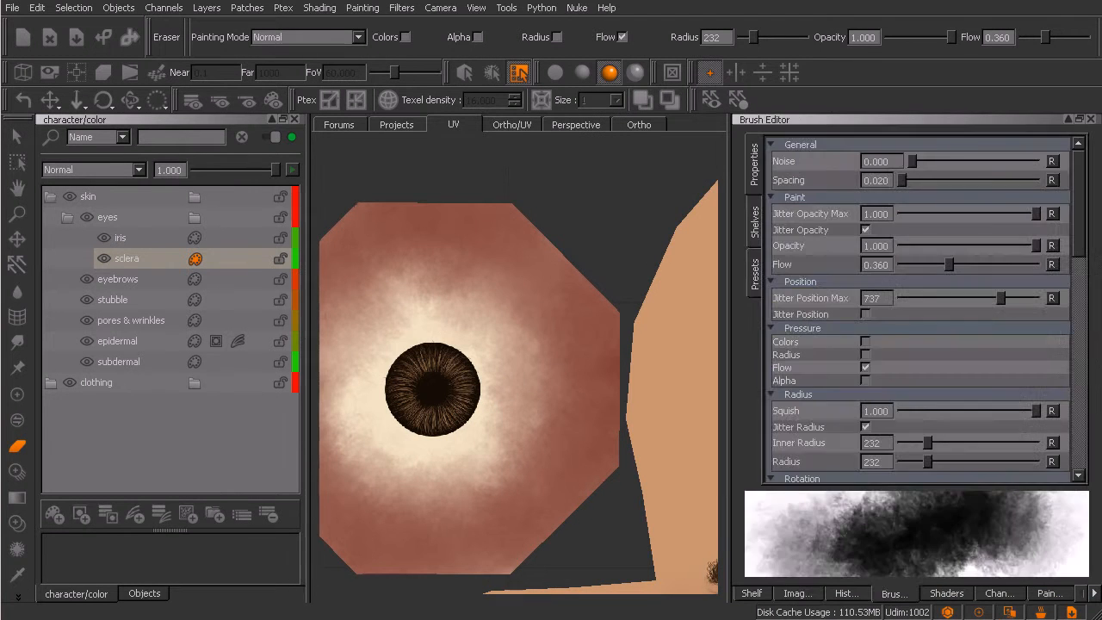
pyautogui.click(865, 380)
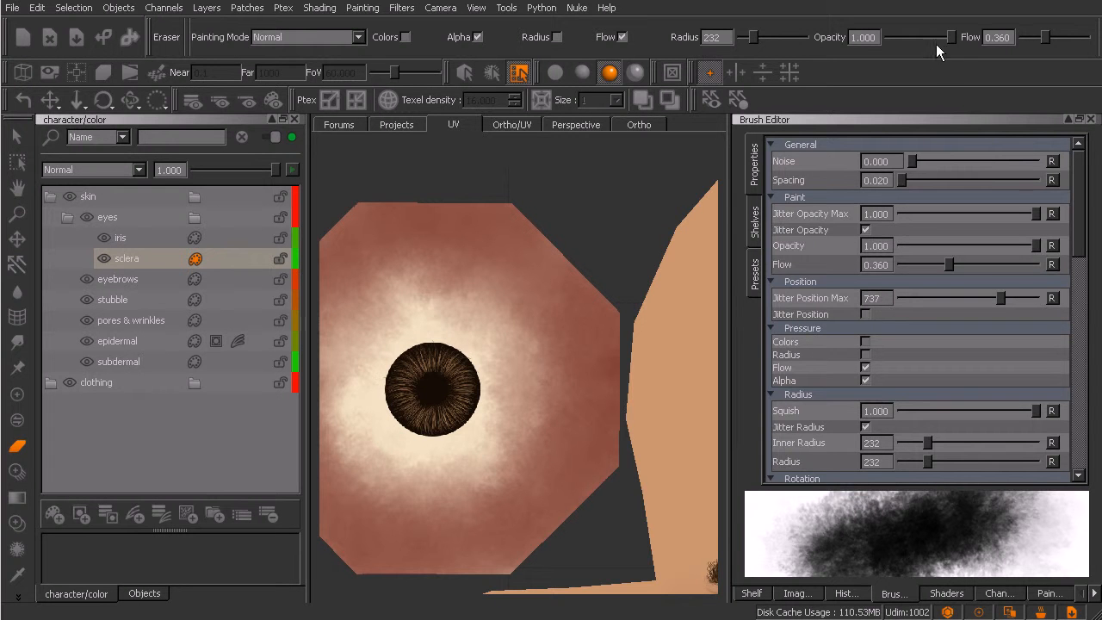
pyautogui.moveTo(951, 37)
pyautogui.mouseDown()
pyautogui.moveTo(889, 40)
pyautogui.moveTo(919, 37)
pyautogui.mouseUp()
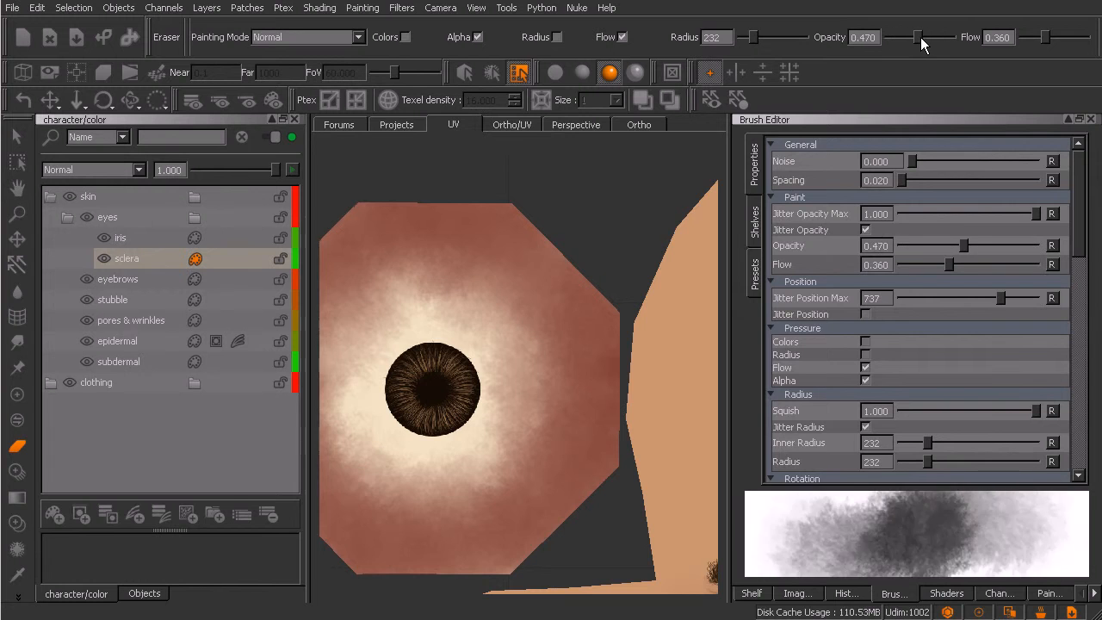
pyautogui.click(673, 100)
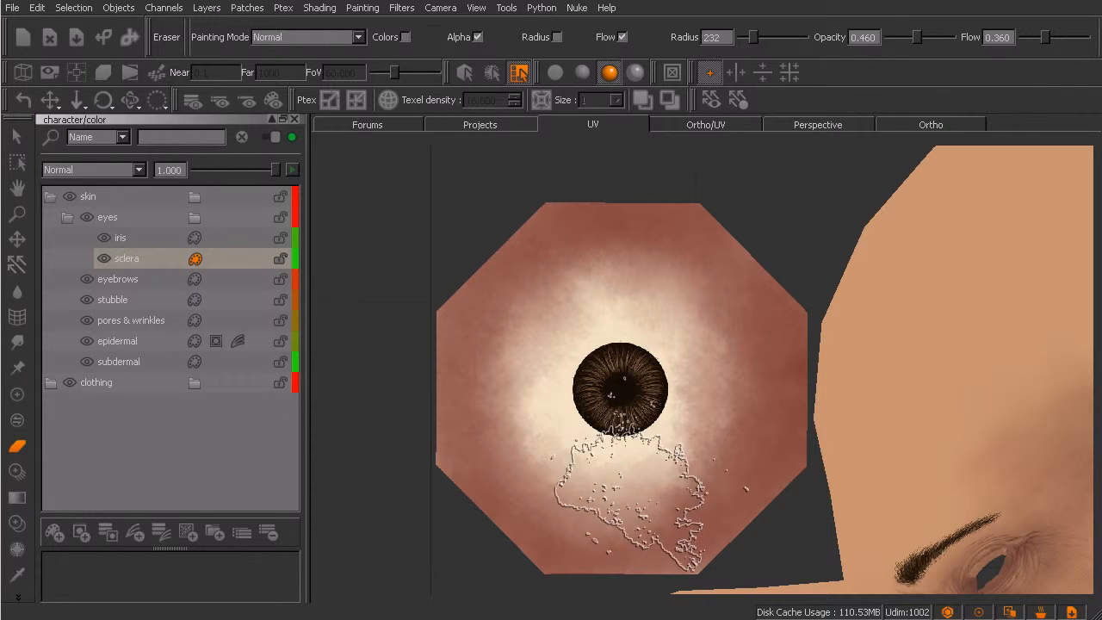
# Step: Reduce the paint brush radius to 142 and paint mottled red over the sclera's rim and closer in around the iris
pyautogui.press('p')
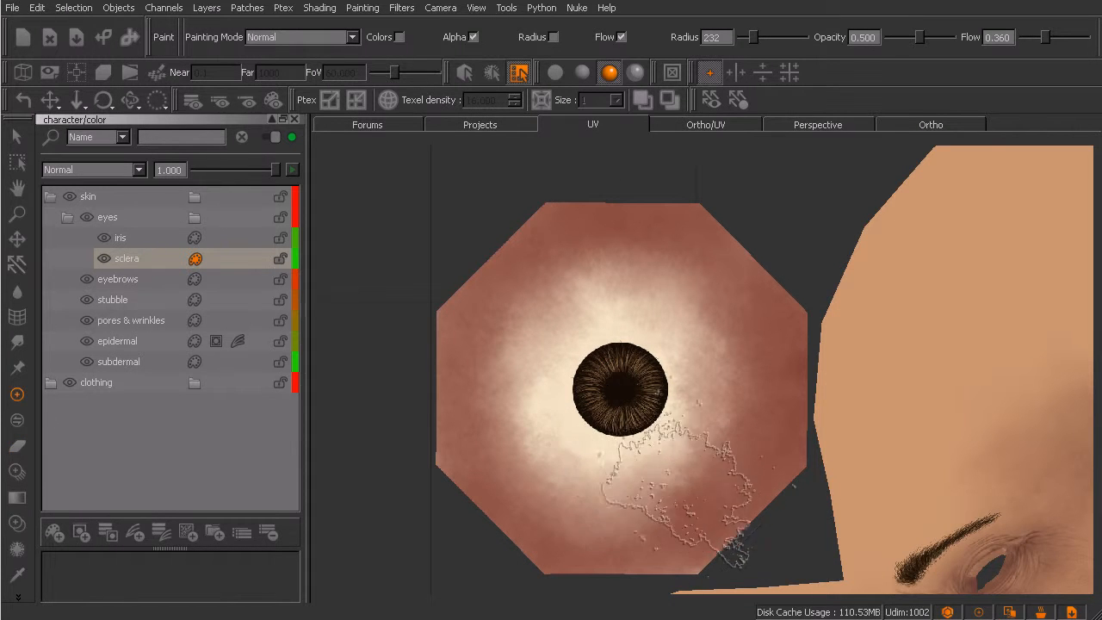
pyautogui.press('r')
pyautogui.moveTo(666, 451); pyautogui.dragTo(589, 450)
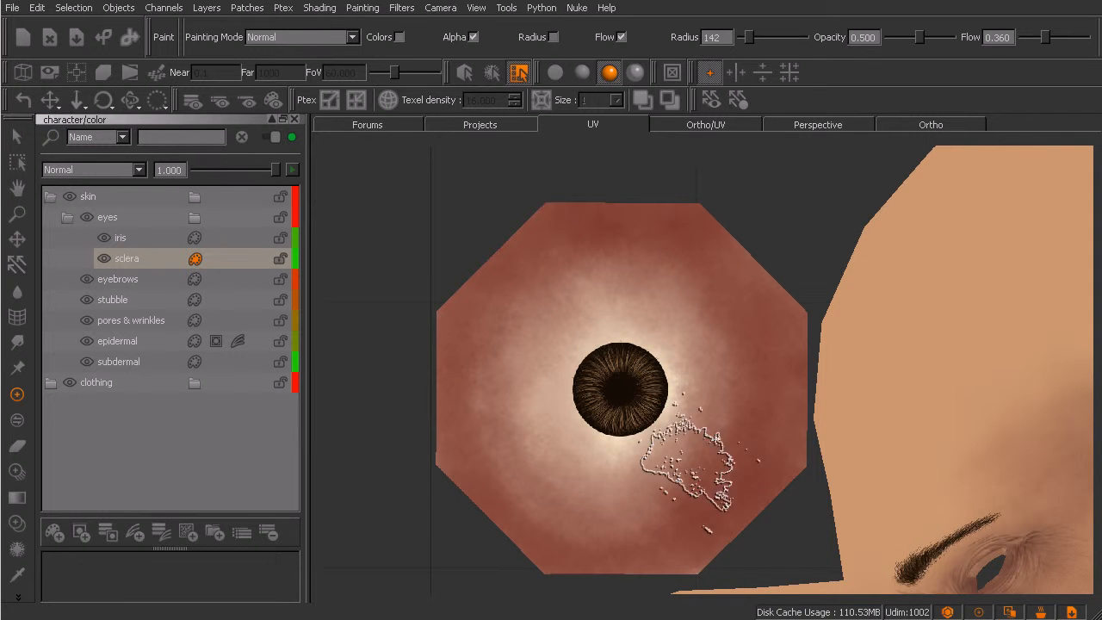
# Step: Resize the eraser to a radius of 148 and lighten the red across the middle of the sclera
pyautogui.press('e')
pyautogui.press('r')
pyautogui.moveTo(679, 437); pyautogui.dragTo(676, 484)
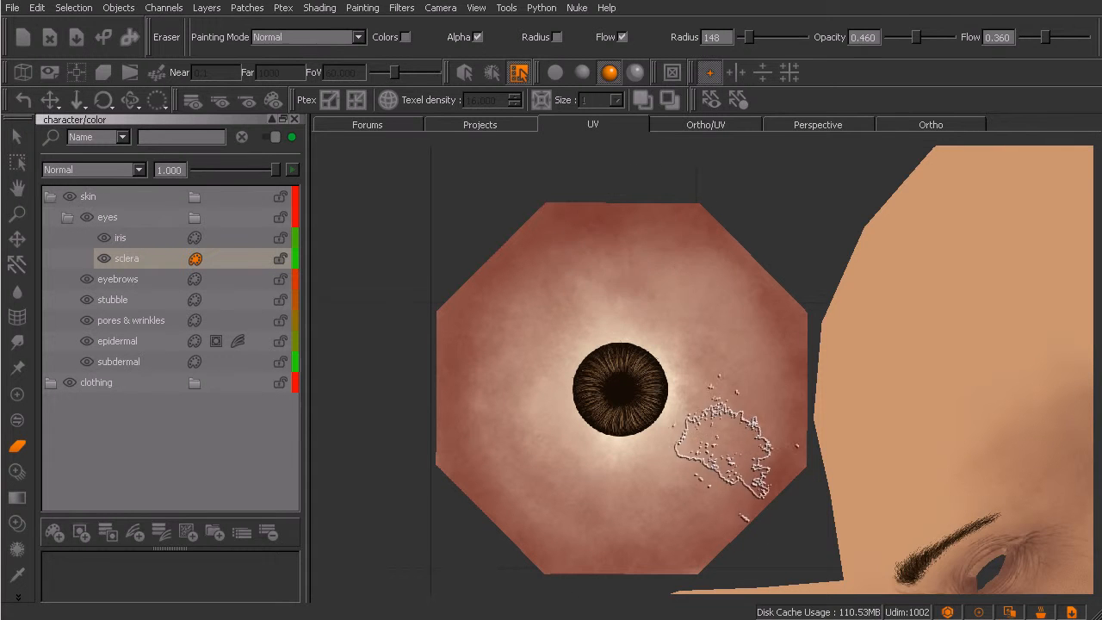
# Step: Inspect the eye up close on the face in the Ortho view with flat lighting
pyautogui.click(908, 124)
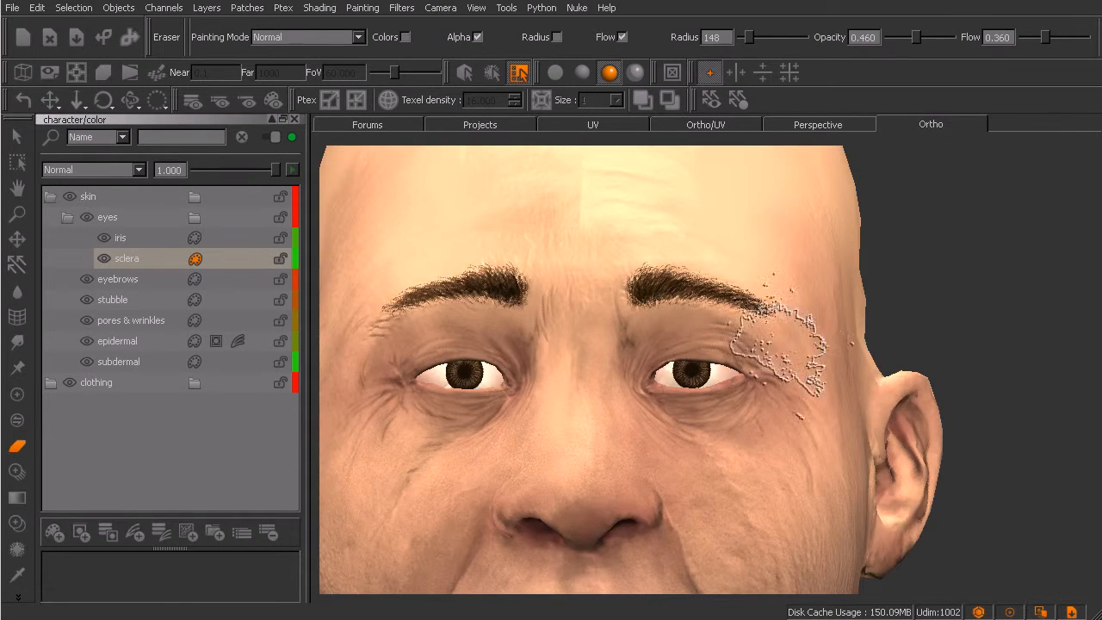
pyautogui.scroll(4, 763, 389)
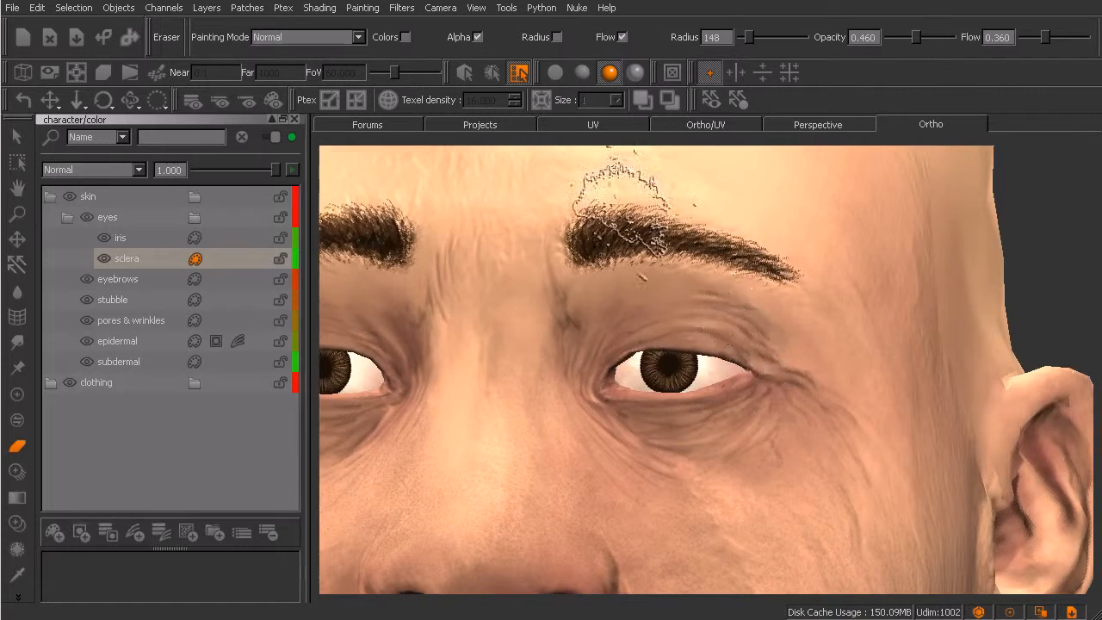
pyautogui.click(555, 73)
pyautogui.moveTo(752, 422)
pyautogui.keyDown('alt'); pyautogui.mouseDown(button='right')
pyautogui.moveTo(743, 433)
pyautogui.moveTo(763, 428)
pyautogui.mouseUp(button='right'); pyautogui.keyUp('alt')
pyautogui.keyDown('alt'); pyautogui.moveTo(763, 428); pyautogui.dragTo(792, 438); pyautogui.keyUp('alt')
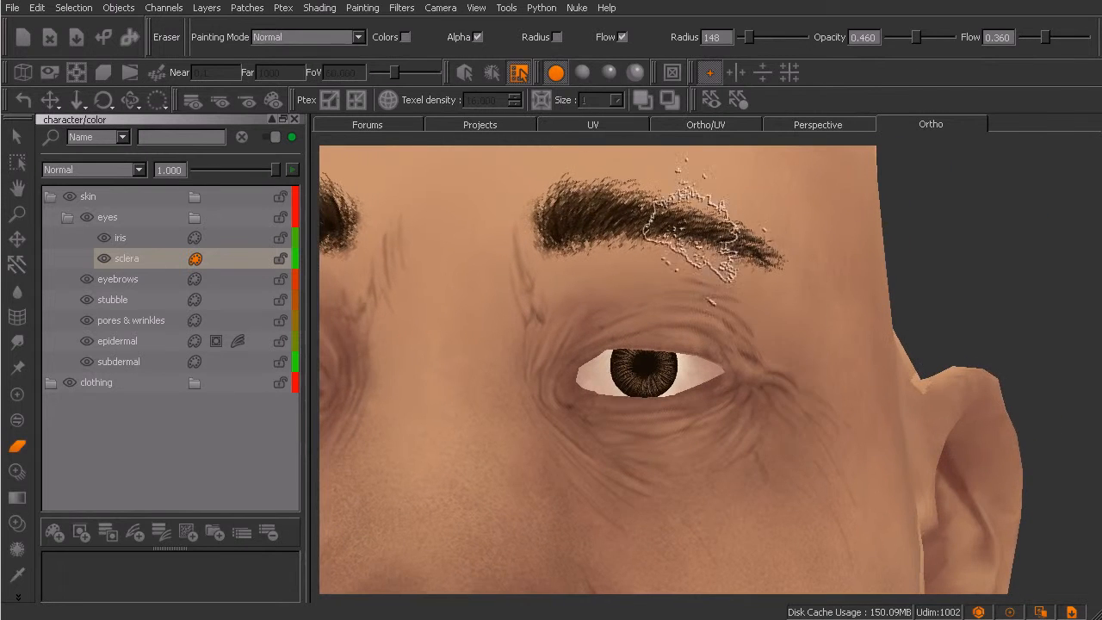
# Step: Paint more mottled red over the sclera towards the iris in the UV view, checking the eye in the Ortho view
pyautogui.click(629, 129)
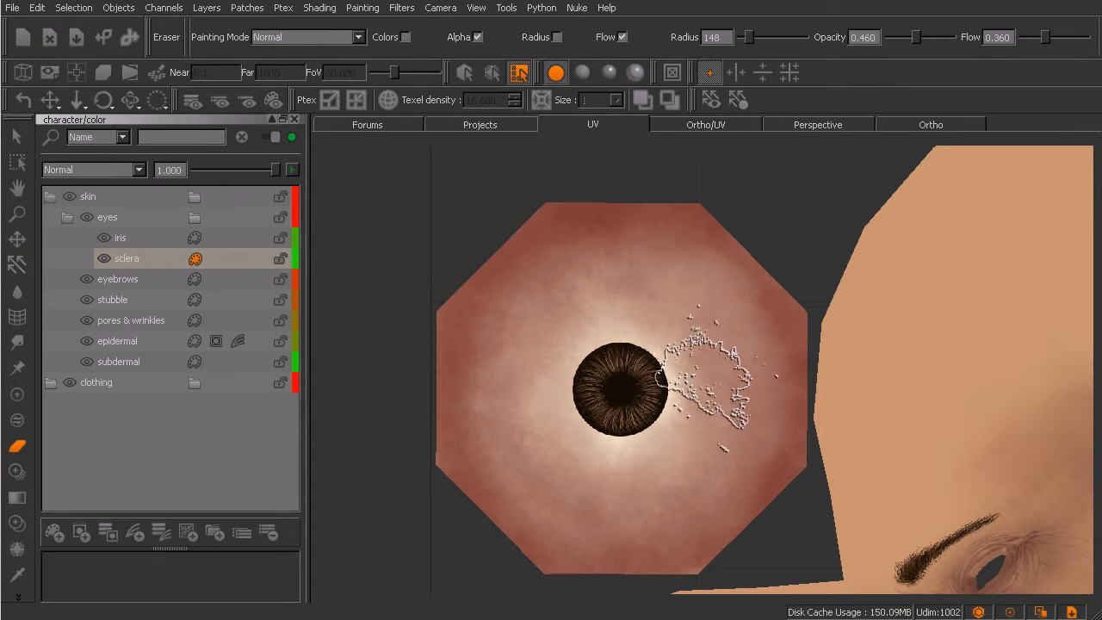
pyautogui.press('p')
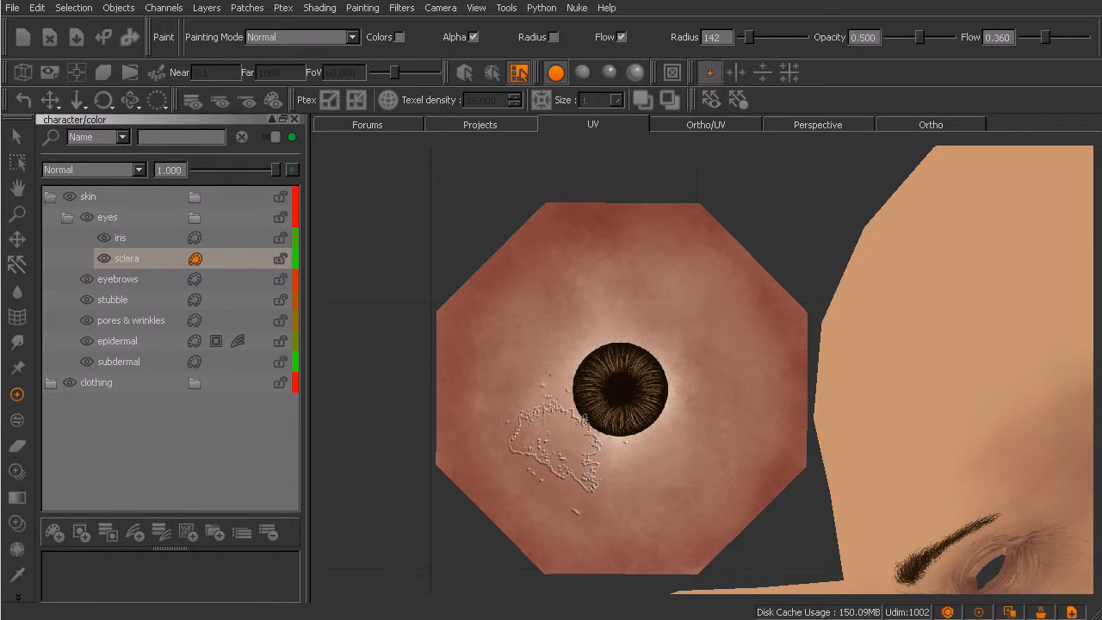
pyautogui.click(896, 125)
pyautogui.moveTo(747, 418)
pyautogui.keyDown('alt'); pyautogui.mouseDown()
pyautogui.moveTo(720, 416)
pyautogui.moveTo(738, 412)
pyautogui.mouseUp(); pyautogui.keyUp('alt')
pyautogui.click(597, 126)
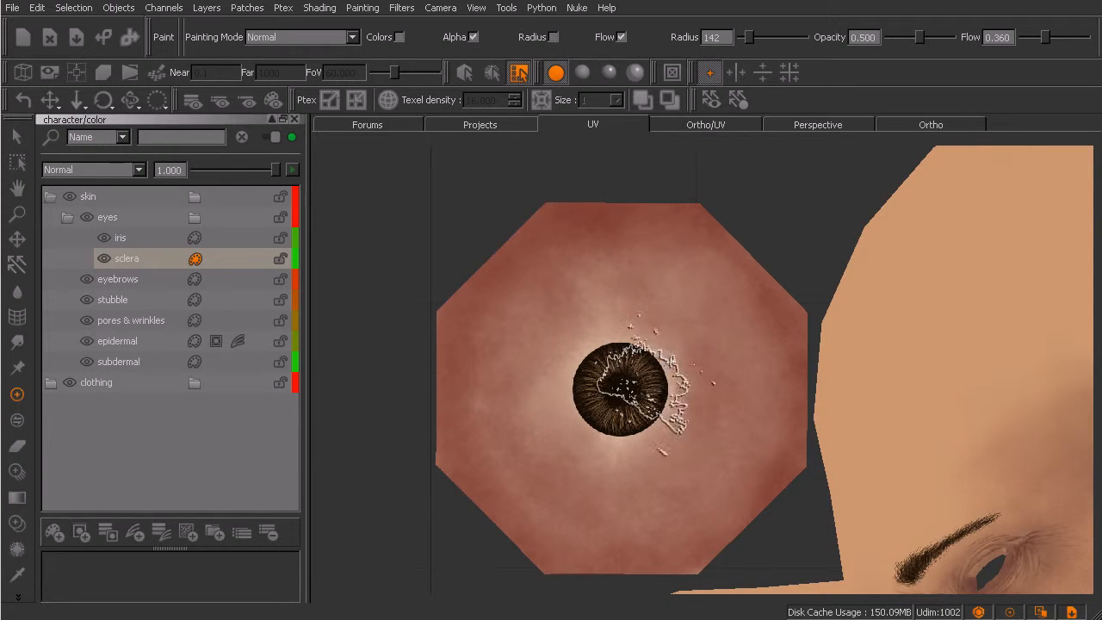
pyautogui.scroll(2, 627, 370)
pyautogui.click(323, 37)
pyautogui.click(313, 55)
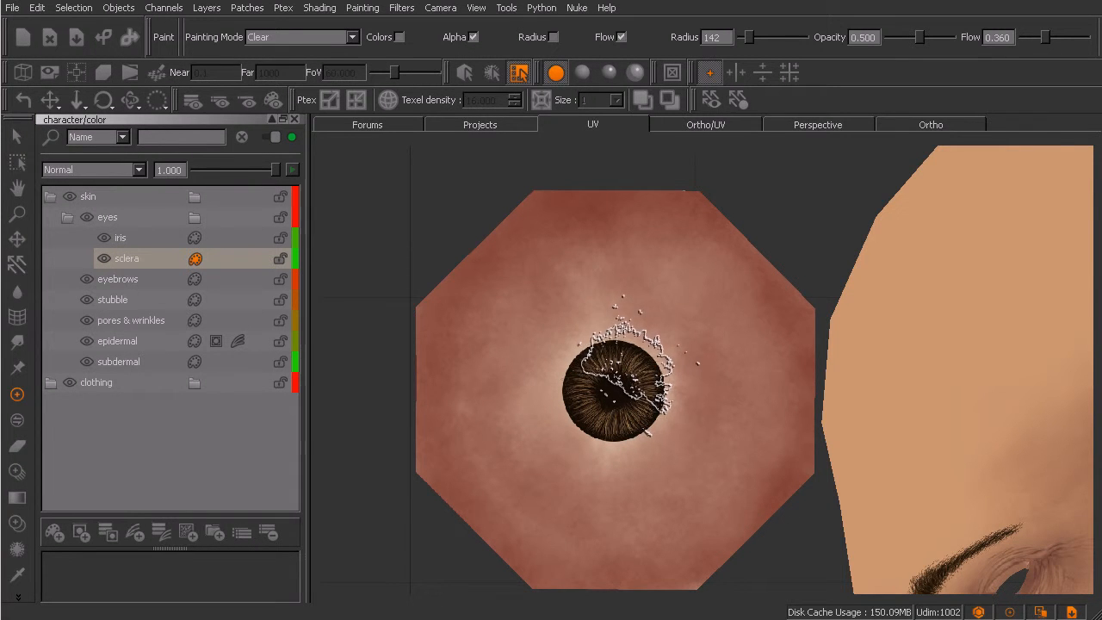
pyautogui.click(341, 37)
pyautogui.click(274, 20)
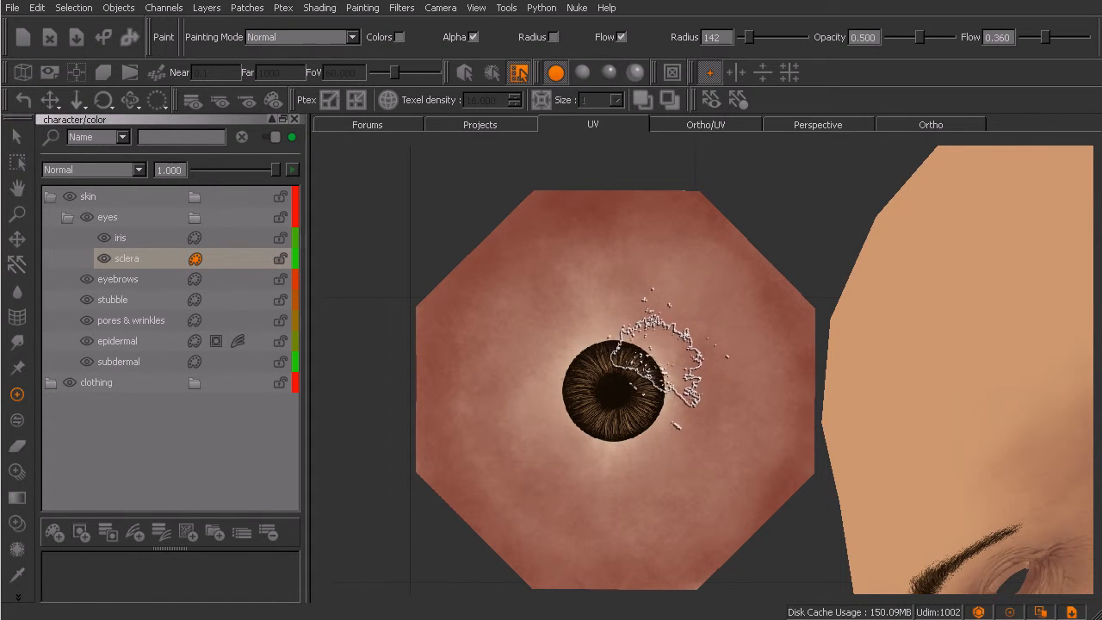
# Step: Swap the foreground and background colours and change the active paint colour to a pale cream with a yellow-orange hue
pyautogui.click(20, 598)
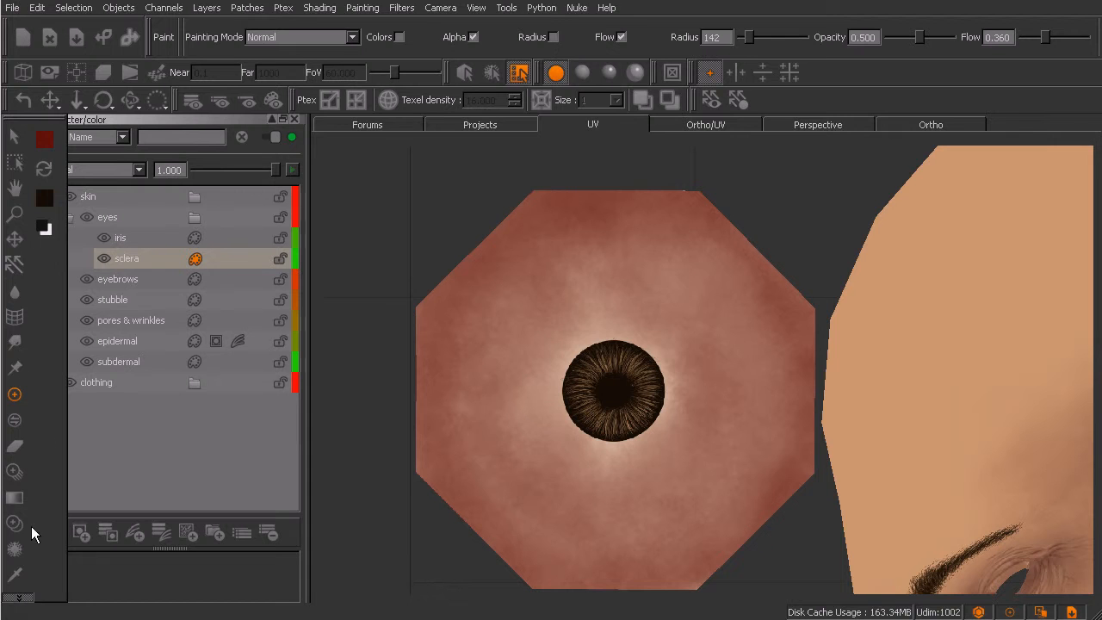
pyautogui.press('c')
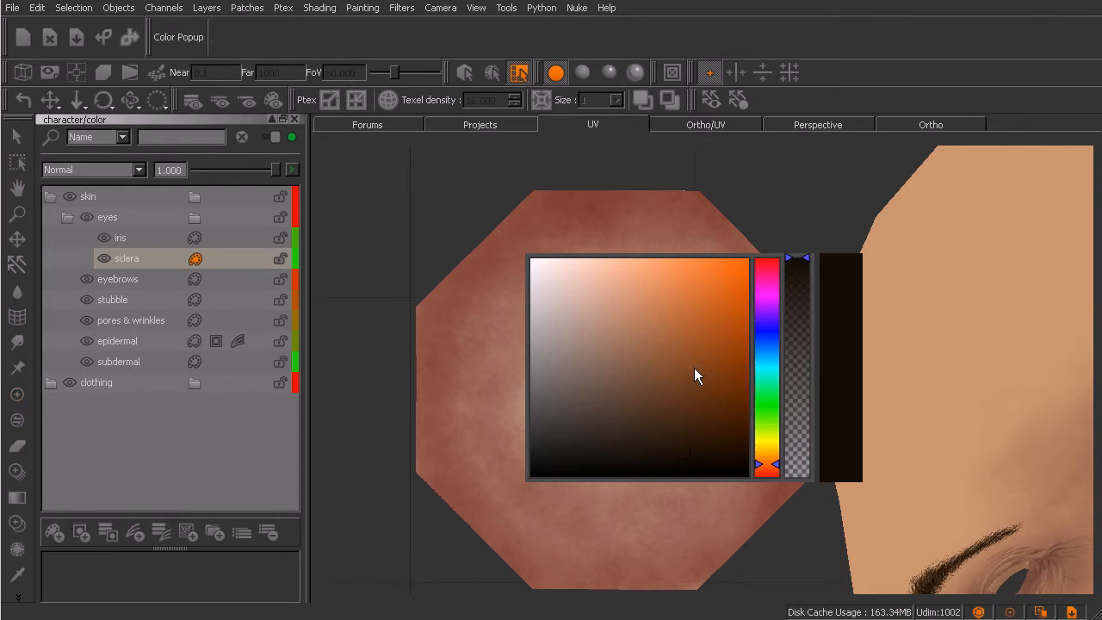
pyautogui.moveTo(767, 456); pyautogui.dragTo(768, 446)
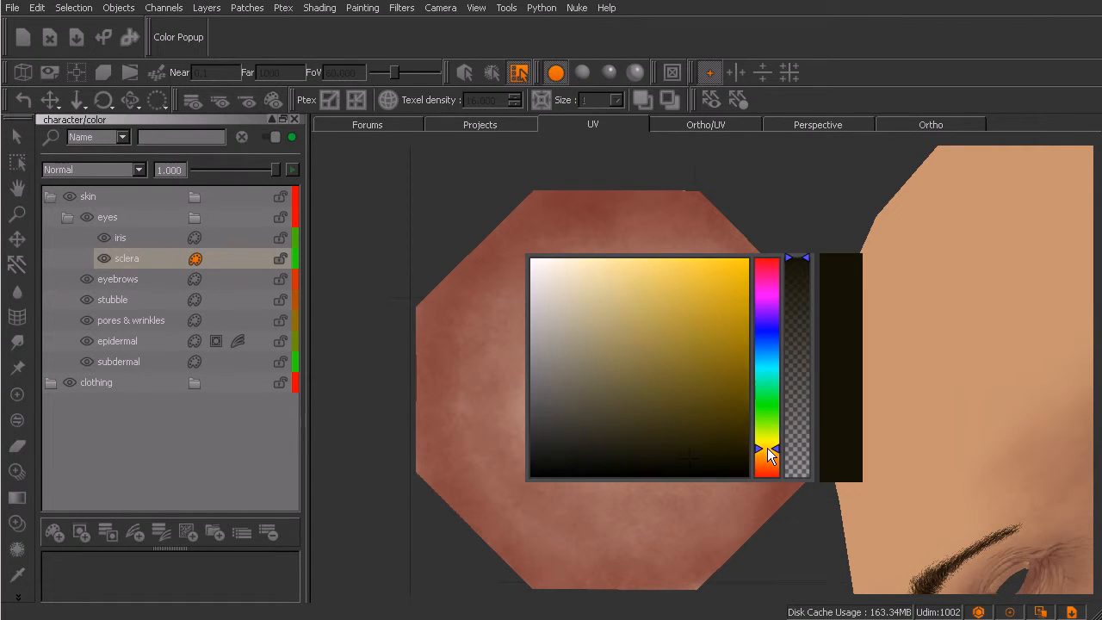
pyautogui.click(580, 281)
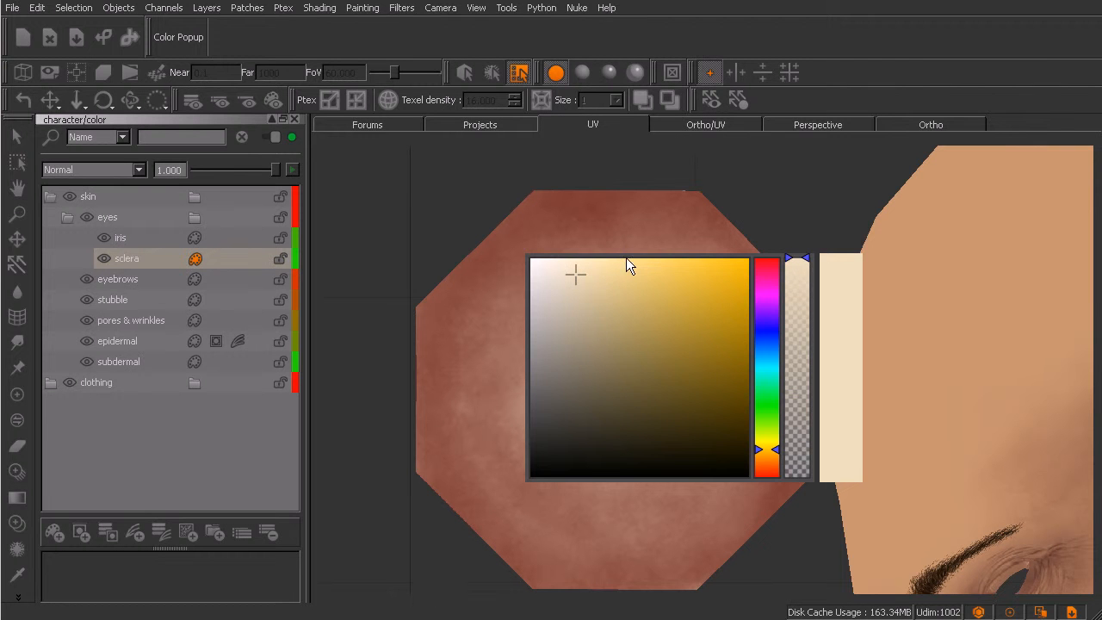
# Step: Brush pale cream softly over the sclera around the iris and bake the paint
pyautogui.press('p')
pyautogui.moveTo(621, 358); pyautogui.dragTo(590, 349)
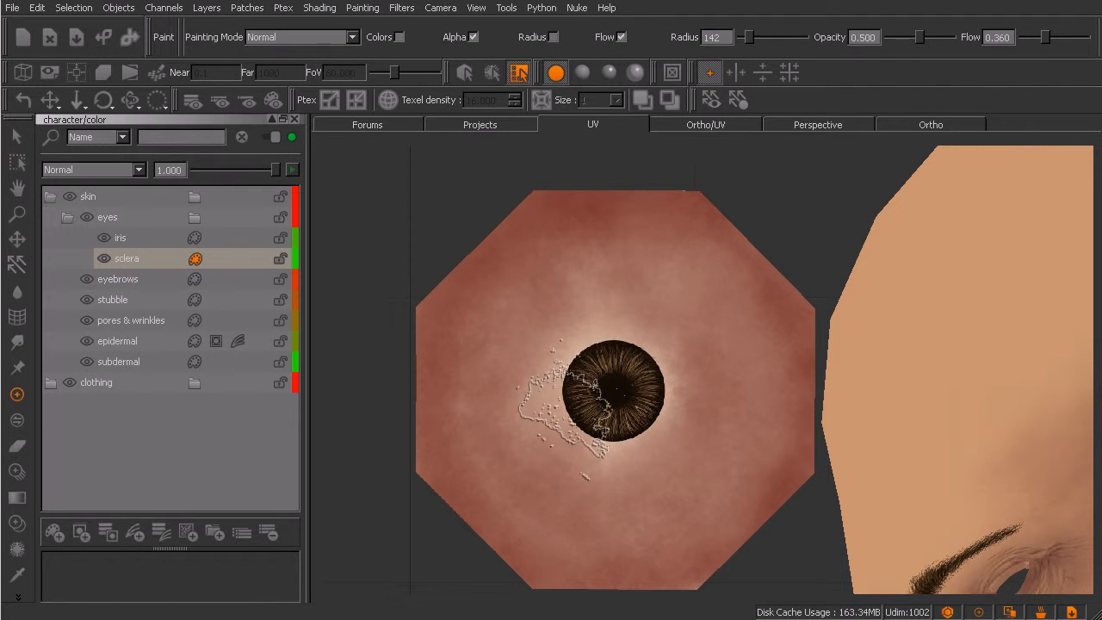
pyautogui.moveTo(646, 458)
pyautogui.mouseDown()
pyautogui.moveTo(694, 376)
pyautogui.moveTo(612, 320)
pyautogui.moveTo(539, 414)
pyautogui.moveTo(618, 481)
pyautogui.mouseUp()
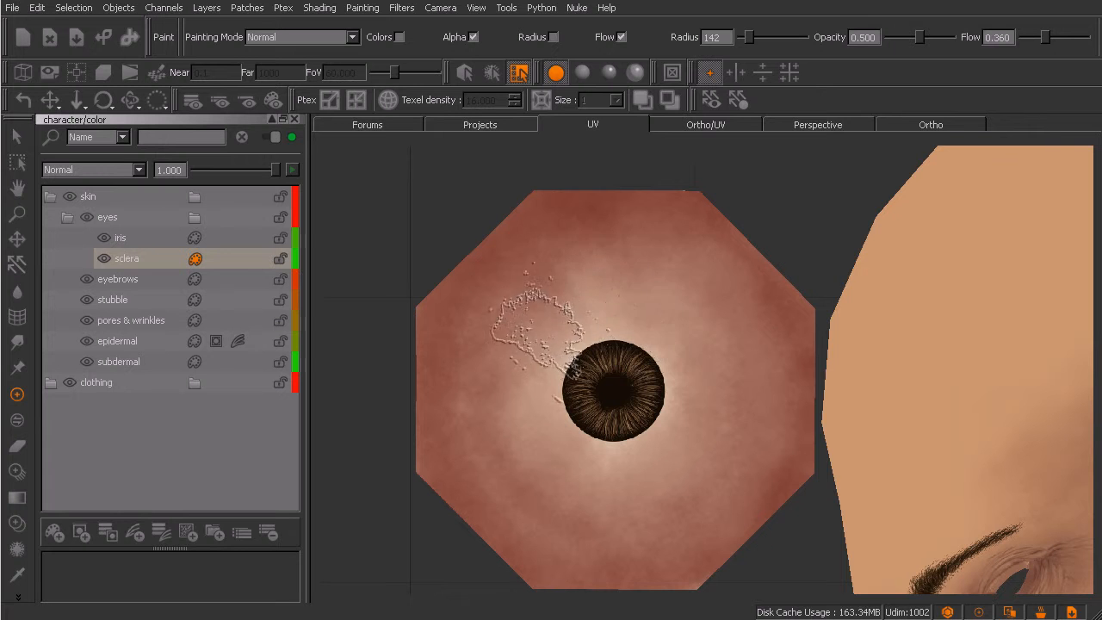
pyautogui.press('b')
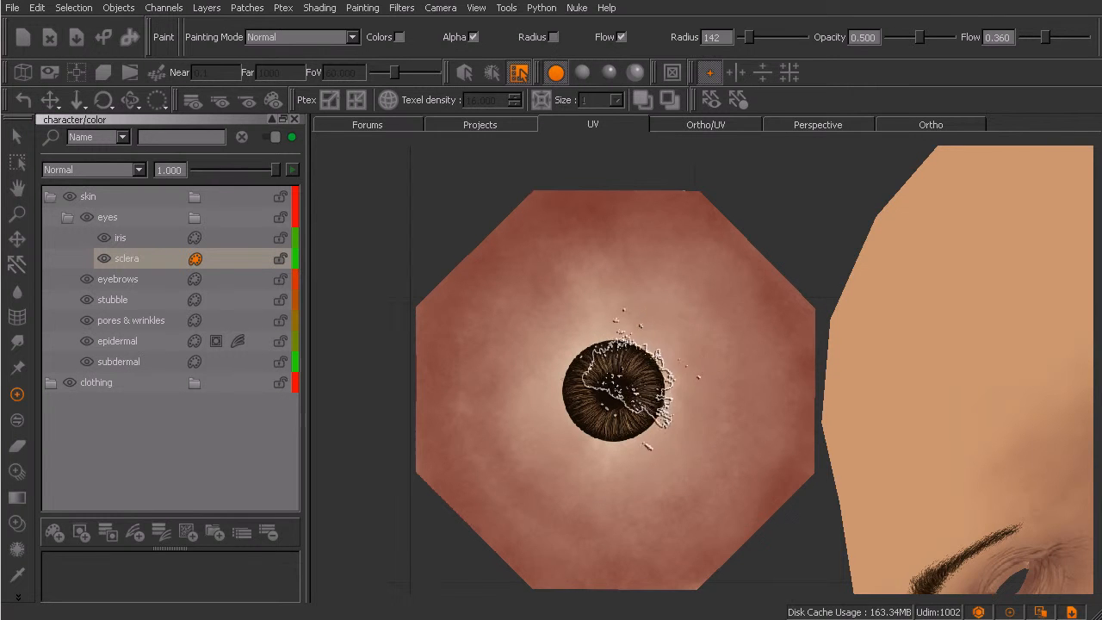
# Step: Add a paint layer named veins above the sclera layer in the eyes group
pyautogui.keyDown('alt'); pyautogui.moveTo(632, 382); pyautogui.dragTo(656, 387, button='right'); pyautogui.keyUp('alt')
pyautogui.keyDown('alt'); pyautogui.moveTo(657, 387); pyautogui.dragTo(649, 378, button='middle'); pyautogui.keyUp('alt')
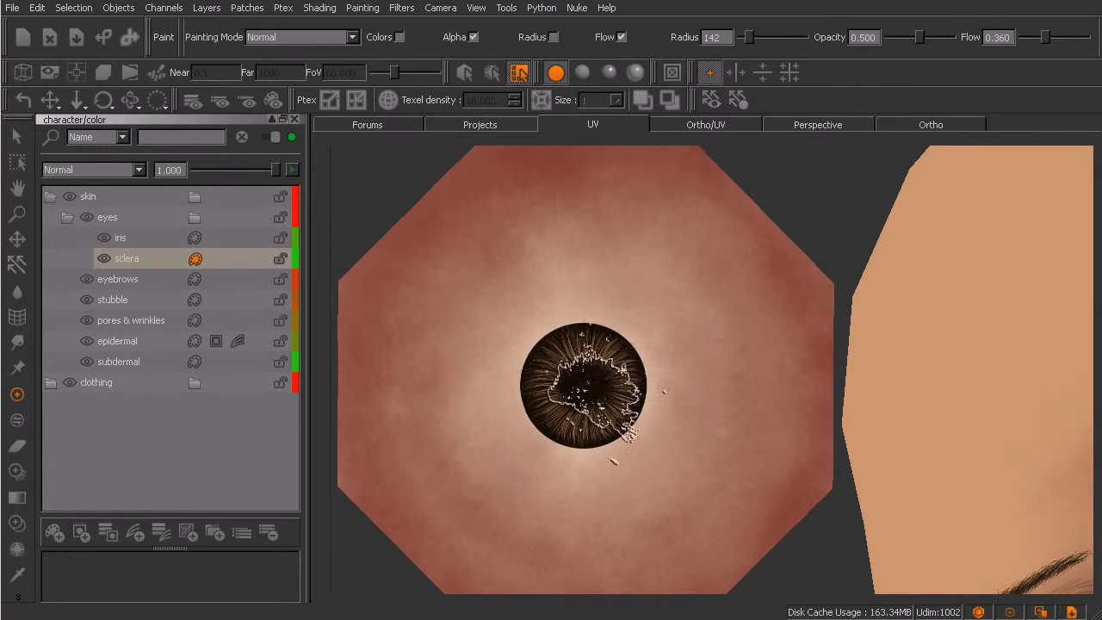
pyautogui.click(53, 535)
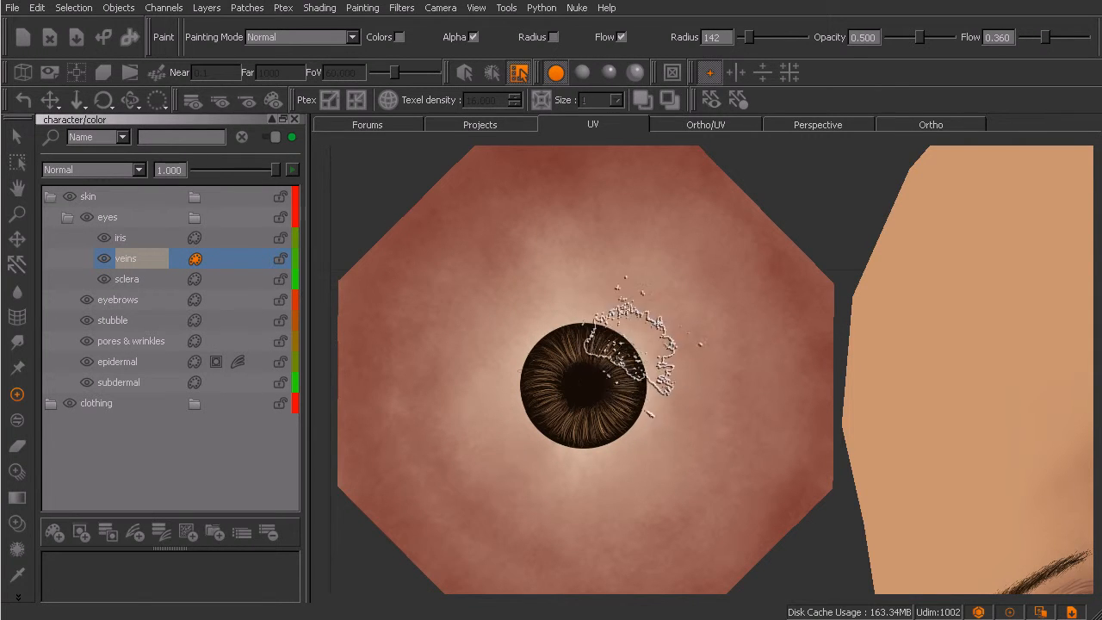
# Step: Choose the Default basic brush with a radius of 6 and examine the eye closely in the Ortho view
pyautogui.press('k')
pyautogui.click(483, 340)
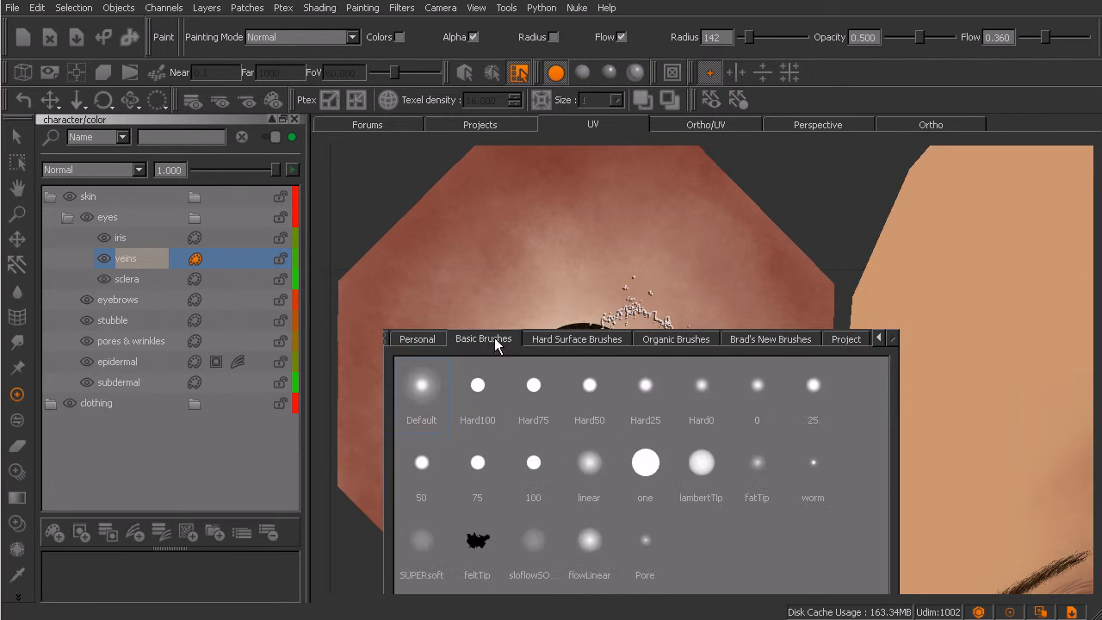
pyautogui.click(427, 386)
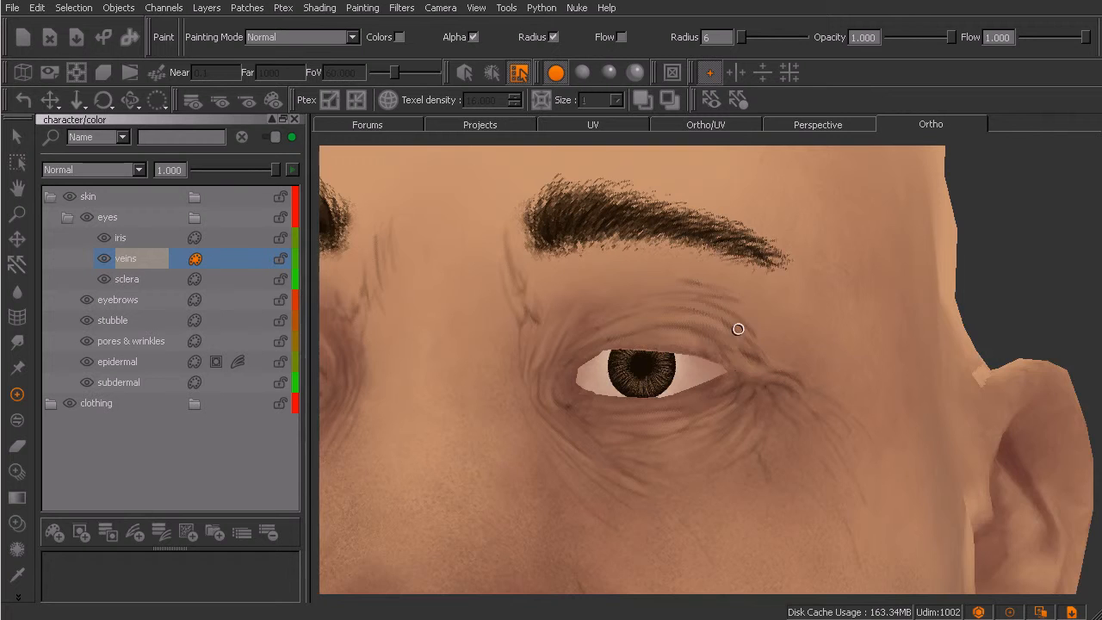
pyautogui.scroll(5, 644, 392)
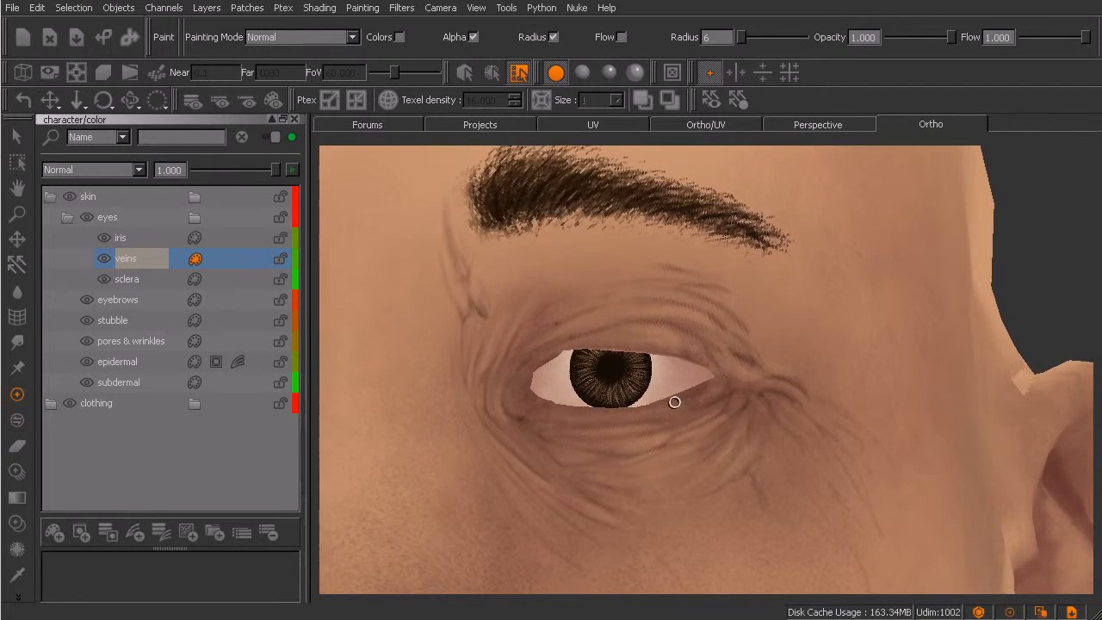
pyautogui.keyDown('alt'); pyautogui.moveTo(644, 392); pyautogui.dragTo(647, 397); pyautogui.keyUp('alt')
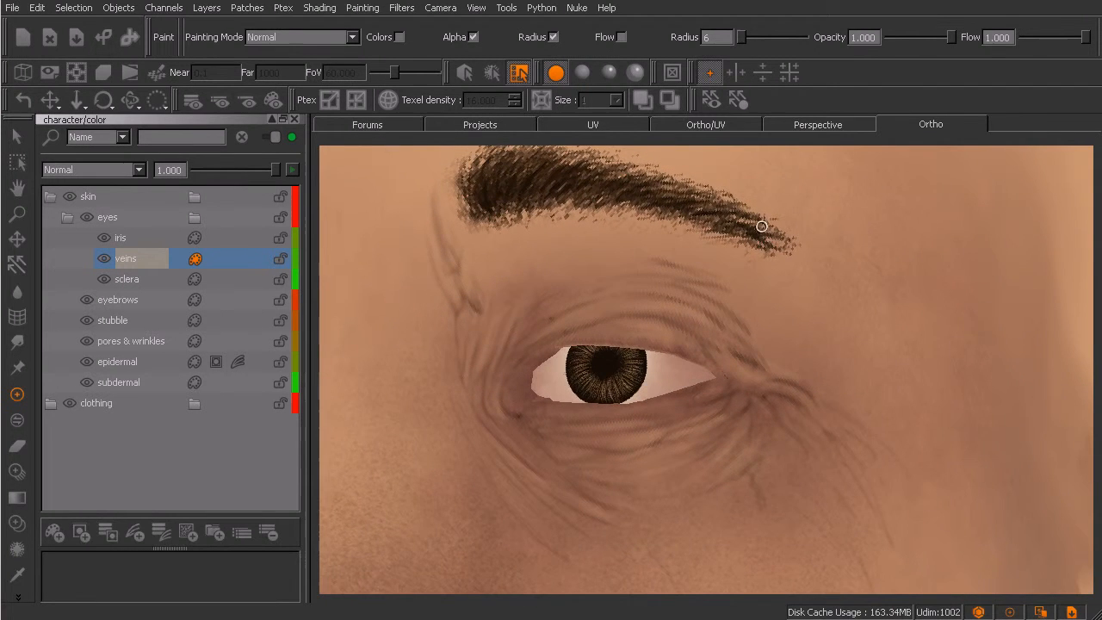
# Step: Try a thin wavy vein stroke beside the iris in the UV view, undo it and set the brush radius to 4
pyautogui.click(593, 125)
pyautogui.scroll(2, 663, 398)
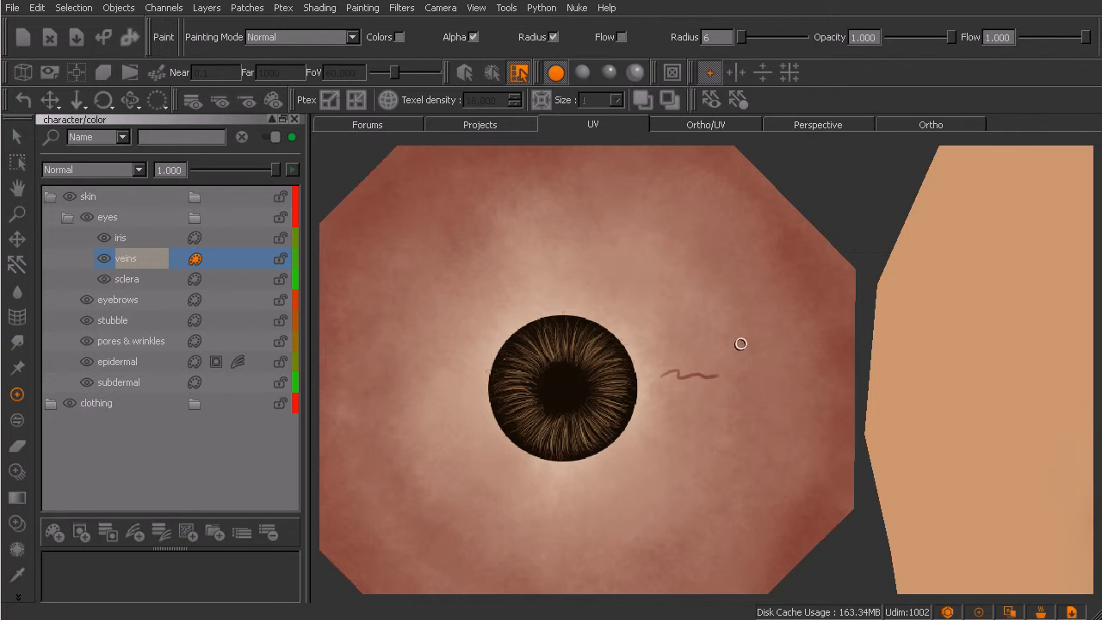
pyautogui.hotkey('ctrl', 'z')
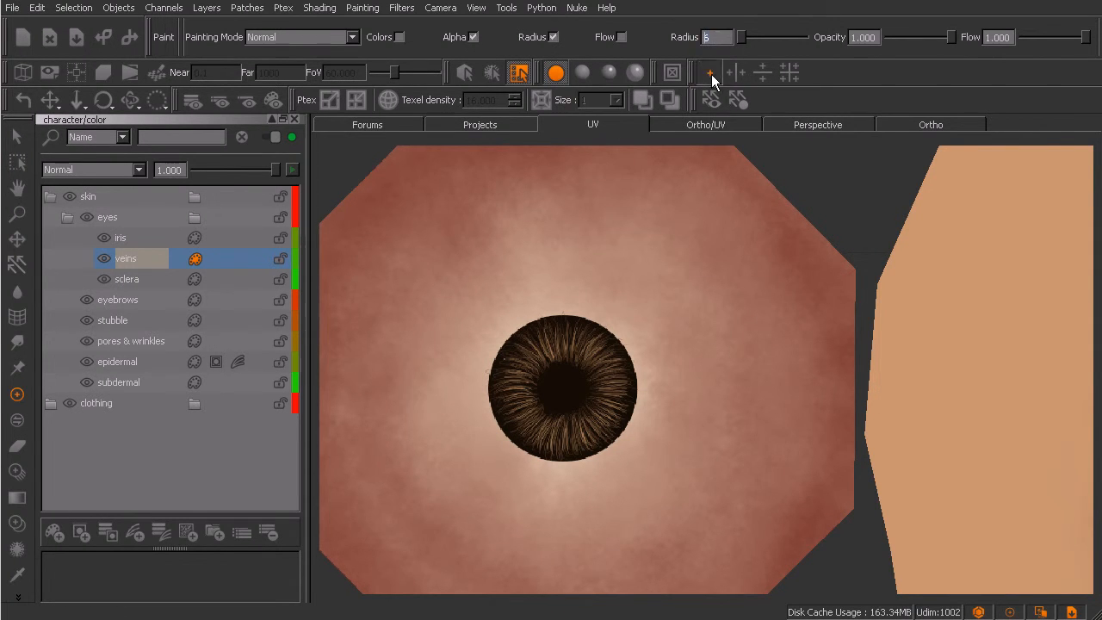
pyautogui.press('Right')
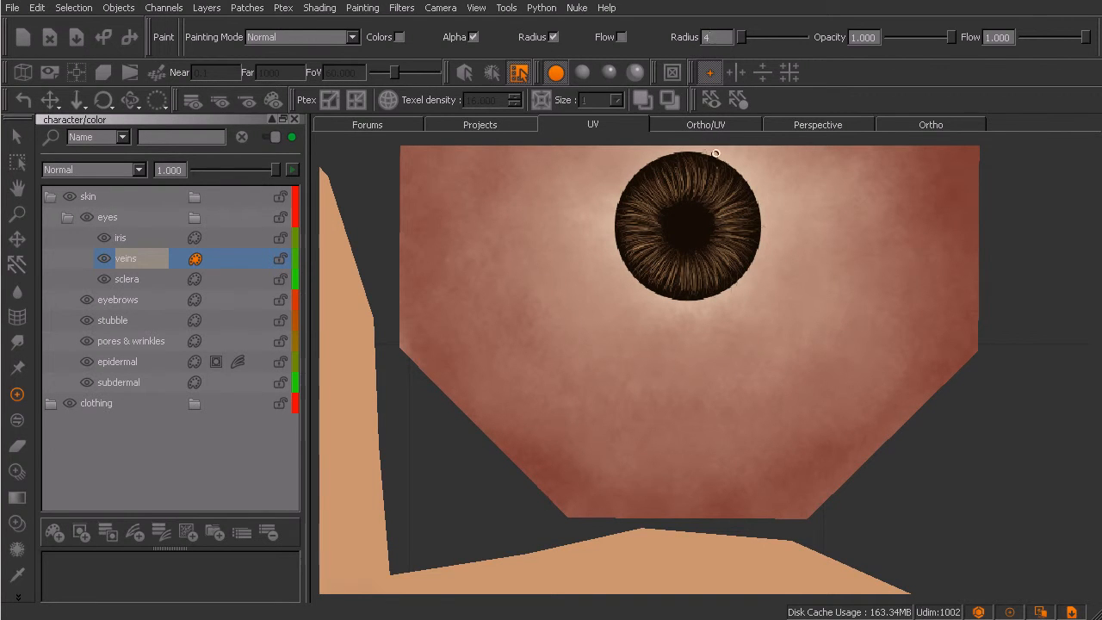
pyautogui.moveTo(720, 319); pyautogui.dragTo(657, 433, button='middle')
pyautogui.moveTo(715, 330); pyautogui.dragTo(746, 327)
pyautogui.hotkey('ctrl', 'z')
# Step: Paint a short thin vein on the sclera beside the iris in the Ortho view and bake the paint
pyautogui.click(931, 124)
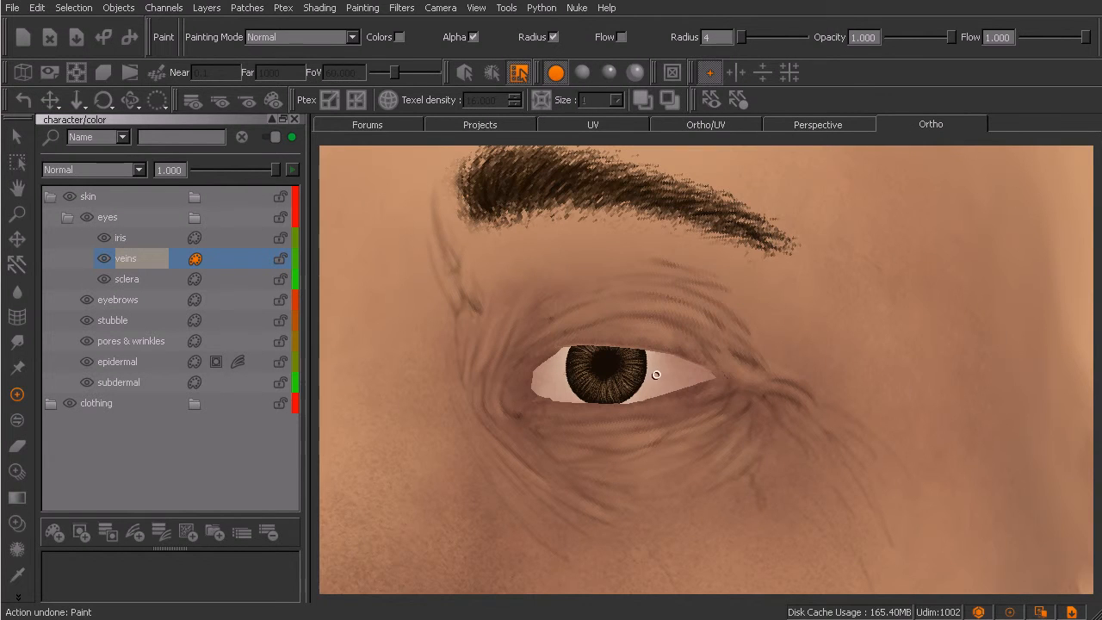
pyautogui.moveTo(671, 371); pyautogui.dragTo(677, 375)
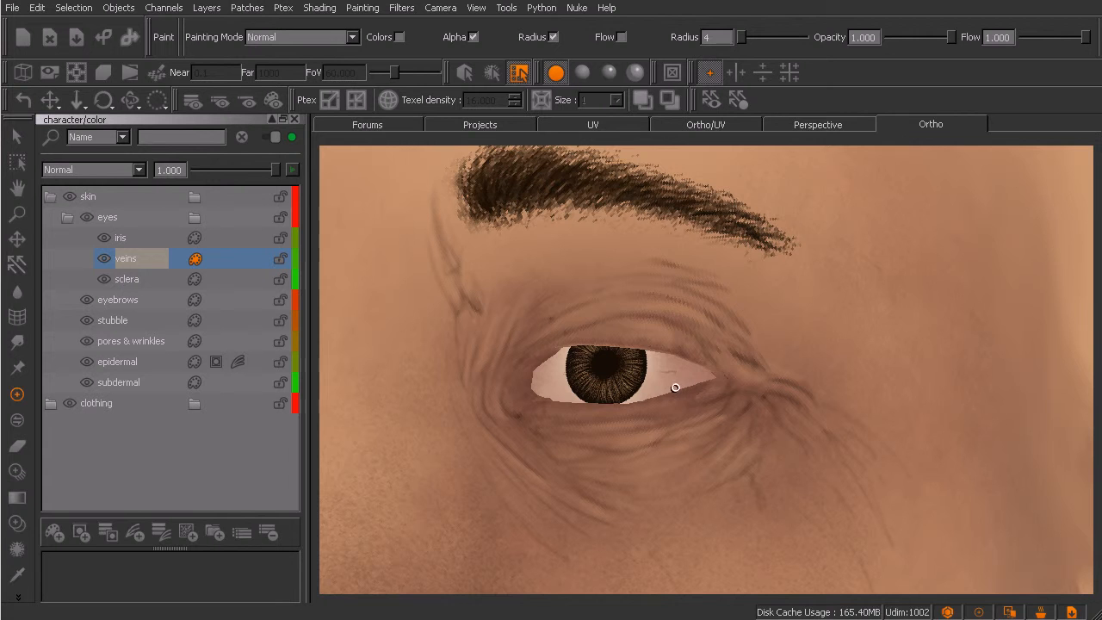
pyautogui.press('b')
# Step: In the UV view, paint thin wavy, branching veins across the sclera to the right of the iris, undoing the last stray stroke
pyautogui.click(625, 127)
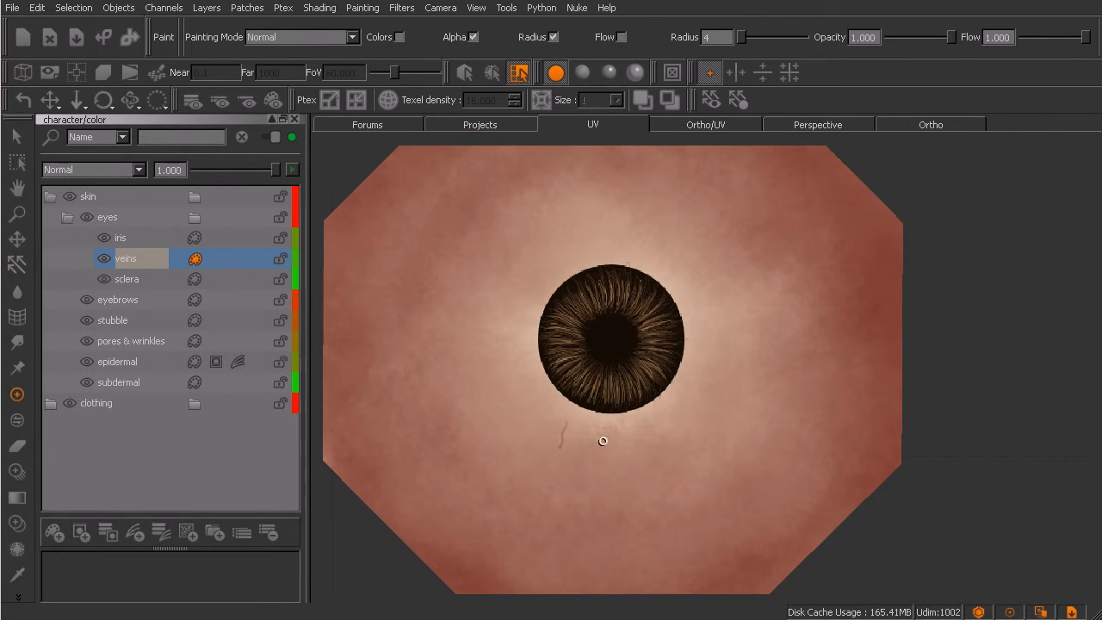
pyautogui.moveTo(640, 477)
pyautogui.keyDown('alt'); pyautogui.mouseDown()
pyautogui.moveTo(818, 397)
pyautogui.moveTo(830, 448)
pyautogui.moveTo(755, 414)
pyautogui.moveTo(685, 357)
pyautogui.moveTo(708, 369)
pyautogui.moveTo(769, 360)
pyautogui.moveTo(749, 388)
pyautogui.mouseUp(); pyautogui.keyUp('alt')
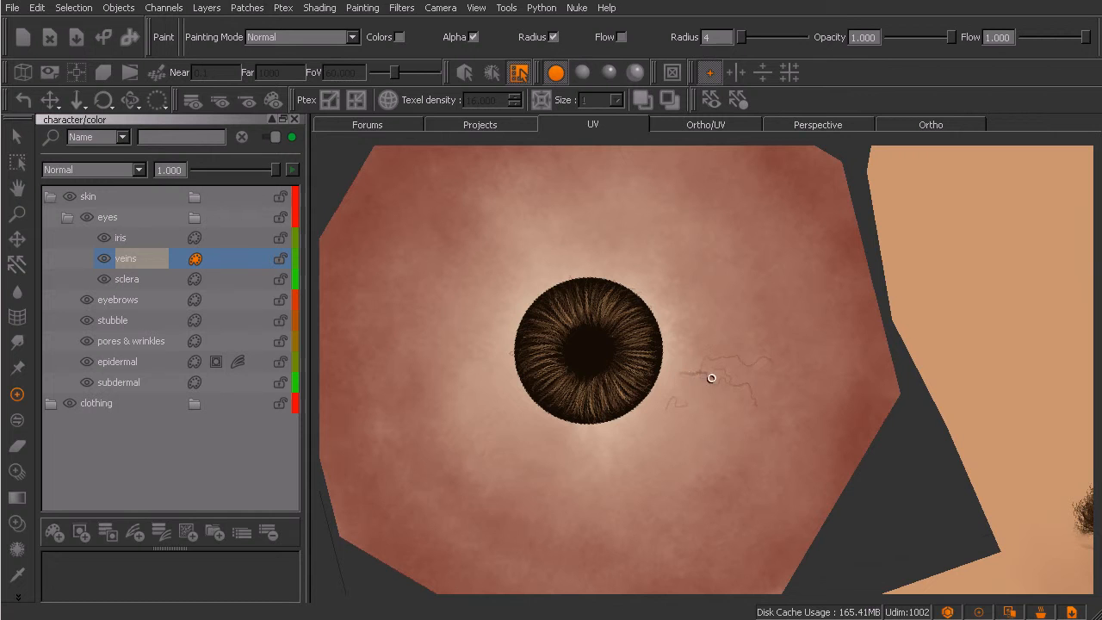
pyautogui.moveTo(718, 405); pyautogui.dragTo(734, 442)
pyautogui.moveTo(700, 326)
pyautogui.mouseDown()
pyautogui.moveTo(756, 295)
pyautogui.moveTo(755, 331)
pyautogui.mouseUp()
pyautogui.moveTo(816, 366)
pyautogui.mouseDown()
pyautogui.moveTo(832, 393)
pyautogui.moveTo(827, 423)
pyautogui.moveTo(792, 413)
pyautogui.moveTo(802, 450)
pyautogui.mouseUp()
pyautogui.hotkey('ctrl', 'z')
# Step: Paint thin squiggly veins on the sclera to the left of the iris and below it
pyautogui.moveTo(482, 368); pyautogui.dragTo(459, 369)
pyautogui.moveTo(471, 417); pyautogui.dragTo(459, 440)
pyautogui.moveTo(428, 476); pyautogui.dragTo(413, 495)
pyautogui.moveTo(537, 435)
pyautogui.mouseDown()
pyautogui.moveTo(520, 443)
pyautogui.moveTo(501, 491)
pyautogui.mouseUp()
pyautogui.moveTo(623, 438); pyautogui.dragTo(635, 483)
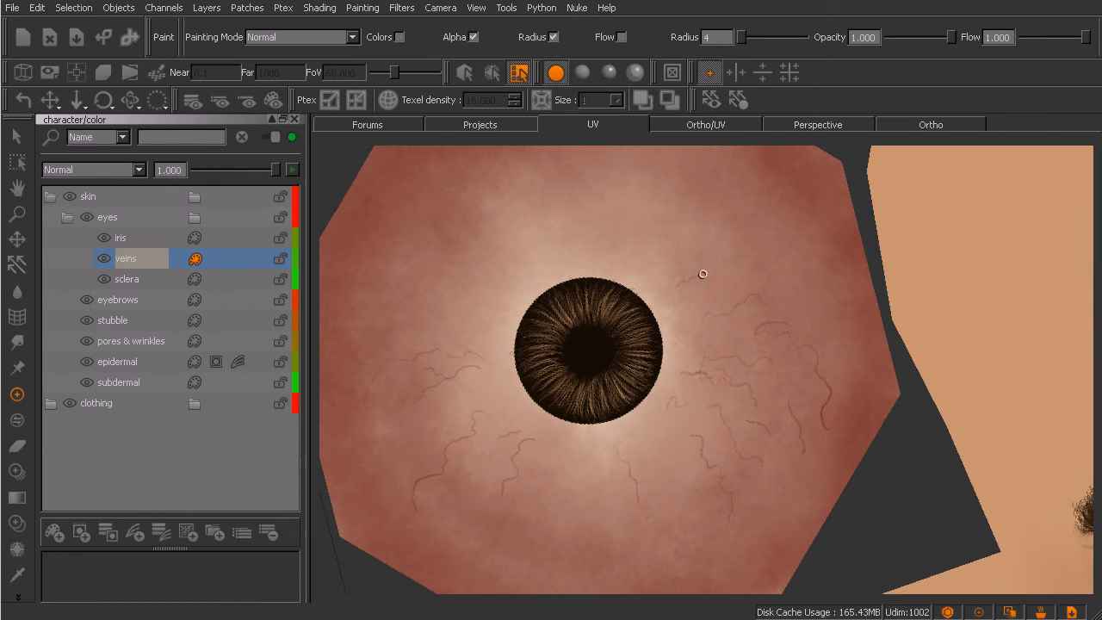
# Step: Undo the last stroke, paint fine veins up and to the right of the iris, and undo the unwanted final stroke
pyautogui.hotkey('ctrl', 'z')
pyautogui.moveTo(687, 282); pyautogui.dragTo(738, 276)
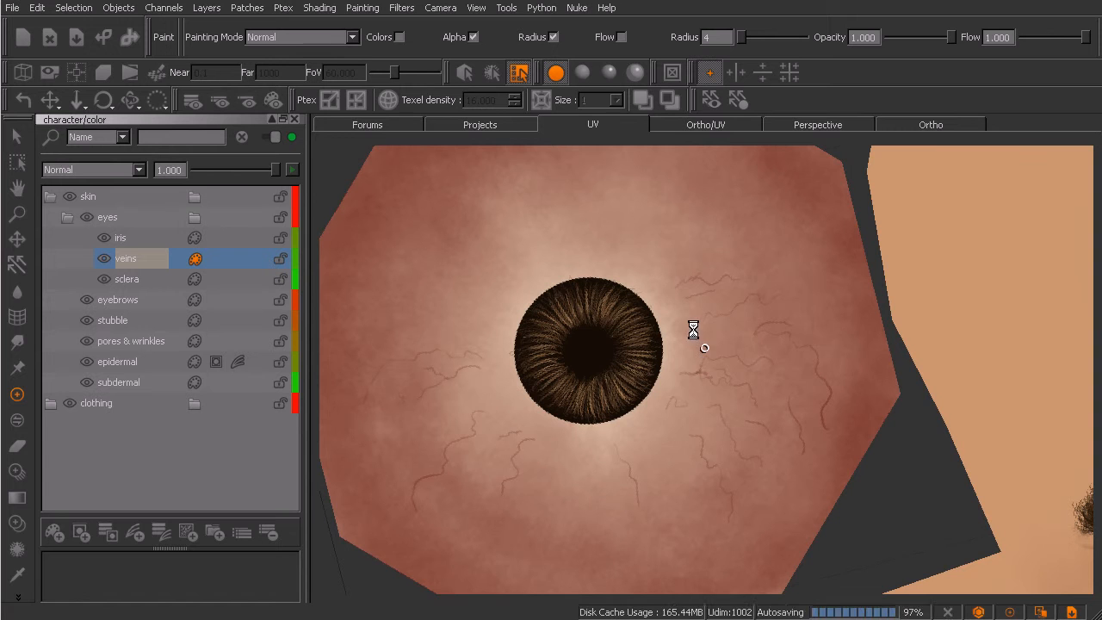
pyautogui.scroll(2, 719, 329)
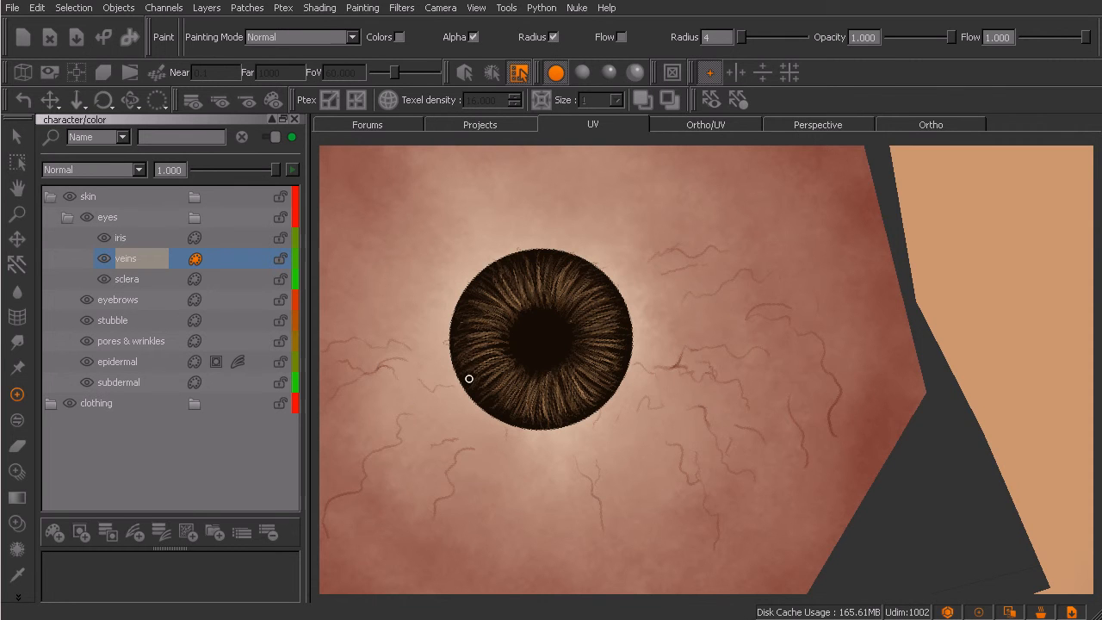
pyautogui.hotkey('ctrl', 'z')
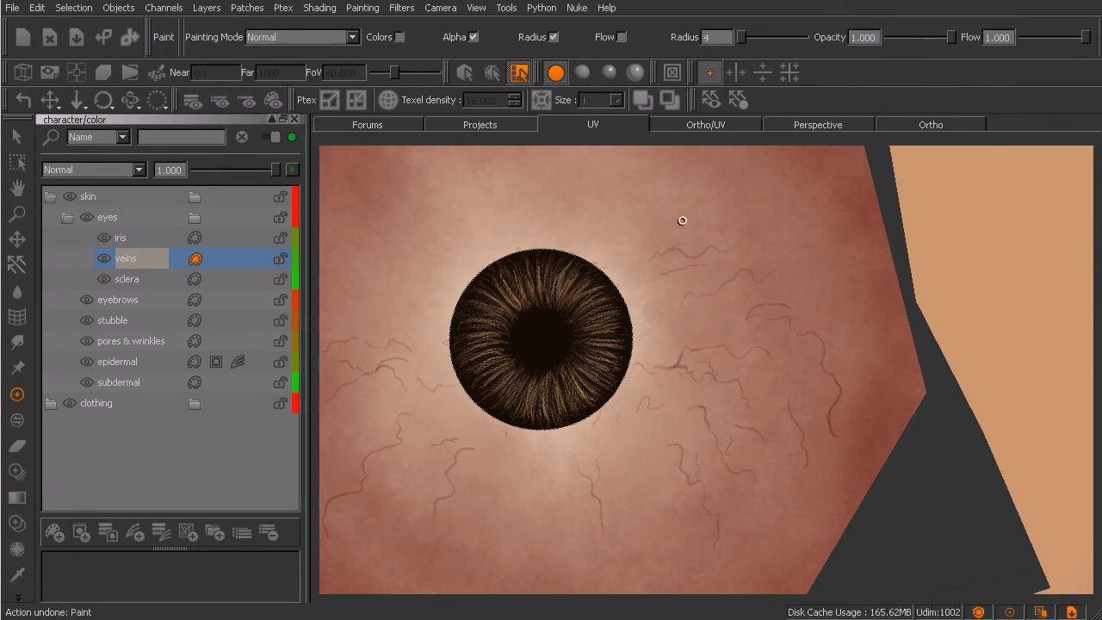
# Step: Examine the veined eye up close in the Ortho view, then both eyes together from the front
pyautogui.click(881, 125)
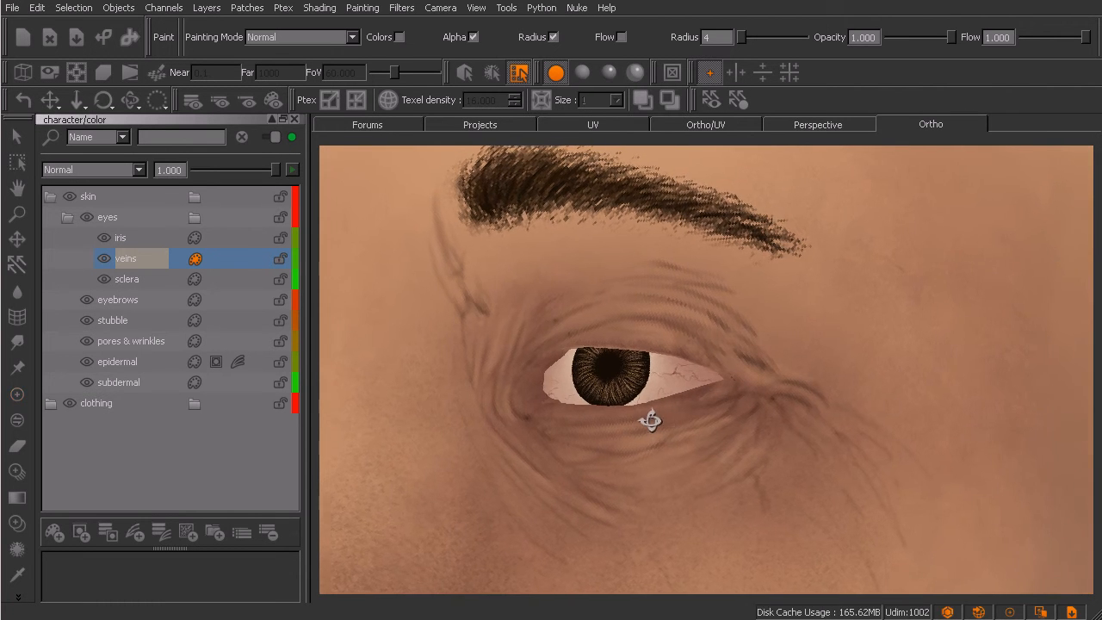
pyautogui.keyDown('alt'); pyautogui.moveTo(646, 416); pyautogui.dragTo(680, 430, button='right'); pyautogui.keyUp('alt')
pyautogui.keyDown('alt'); pyautogui.moveTo(679, 430); pyautogui.dragTo(735, 435); pyautogui.keyUp('alt')
pyautogui.keyDown('alt'); pyautogui.moveTo(715, 418); pyautogui.dragTo(652, 422, button='right'); pyautogui.keyUp('alt')
pyautogui.keyDown('alt'); pyautogui.moveTo(652, 422); pyautogui.dragTo(695, 450); pyautogui.keyUp('alt')
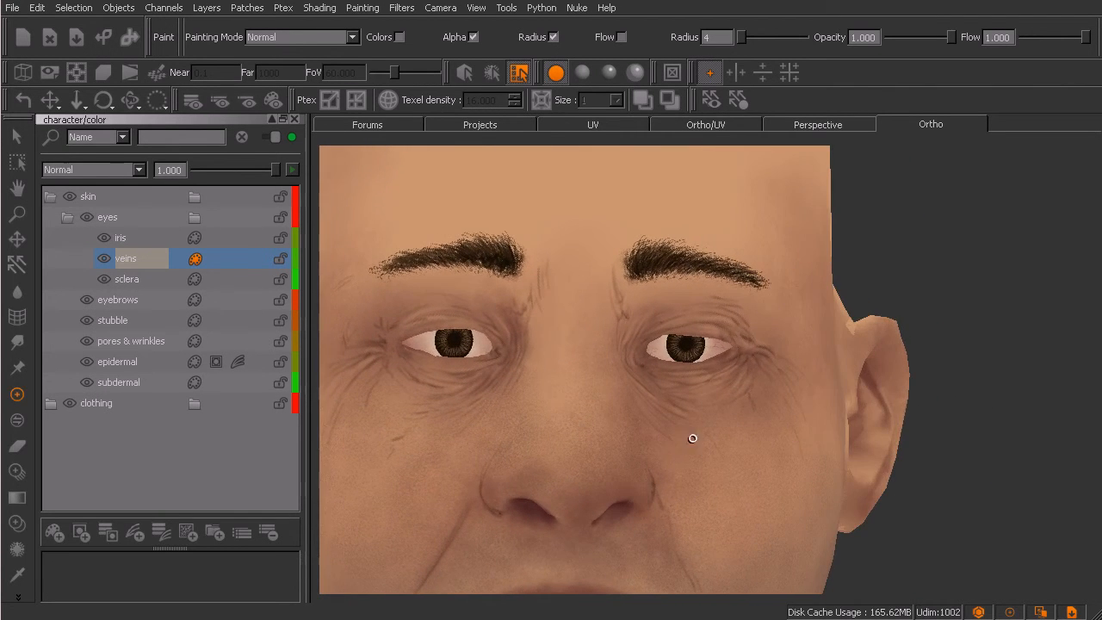
# Step: Display the head with full lighting and examine the whole face from a three-quarter angle
pyautogui.click(608, 77)
pyautogui.keyDown('alt'); pyautogui.moveTo(721, 408); pyautogui.dragTo(685, 433, button='right'); pyautogui.keyUp('alt')
pyautogui.moveTo(685, 433)
pyautogui.keyDown('alt'); pyautogui.mouseDown()
pyautogui.moveTo(704, 442)
pyautogui.moveTo(657, 436)
pyautogui.mouseUp(); pyautogui.keyUp('alt')
pyautogui.press('p')
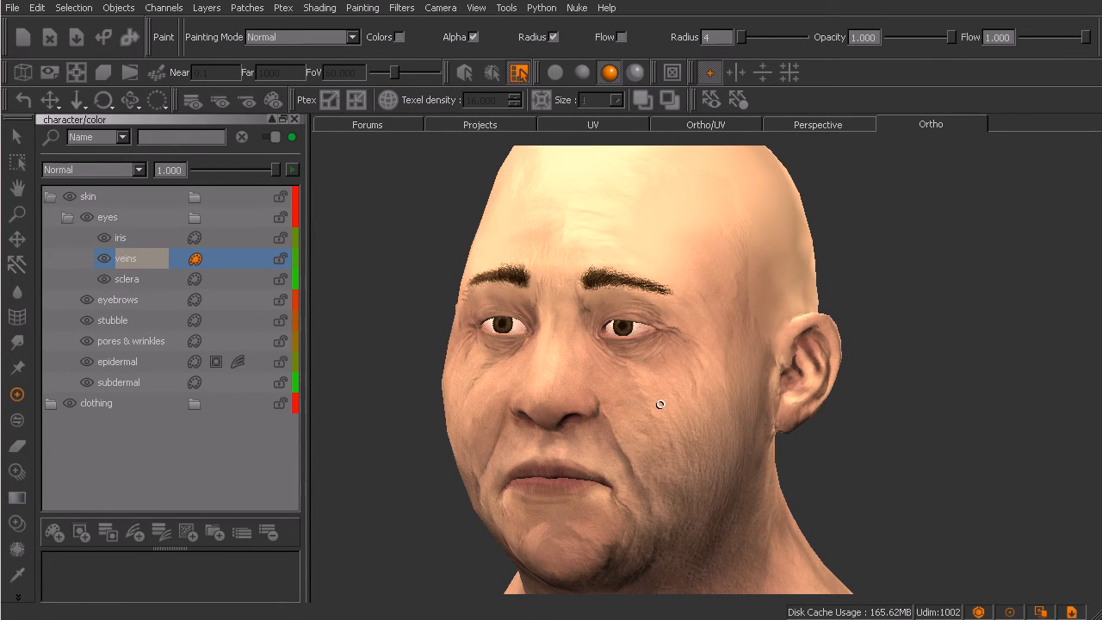